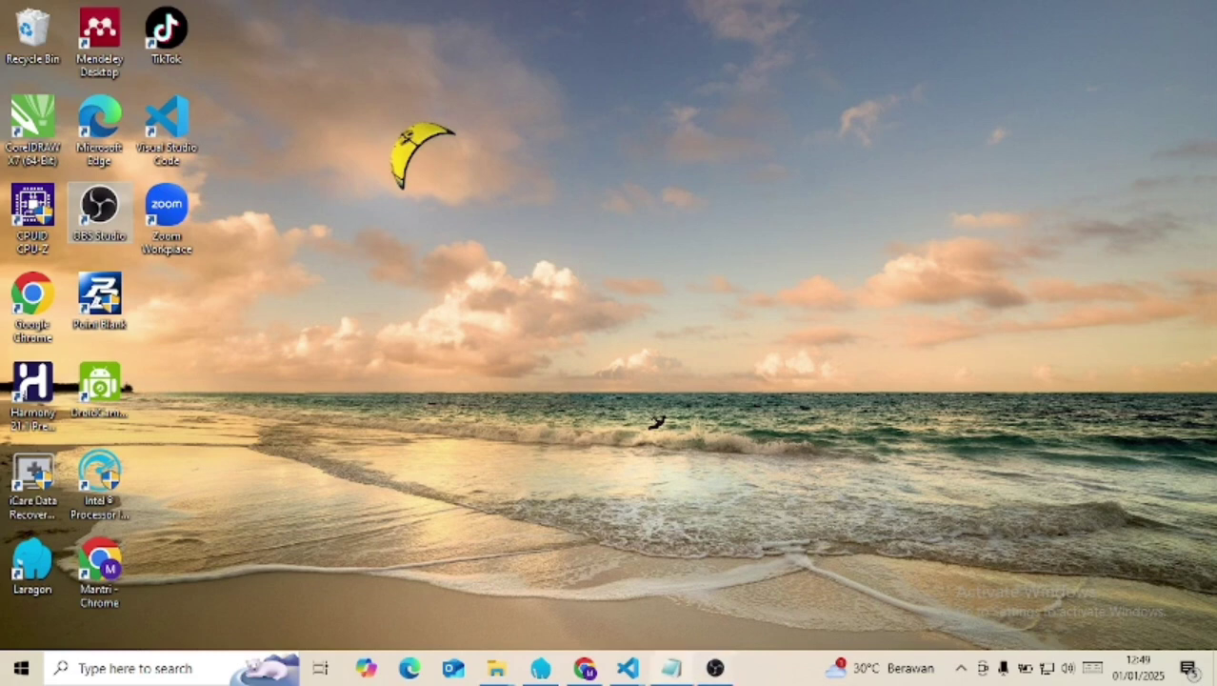
Step: Switch to File Explorer and view the laragon www folder holding the project archive and the unzipper file
mouse_move(710, 672)
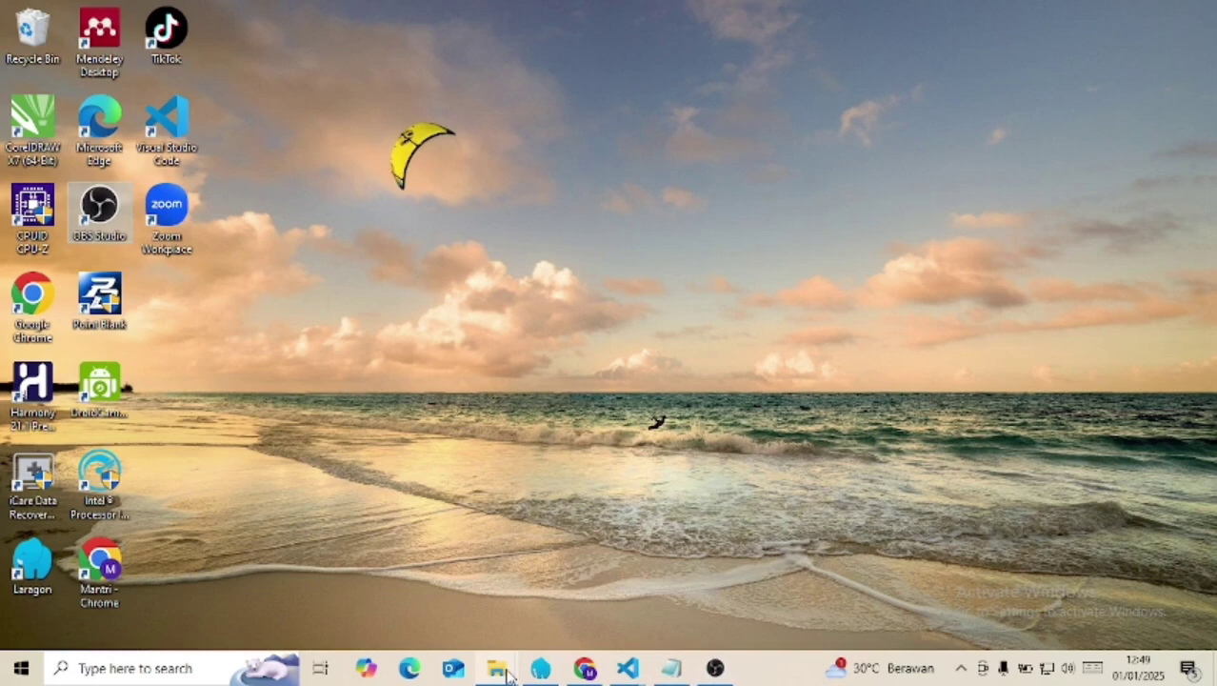
mouse_move(508, 674)
click(479, 579)
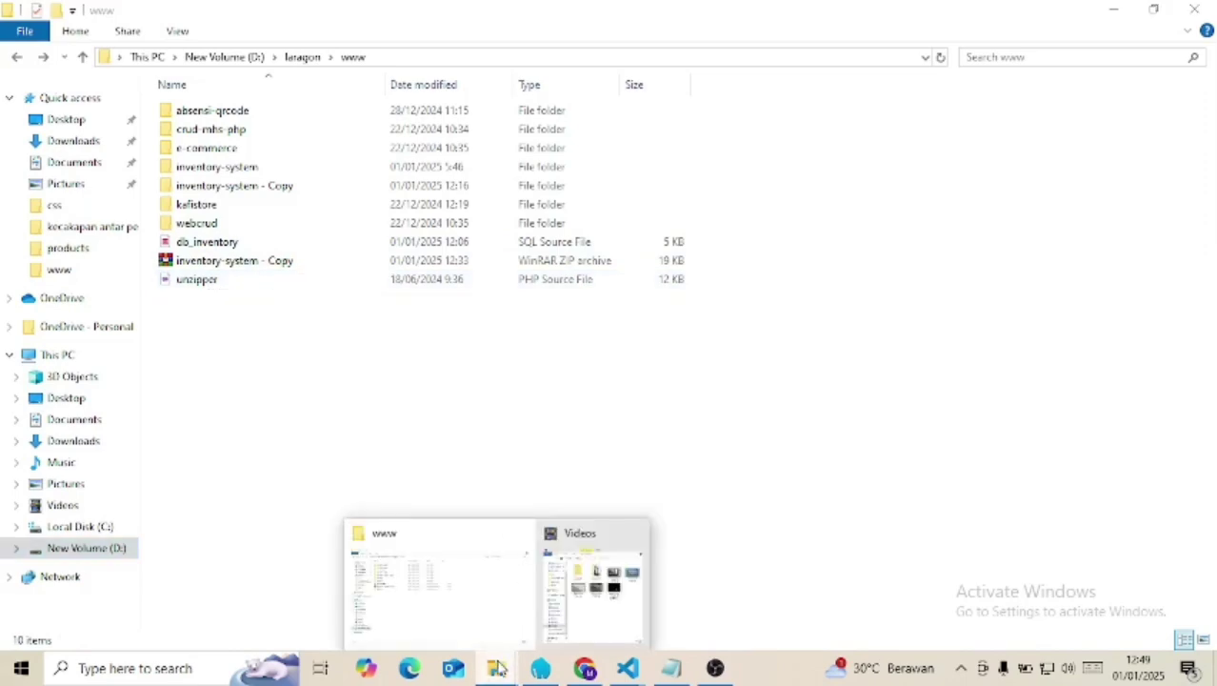
Step: Switch to Chrome, open the file manager of the InfinityFree hosting account and enter the htdocs folder
click(583, 669)
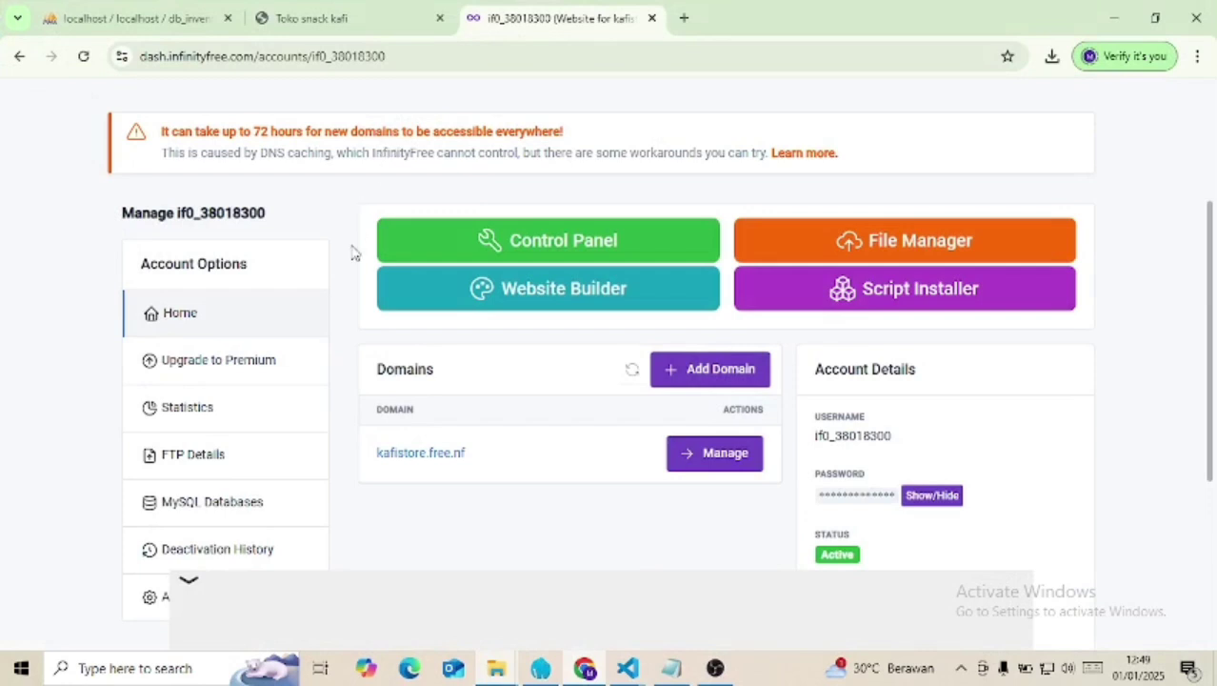
scroll(333, 121, up, 3)
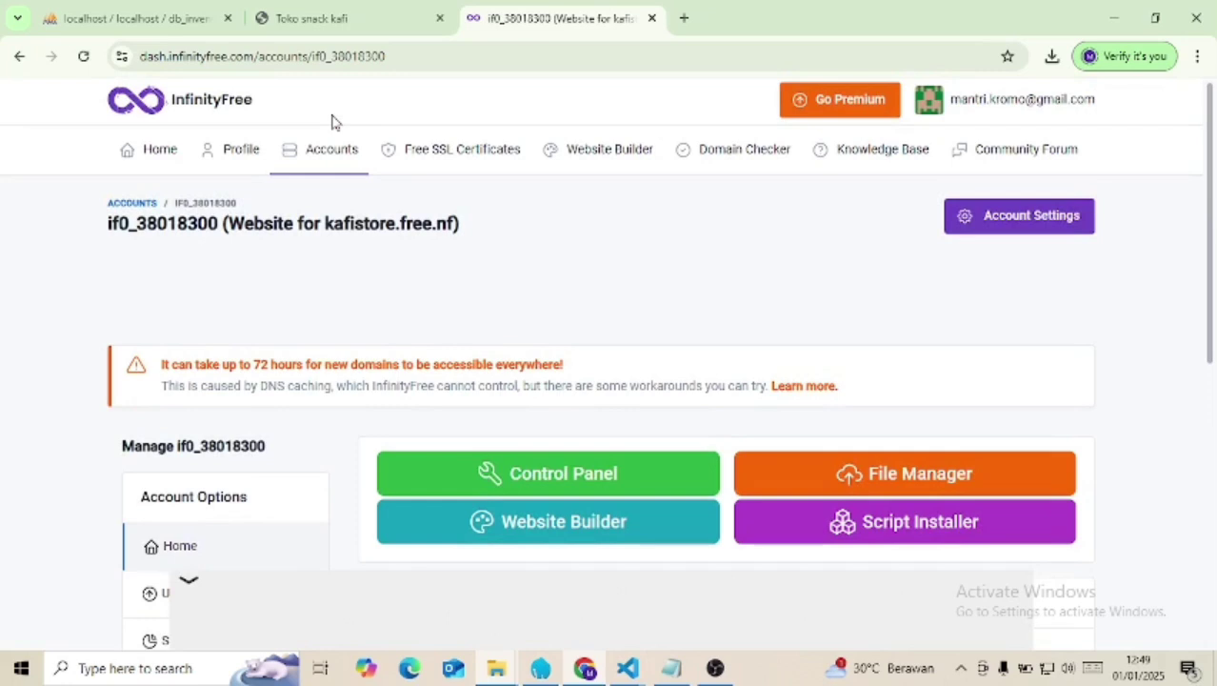
scroll(333, 121, down, 2)
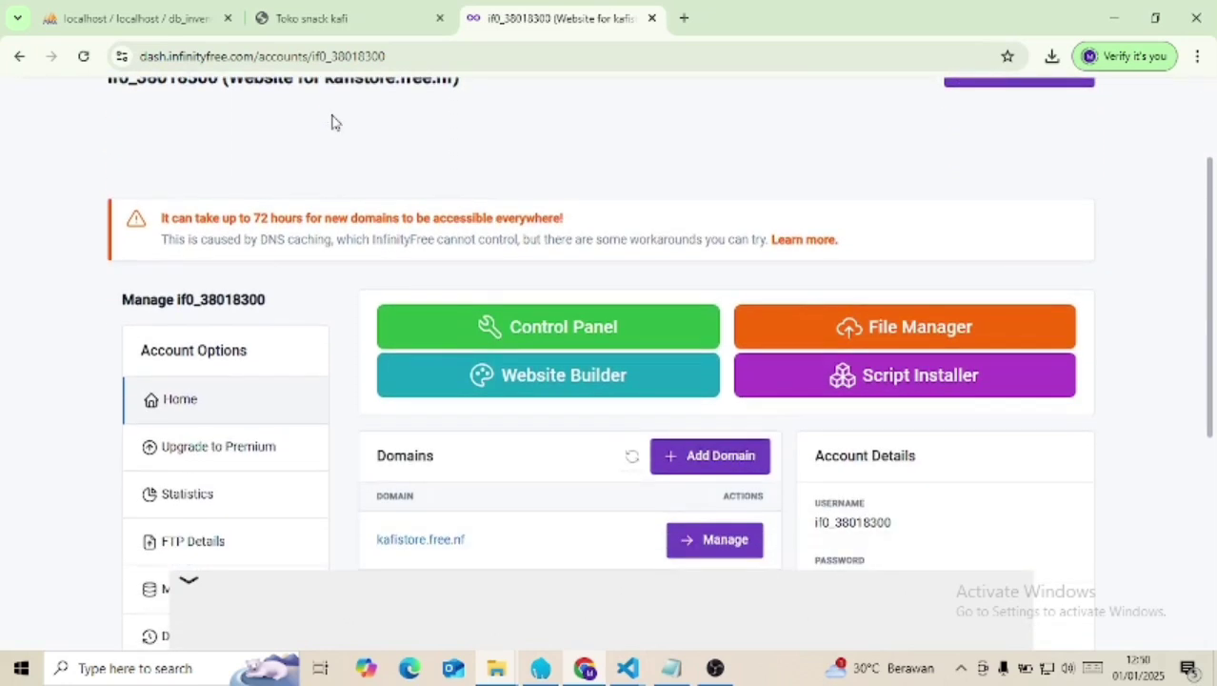
click(843, 329)
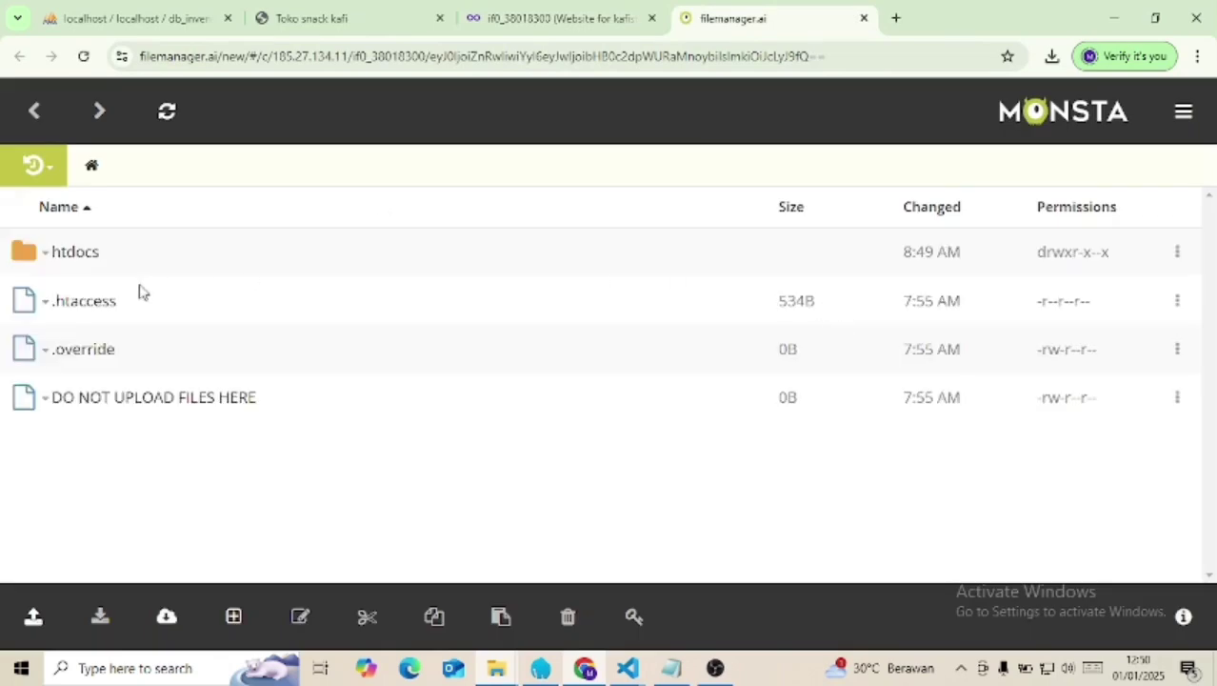
click(79, 261)
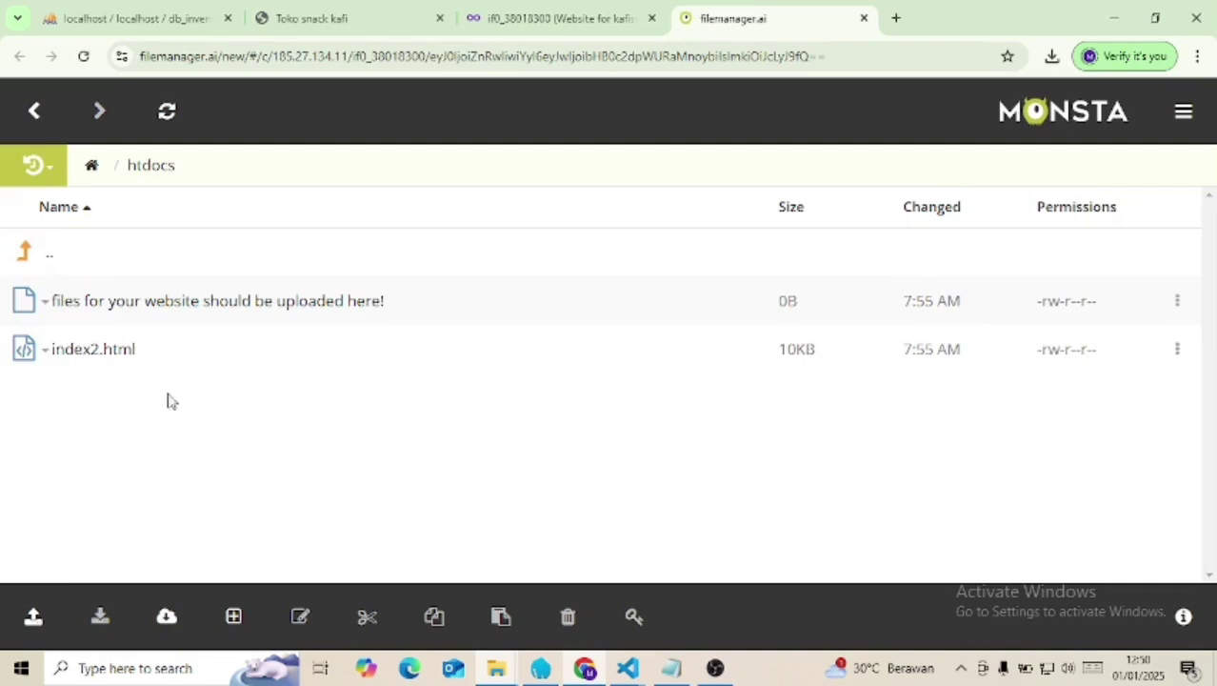
Step: Upload the archive inventory-system - Copy.zip from the local www folder into htdocs without unzipping it
click(33, 617)
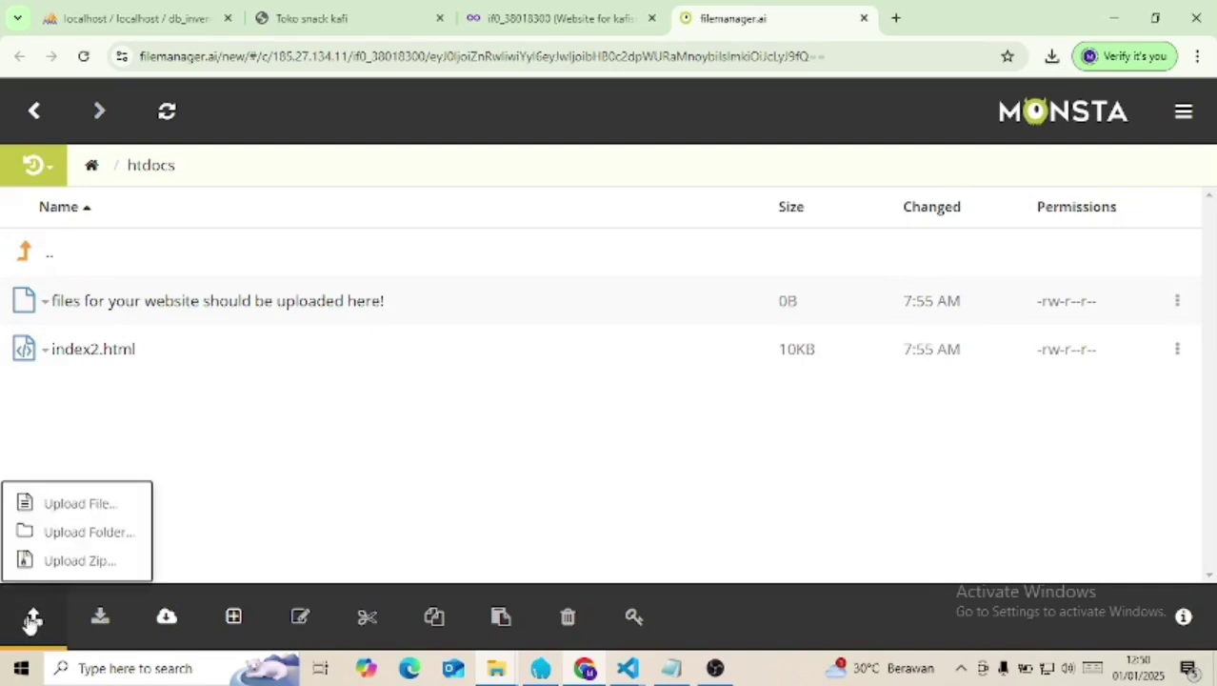
click(105, 562)
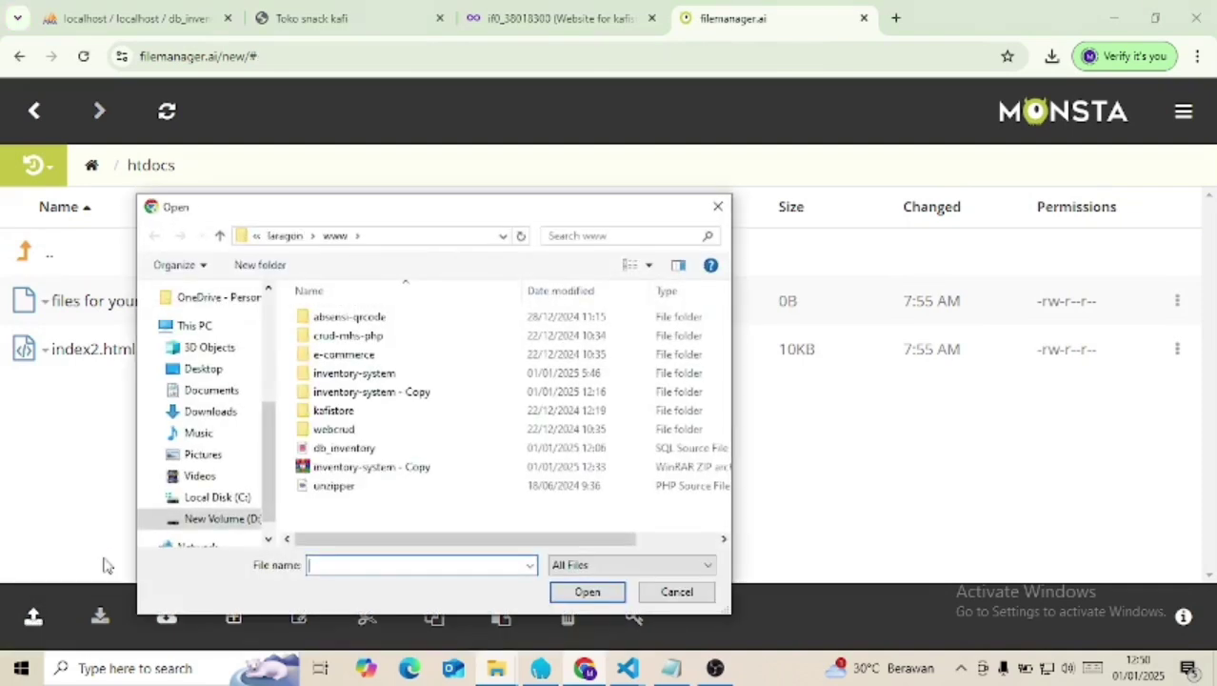
click(399, 469)
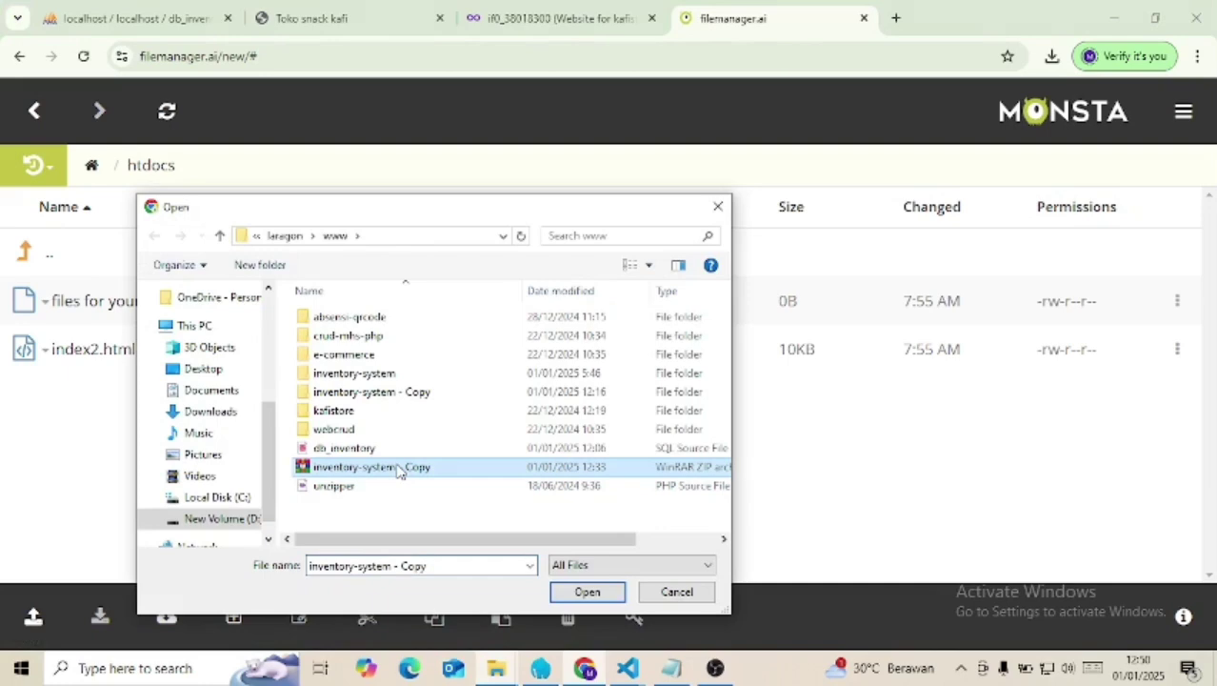
click(588, 591)
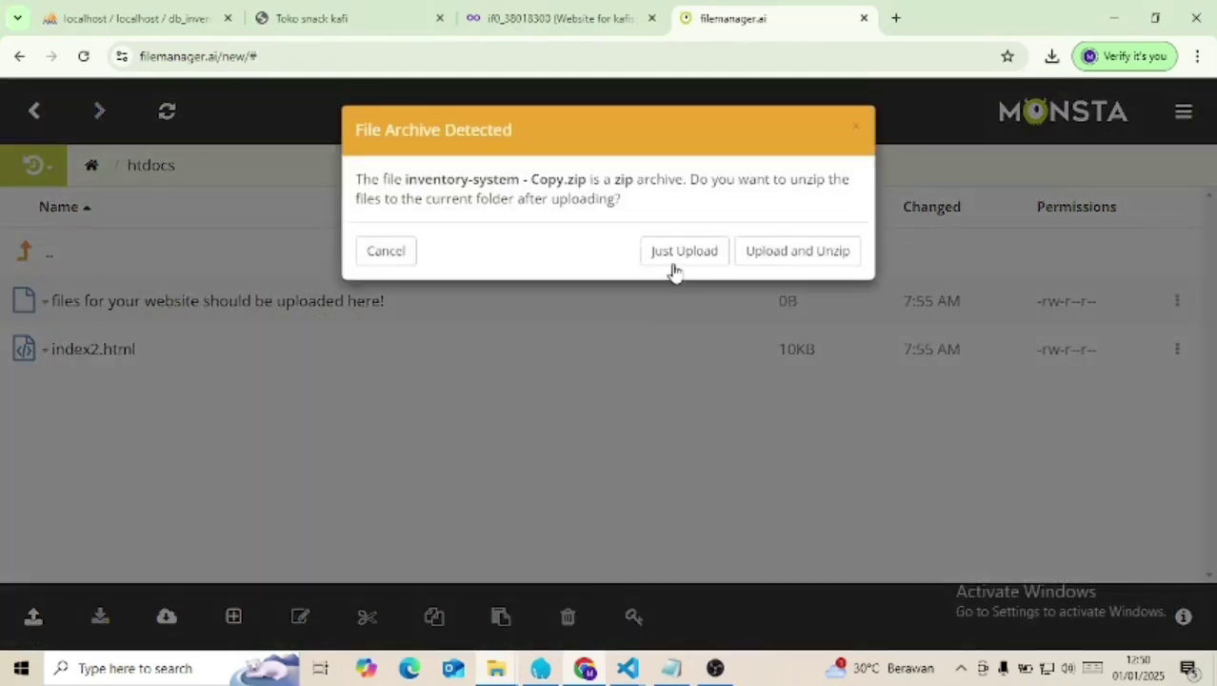
click(673, 257)
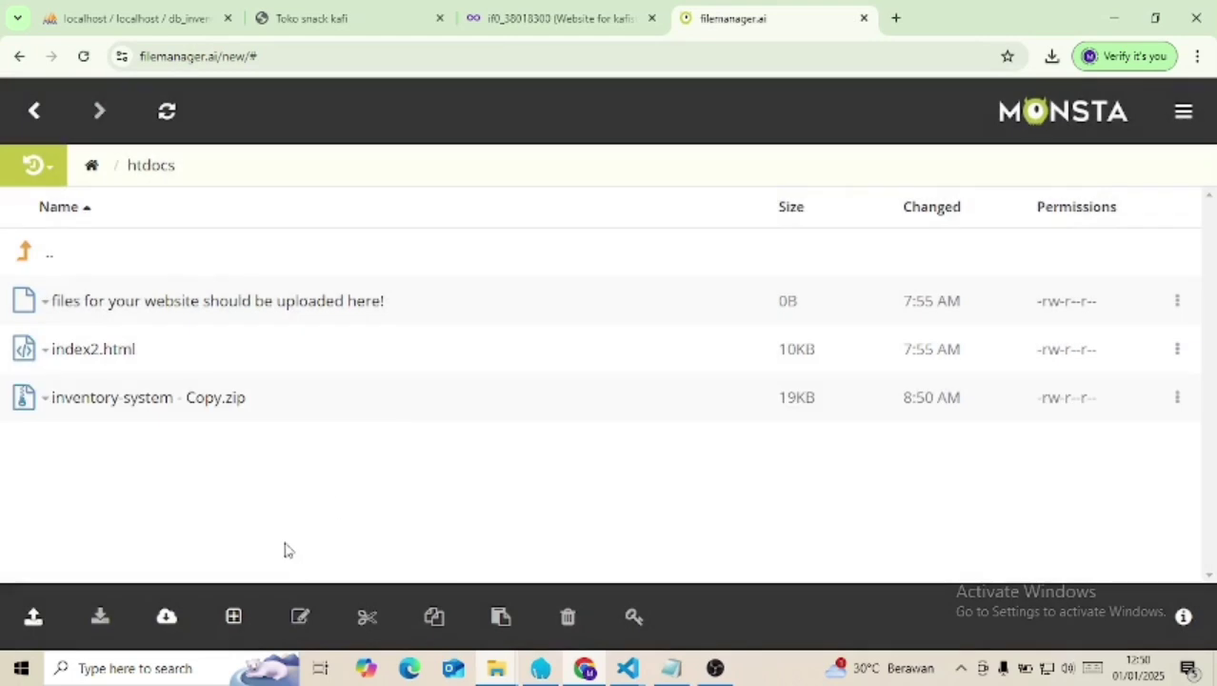
Step: Upload the unzipper PHP file from the local www folder into htdocs
click(34, 619)
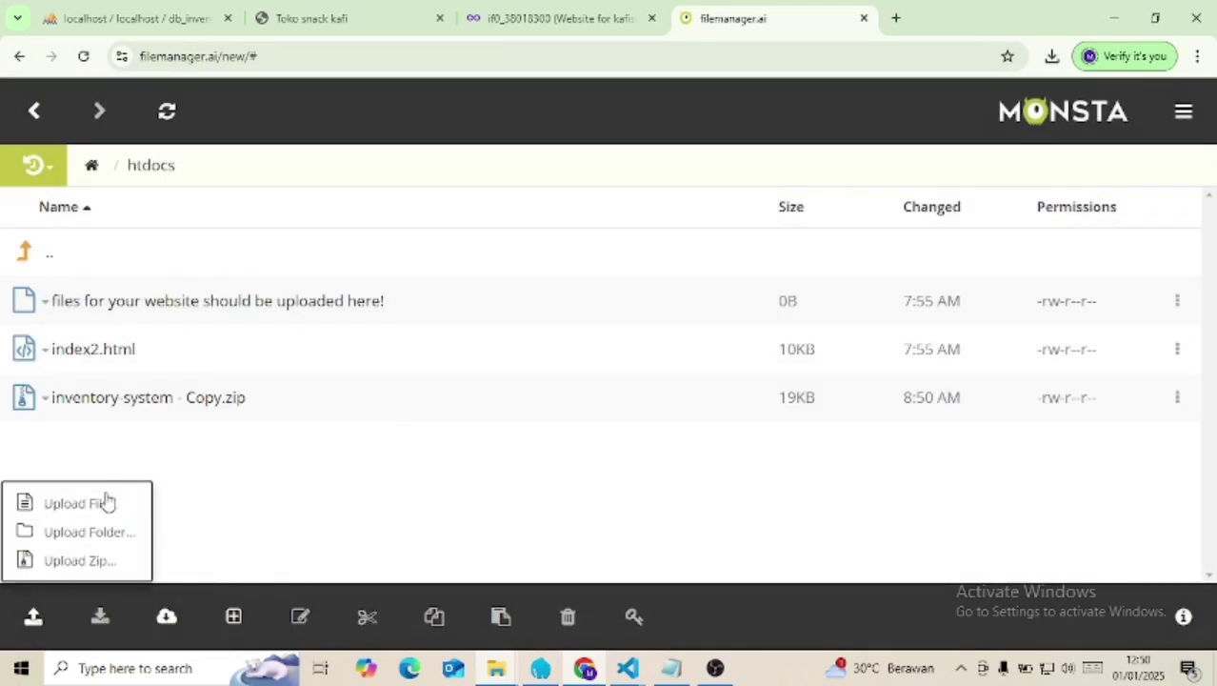
click(107, 503)
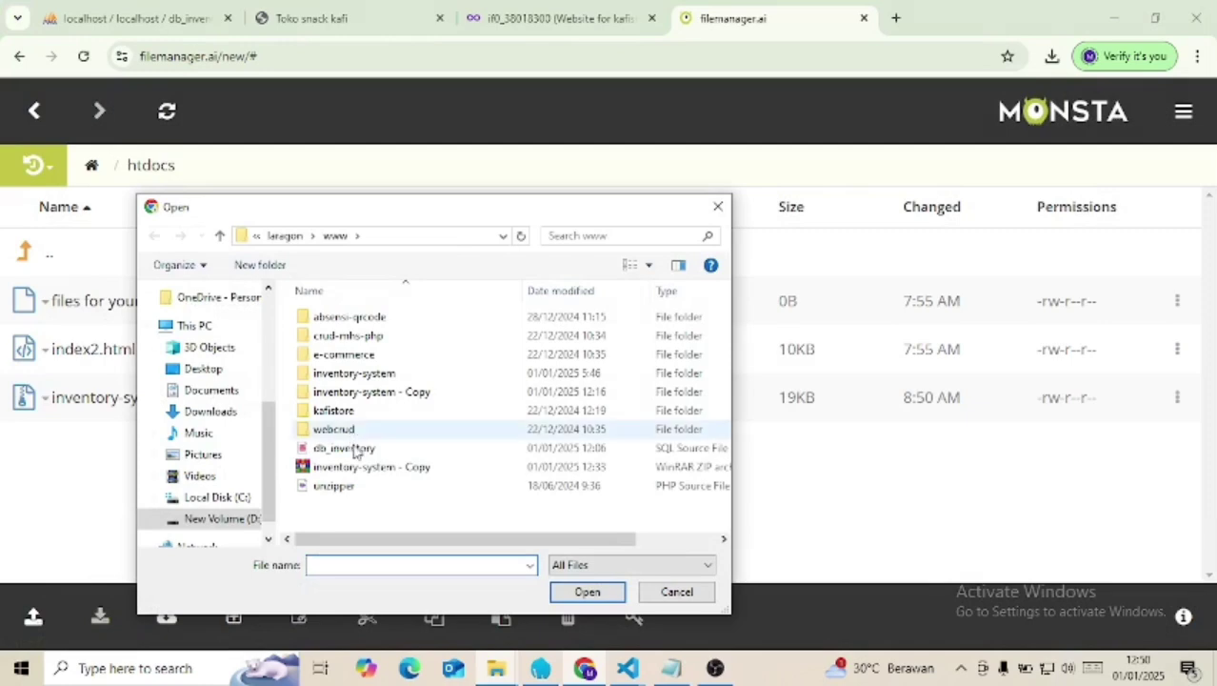
click(335, 486)
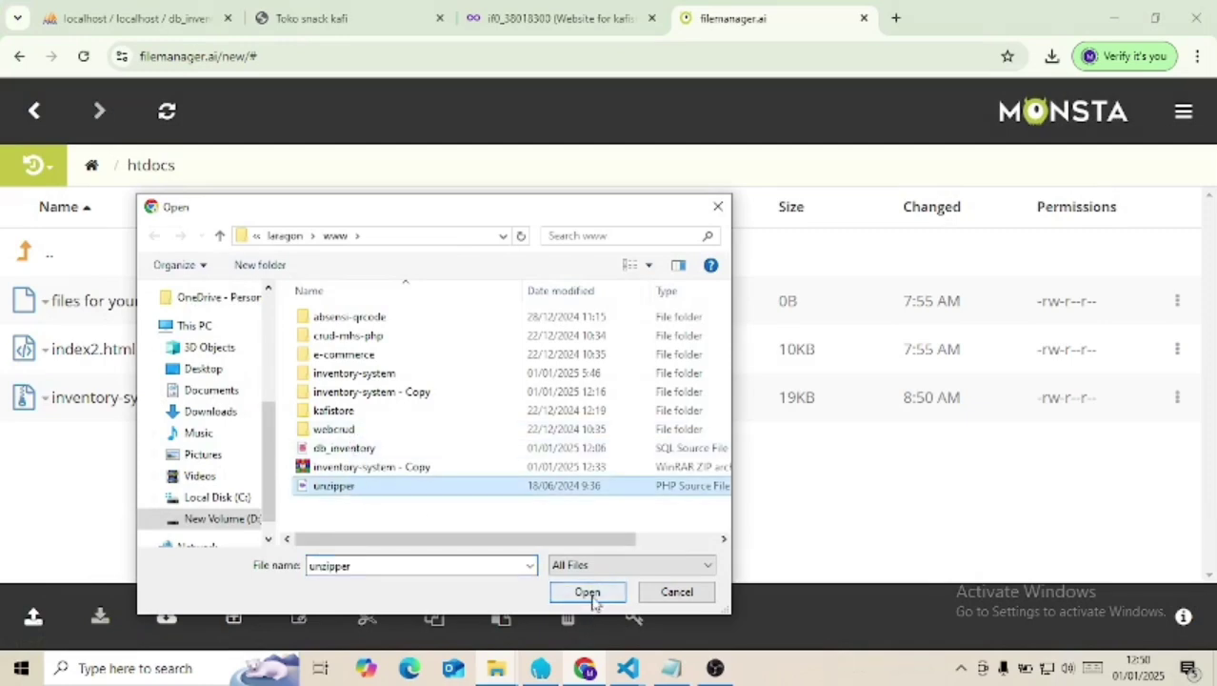
click(587, 591)
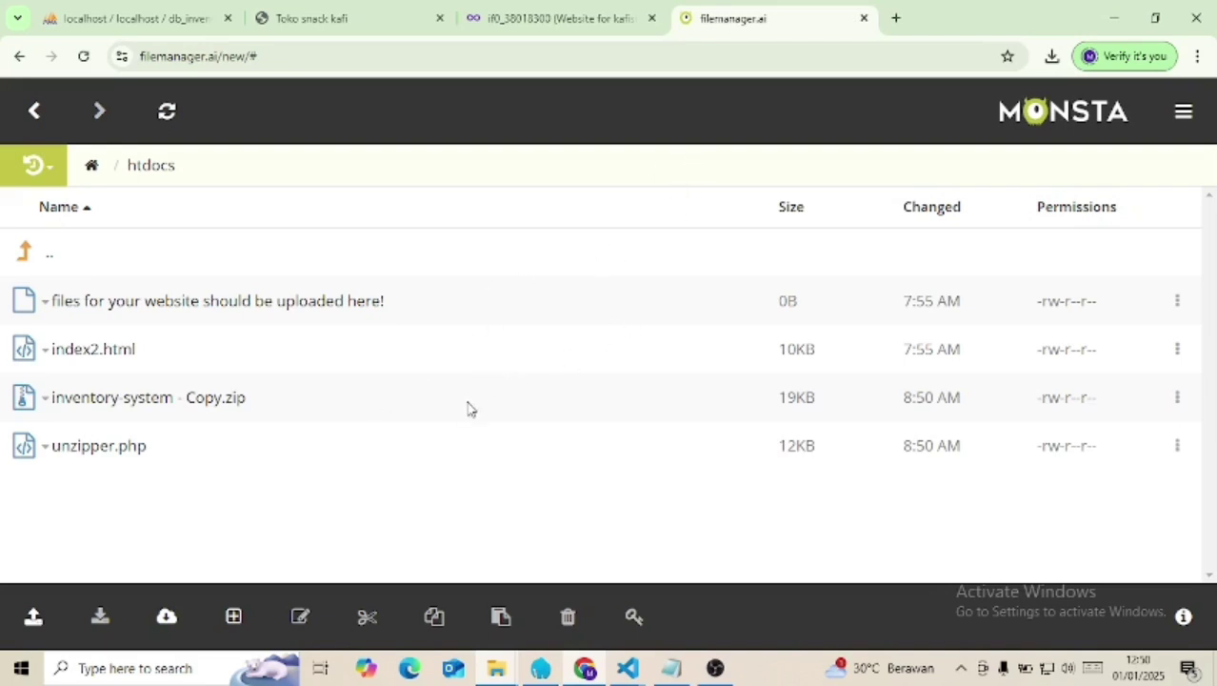
Step: Open a new browser tab and copy the domain name kafistore.free.nf from its InfinityFree management page
click(897, 18)
click(472, 18)
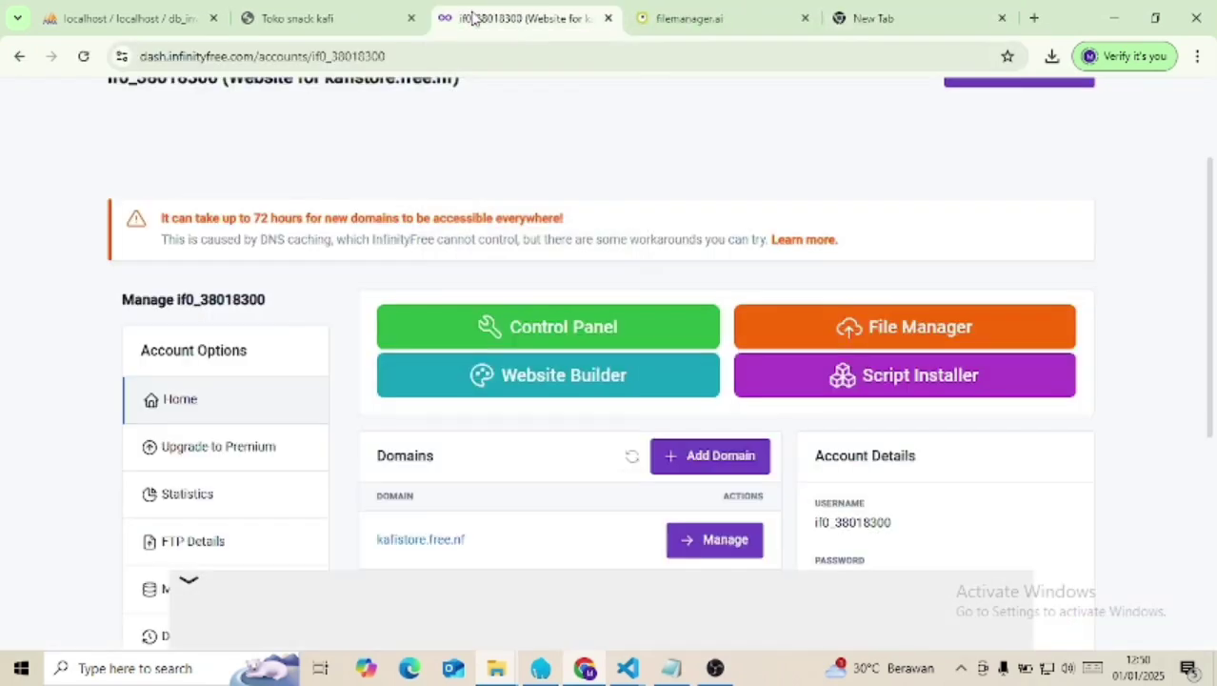
scroll(443, 283, down, 2)
click(688, 370)
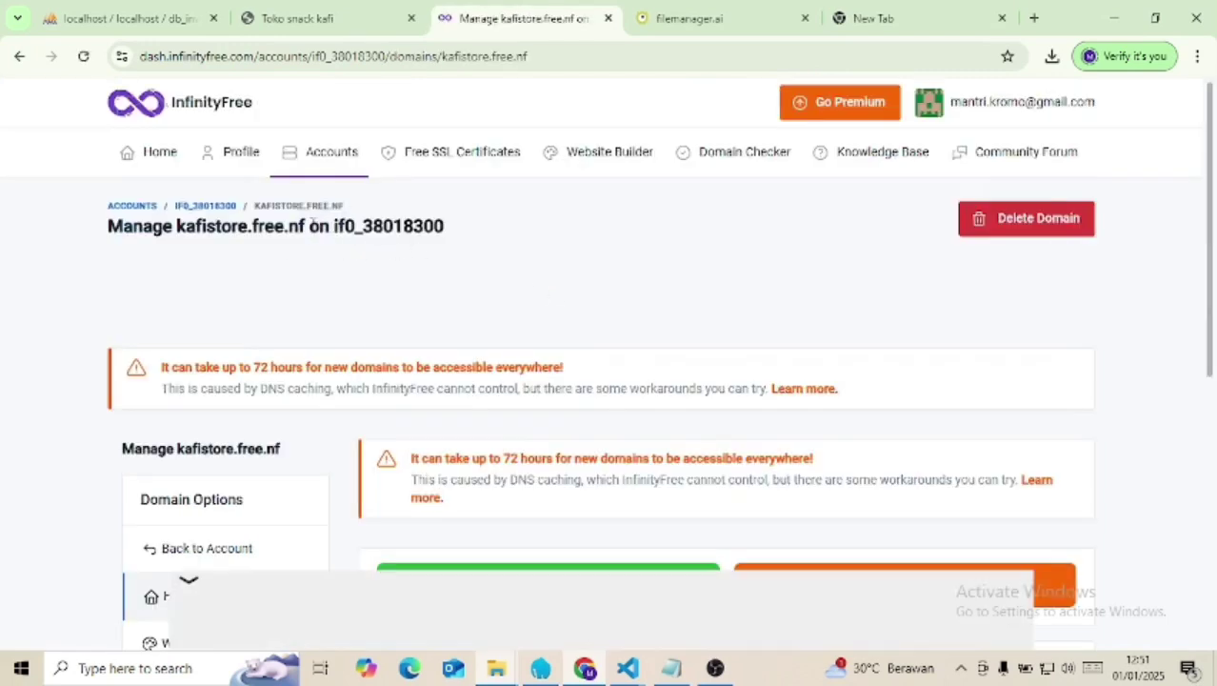
drag(307, 225, 197, 221)
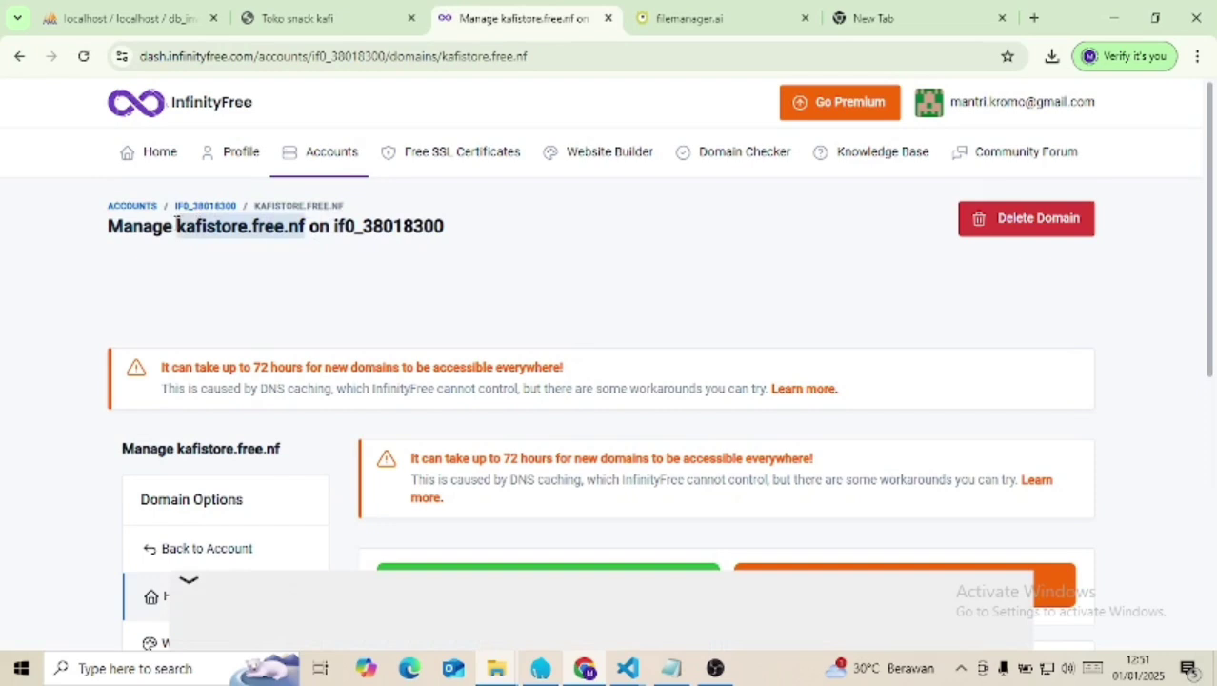
Step: Load kafistore.free.nf/unzipper.php in the new browser tab
click(875, 17)
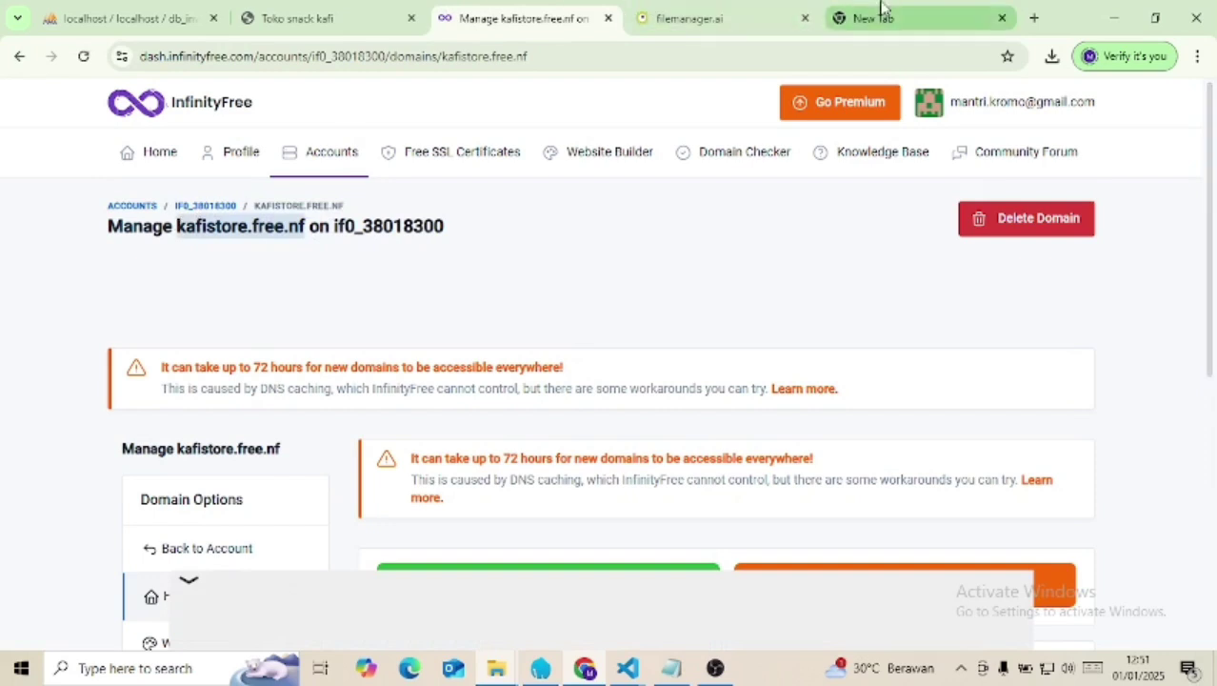
text(kafistore.free.nf)
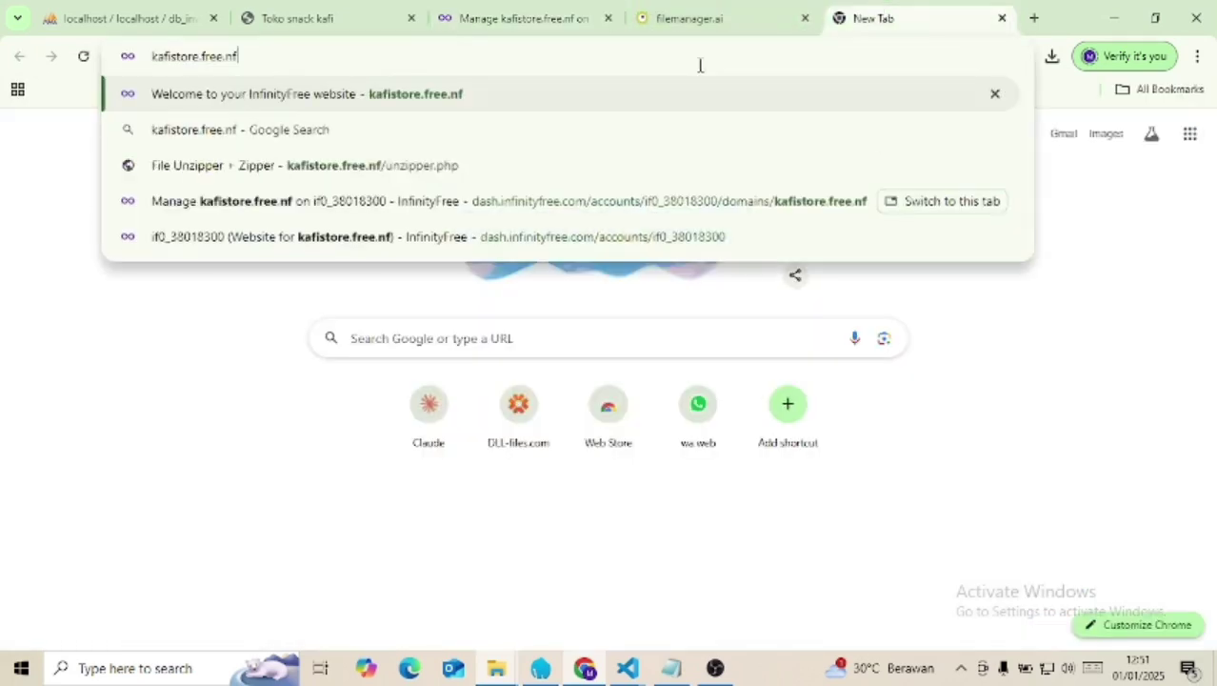
text(/)
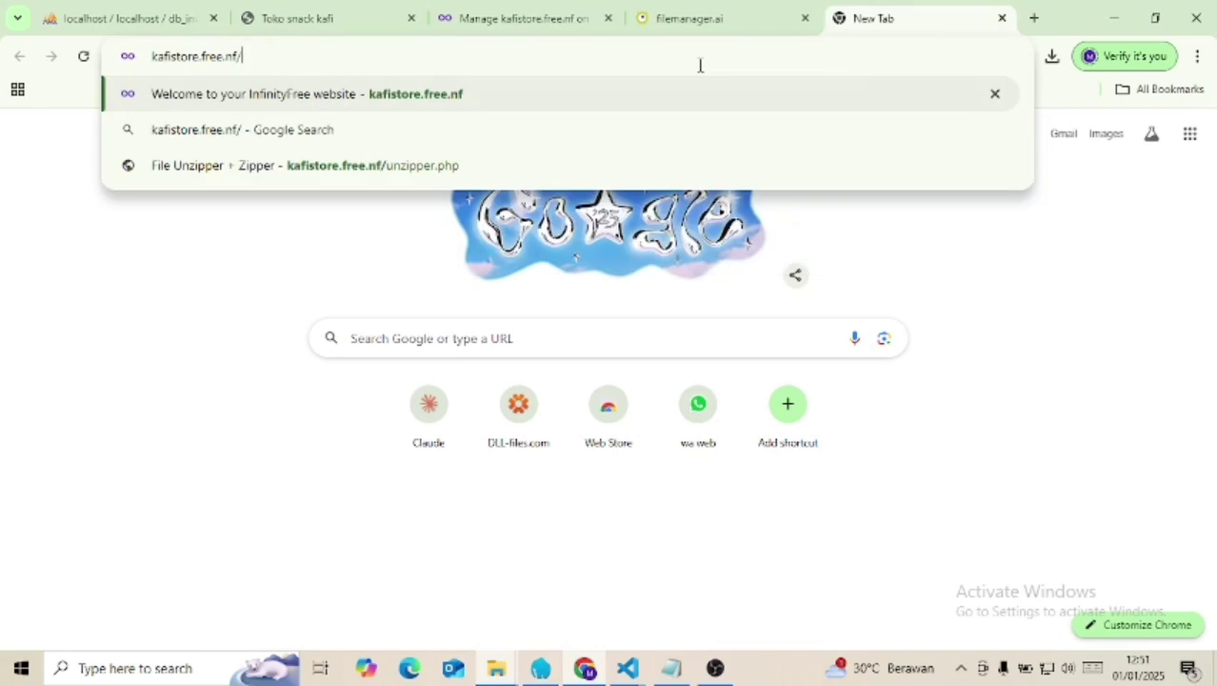
text(un)
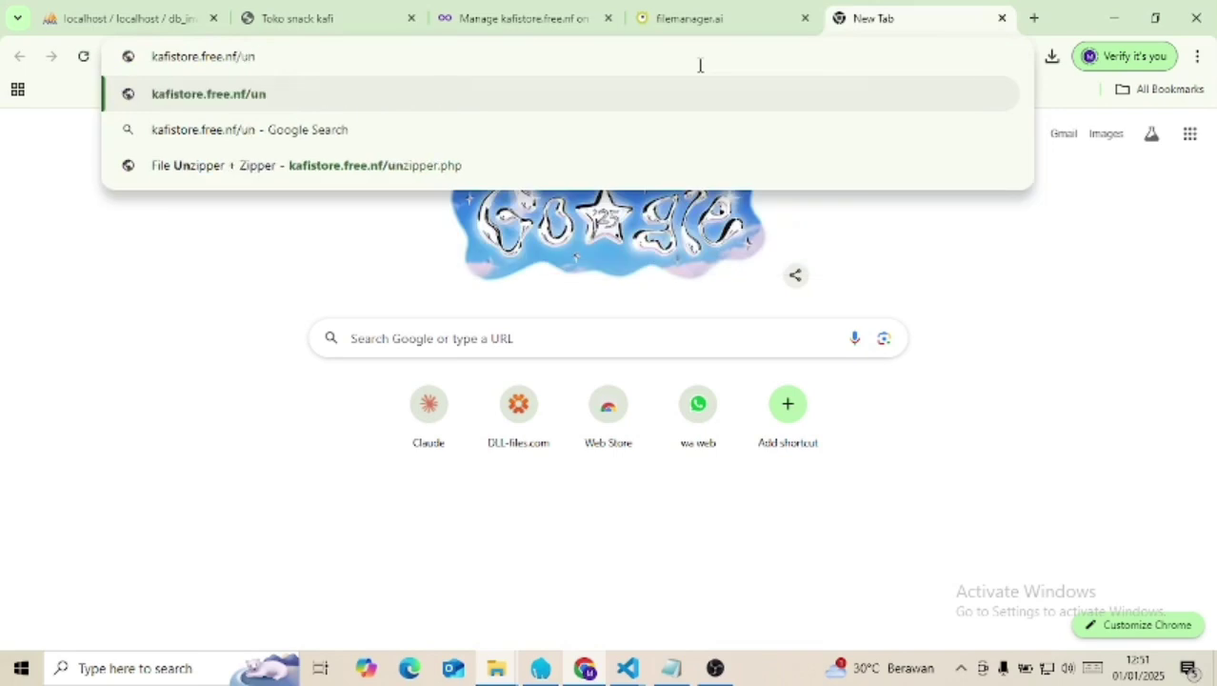
text(zipper.)
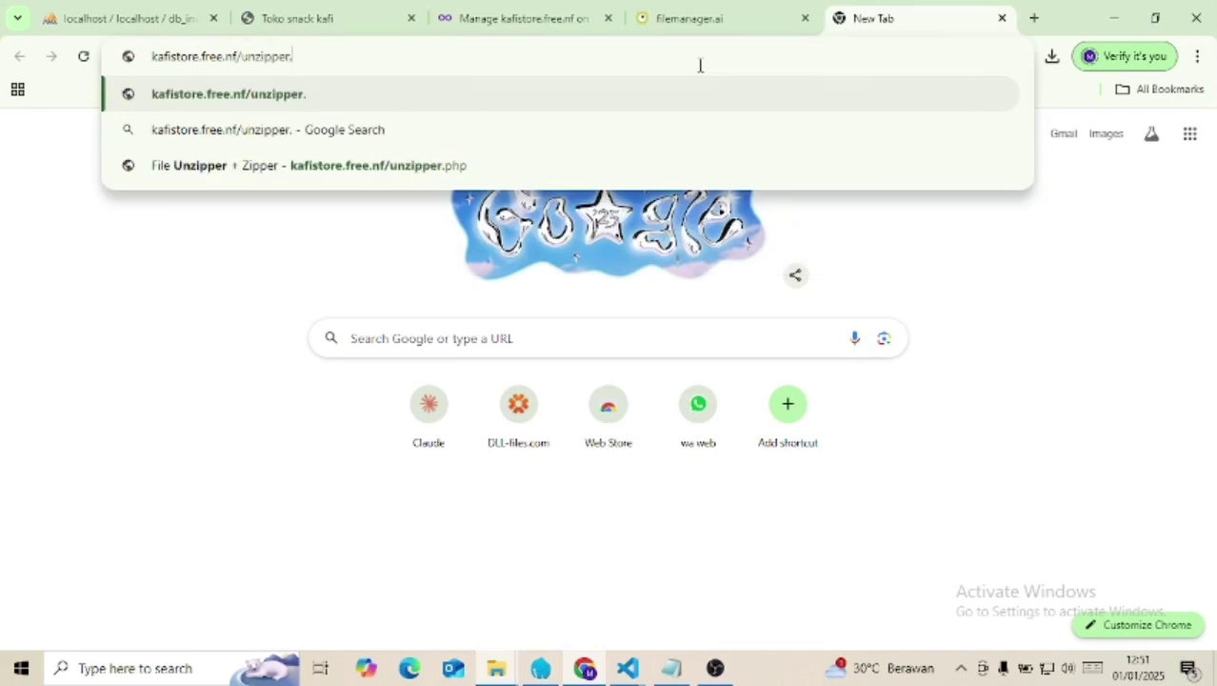
text(php)
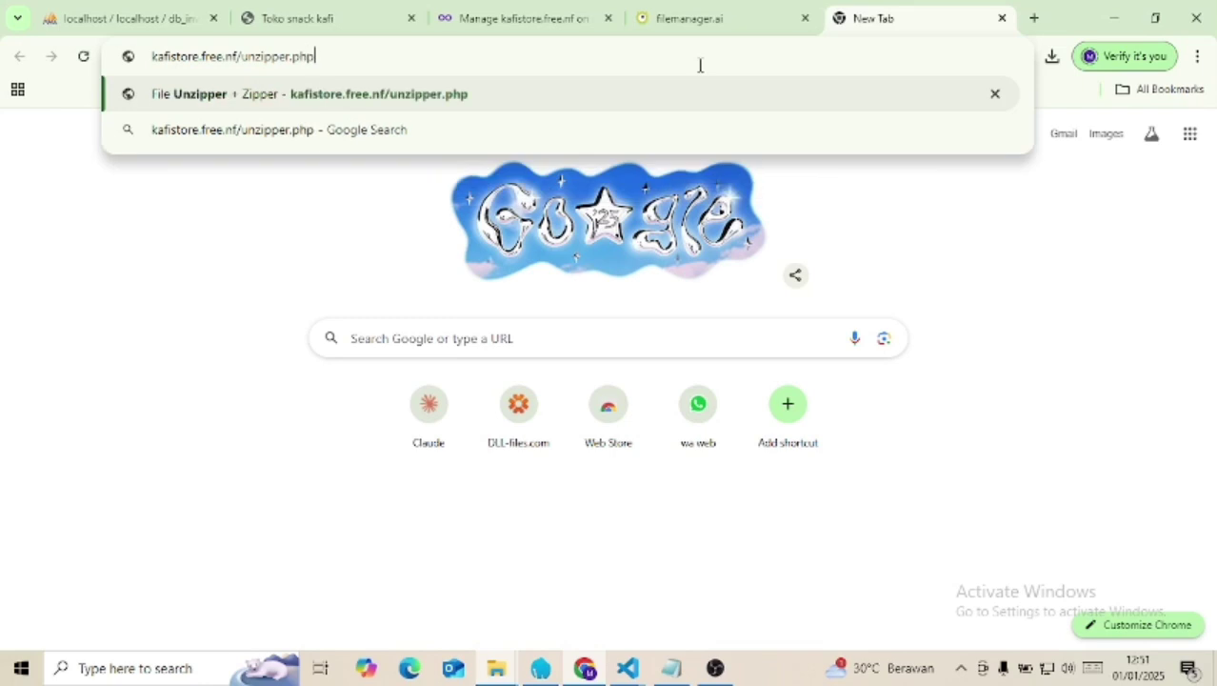
key(Return)
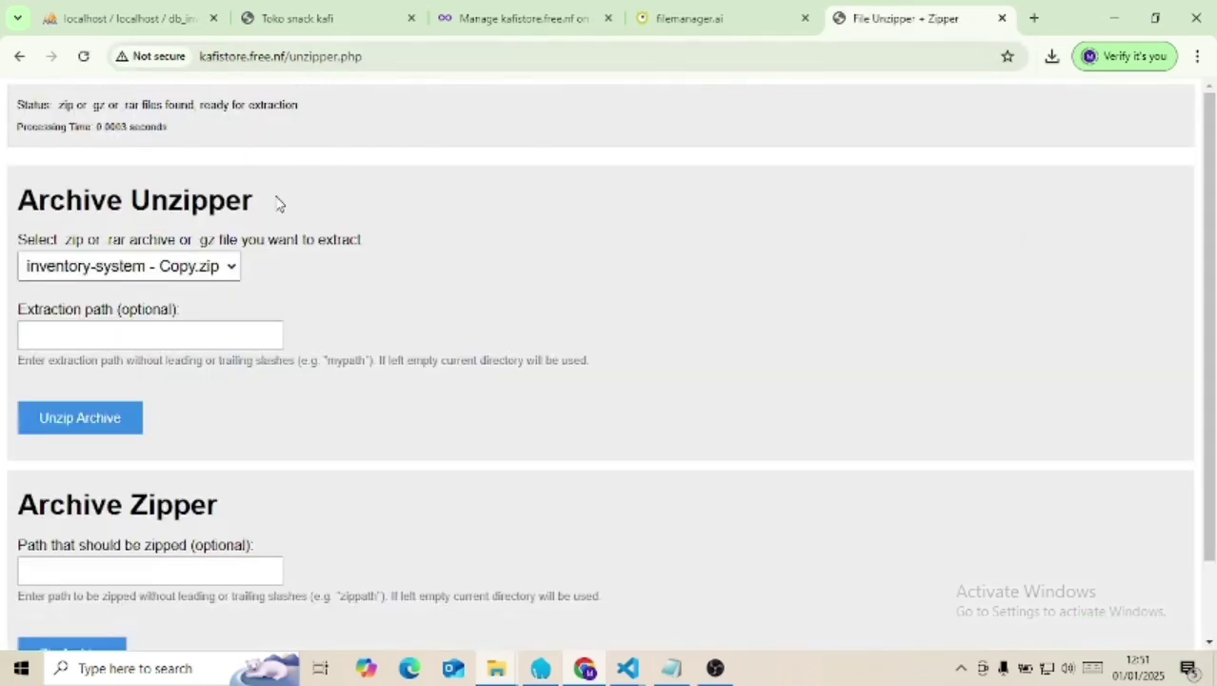
Step: Extract inventory-system - Copy.zip into the current directory with the Archive Unzipper and refresh the htdocs listing in the file manager
click(99, 427)
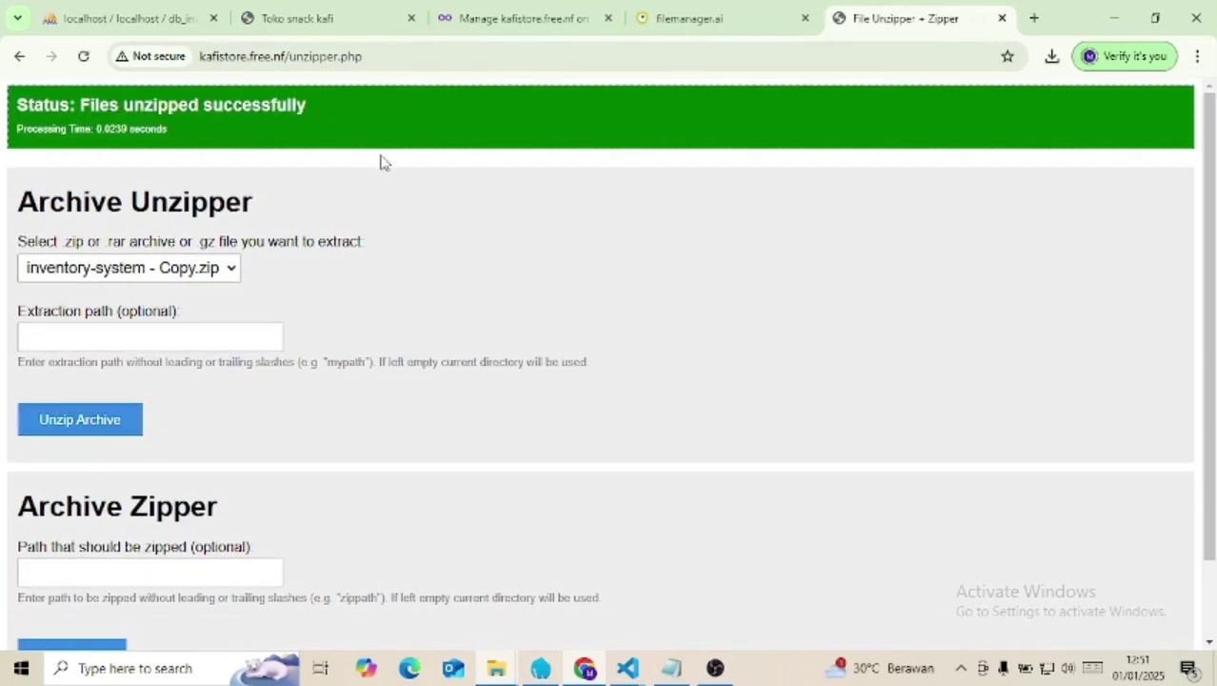
click(670, 23)
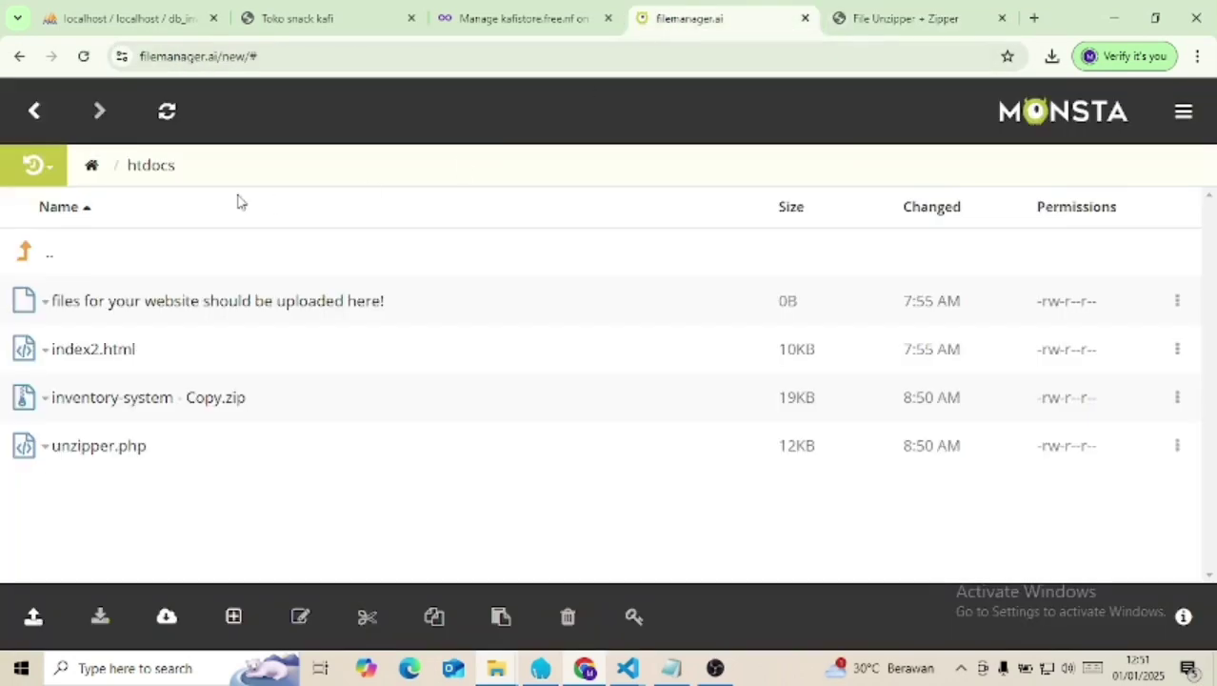
click(166, 114)
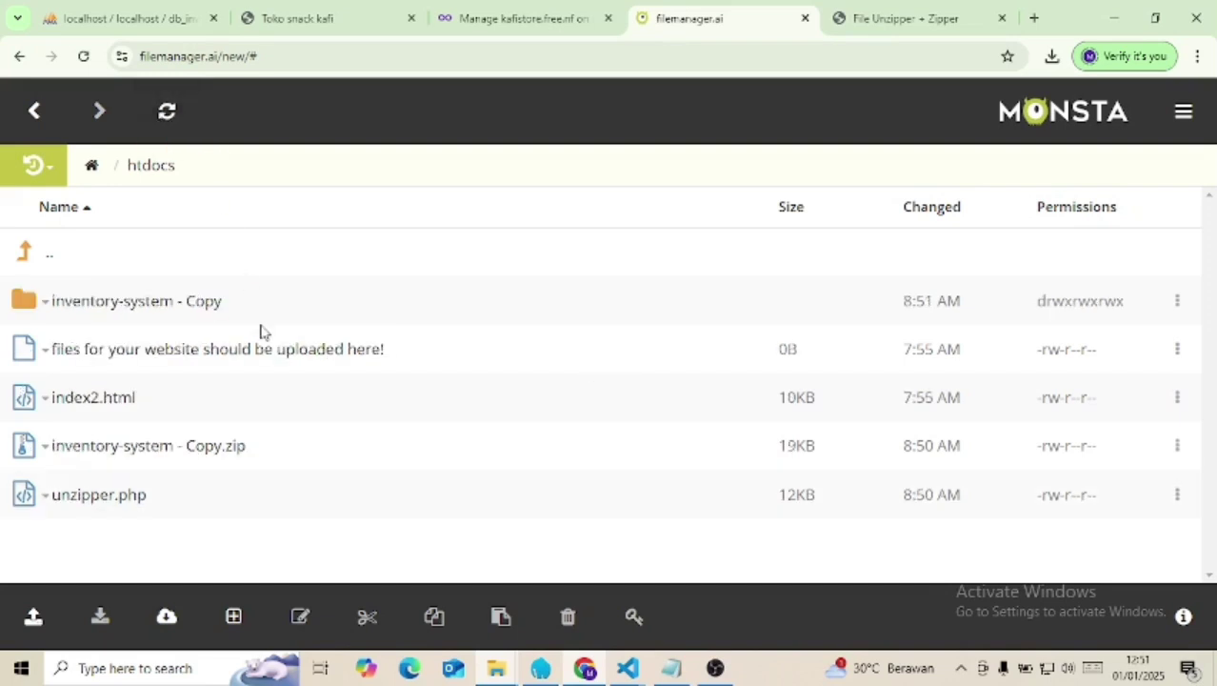
click(1001, 18)
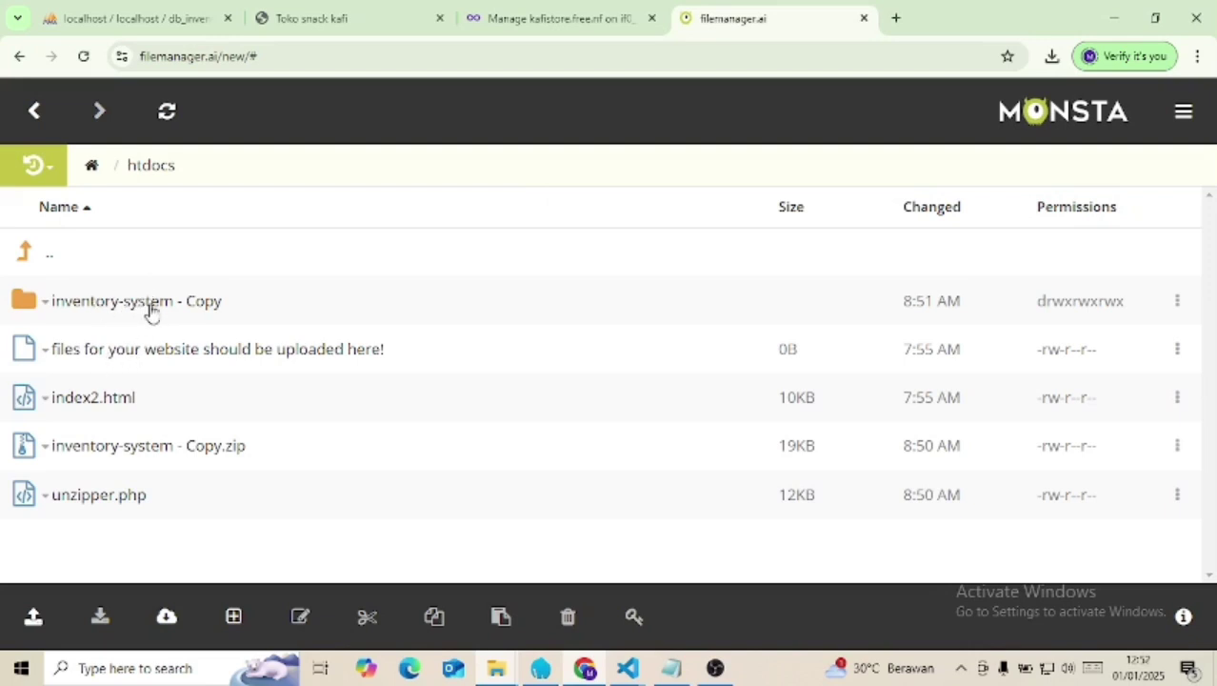
Step: Move all contents of the inventory-system - Copy folder up into htdocs by cutting and pasting them
click(150, 302)
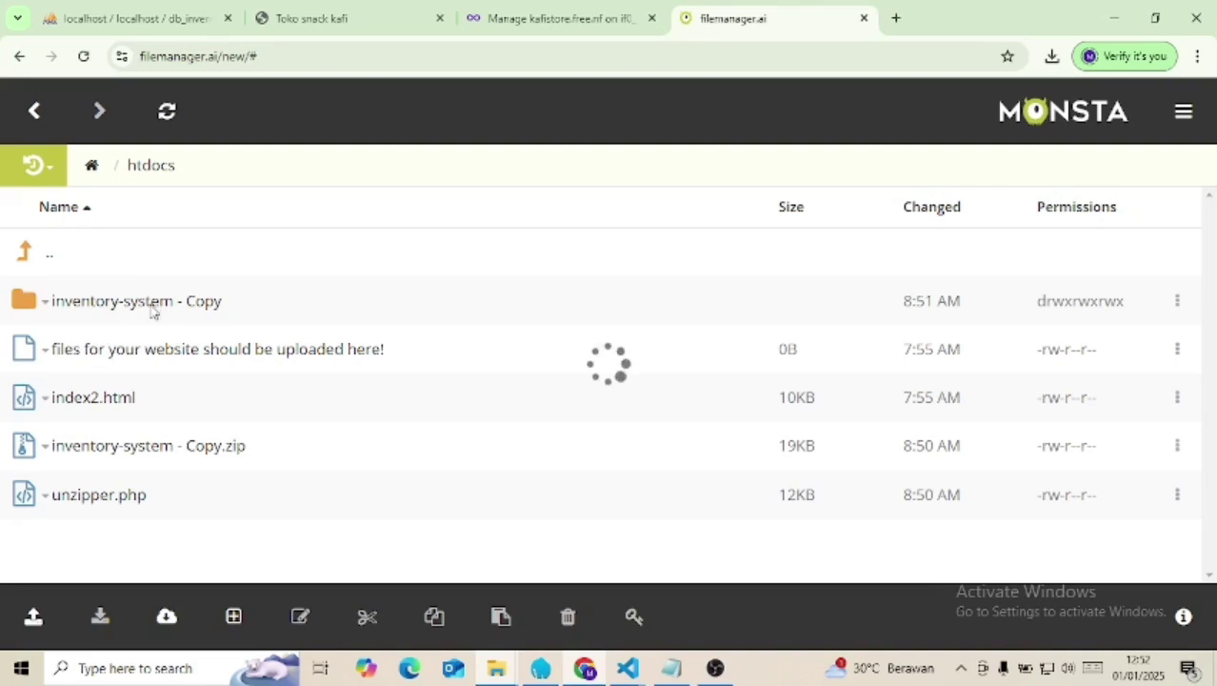
click(156, 318)
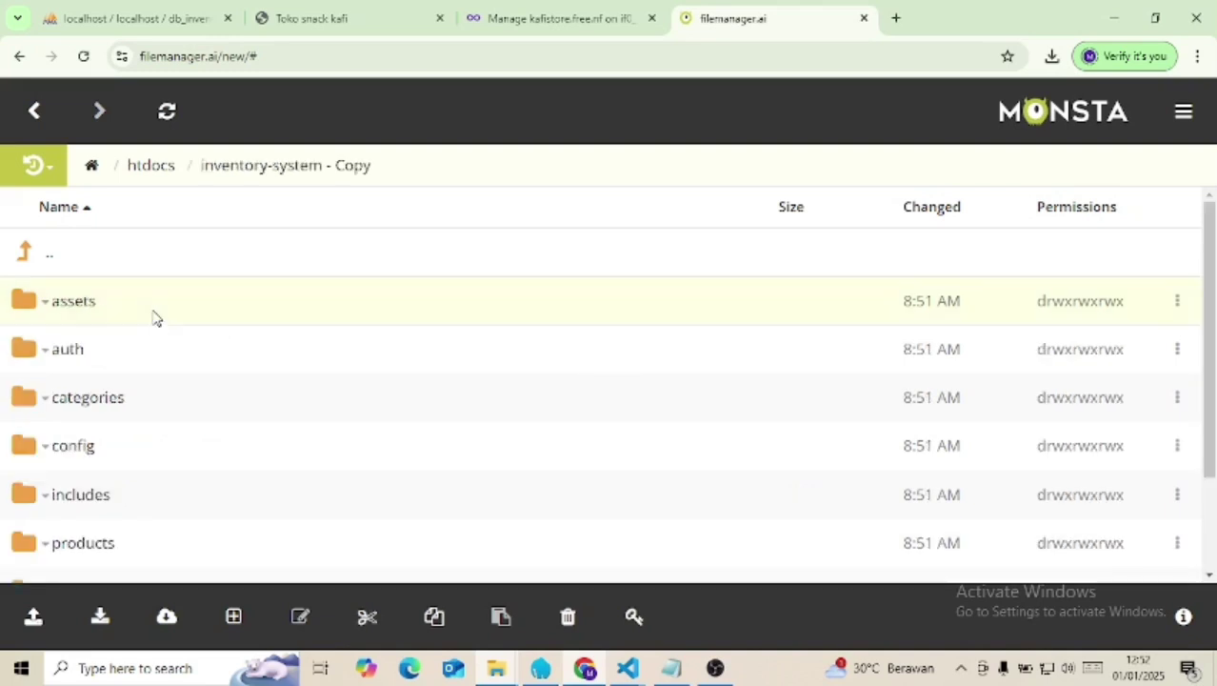
click(368, 633)
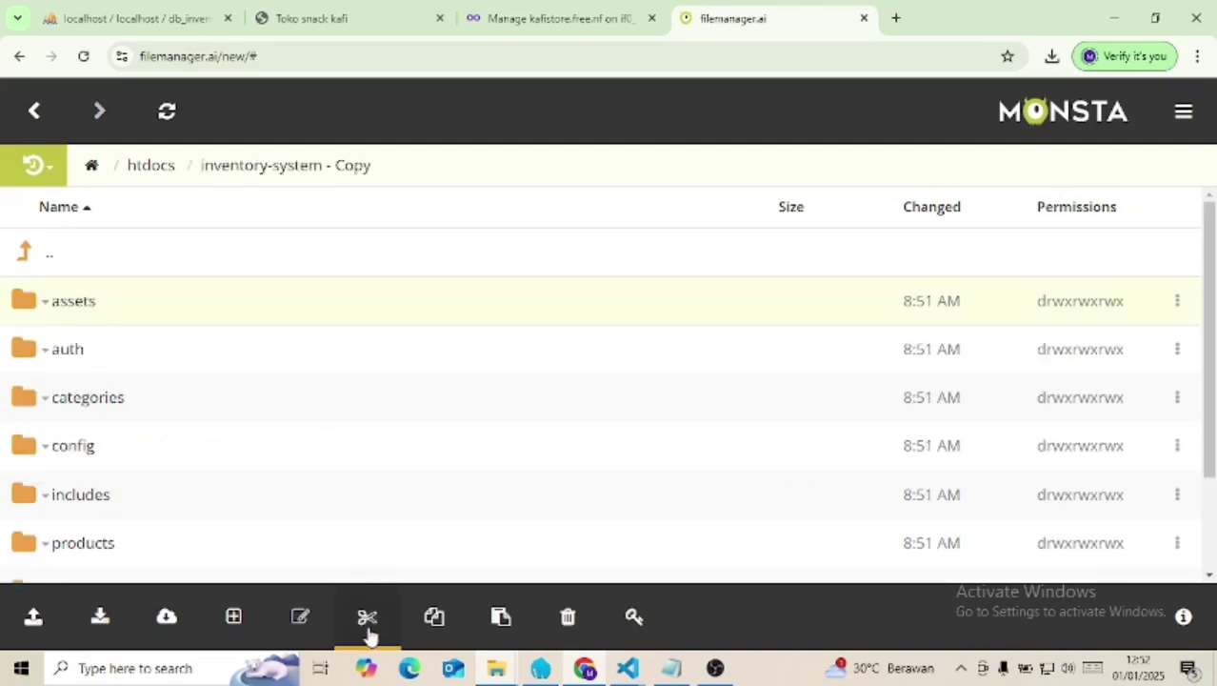
click(52, 255)
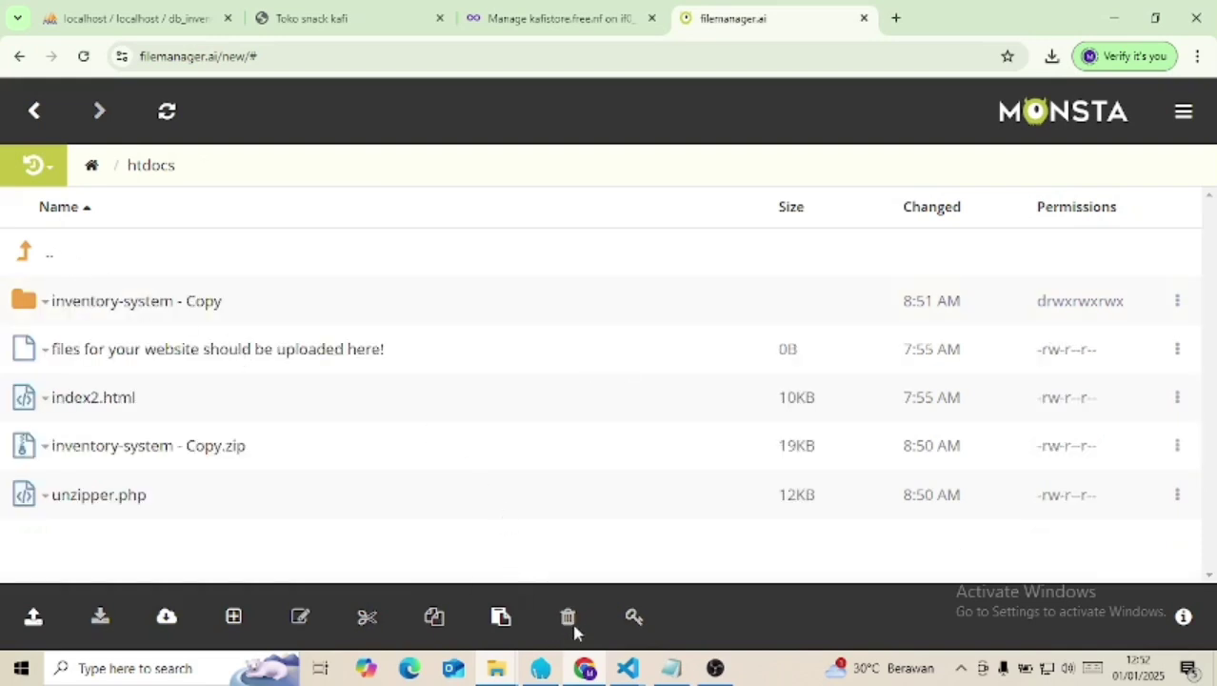
click(499, 617)
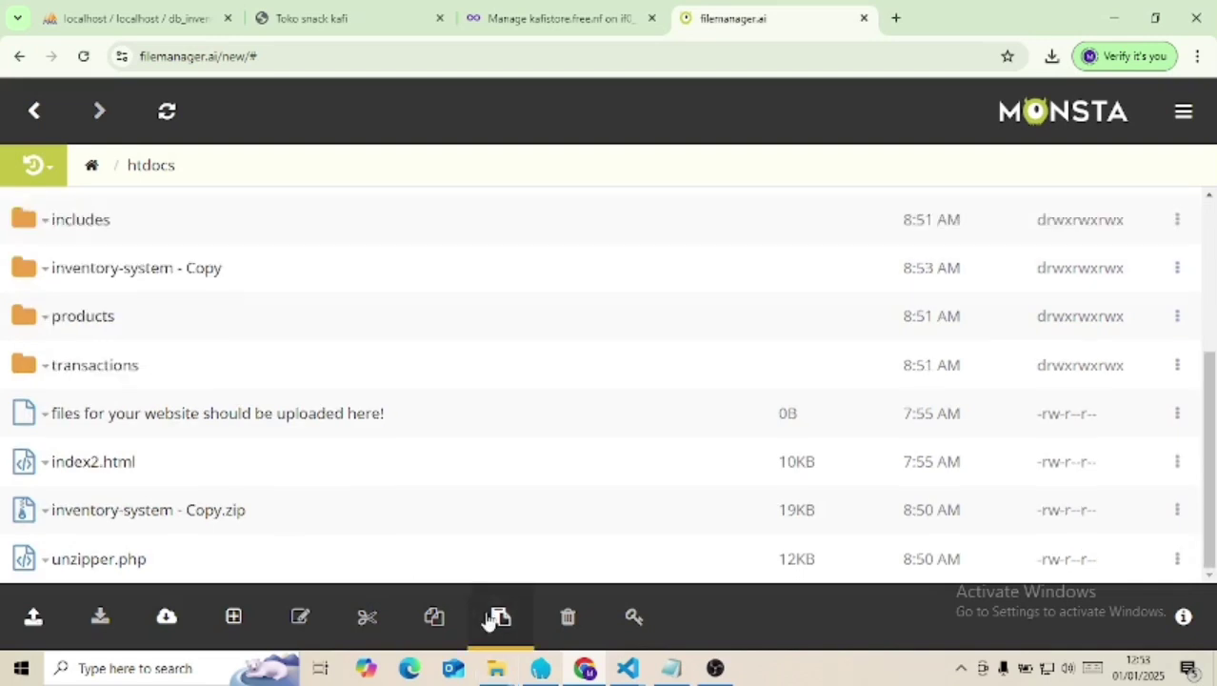
Step: Paste the cut history.php and index.php into htdocs and delete the inventory-system - Copy folder
click(491, 619)
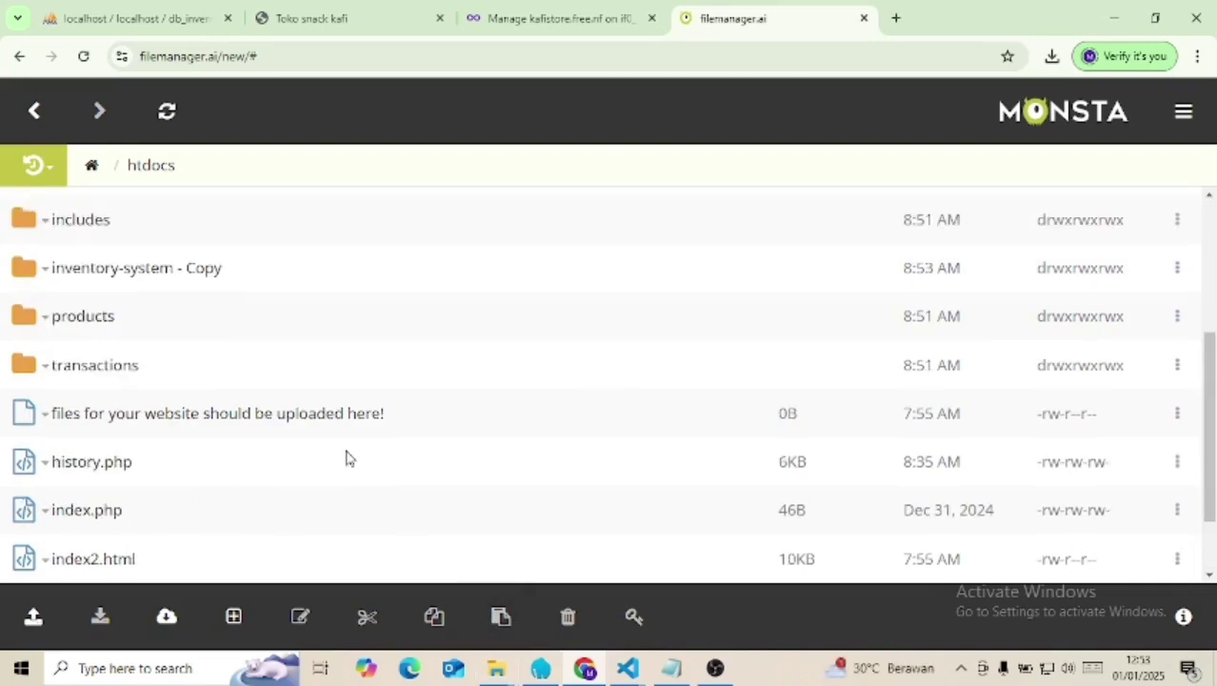
scroll(264, 381, up, 2)
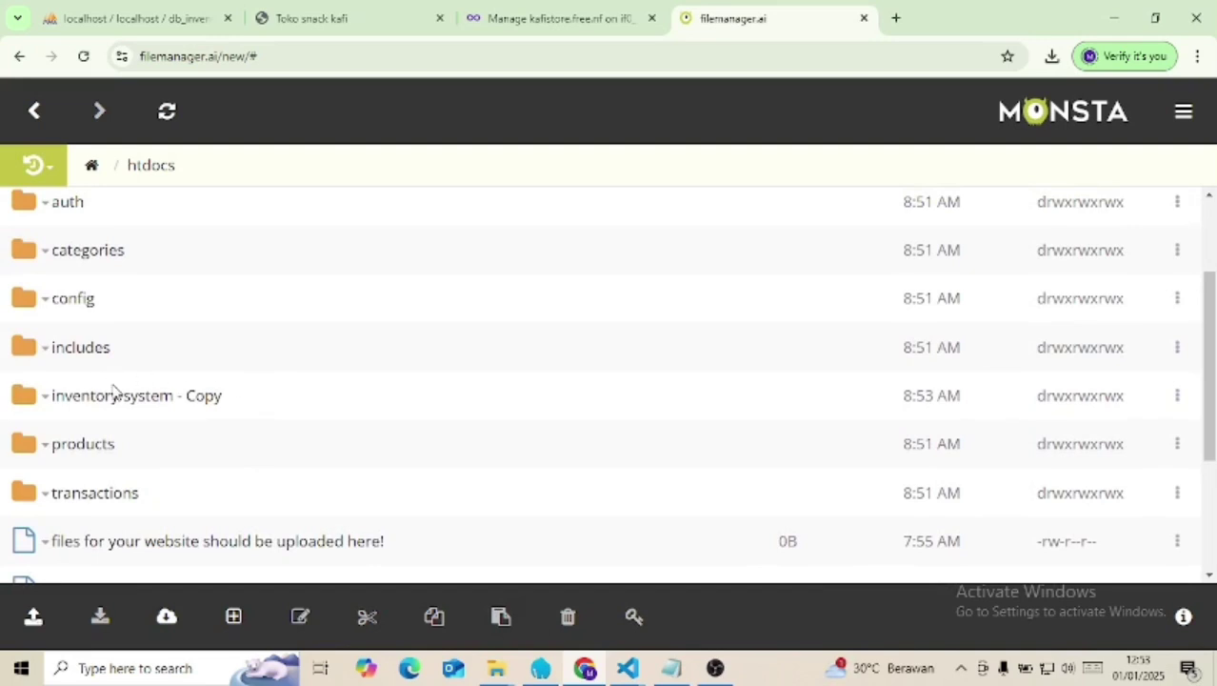
click(242, 405)
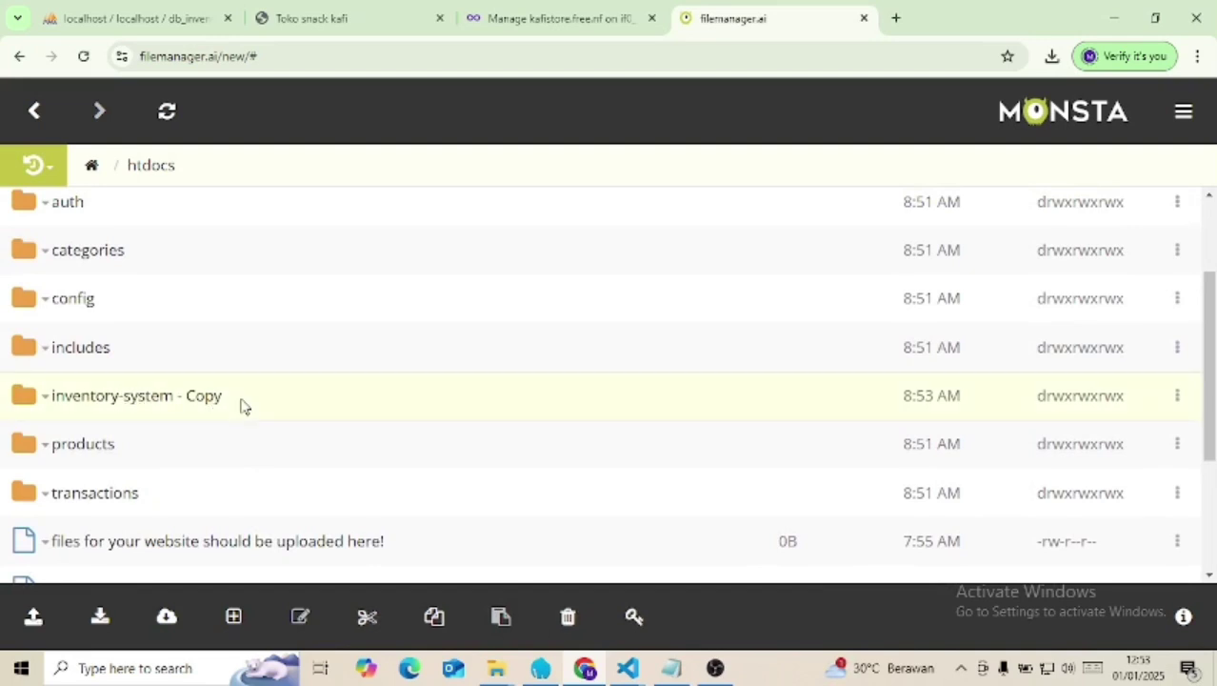
click(566, 621)
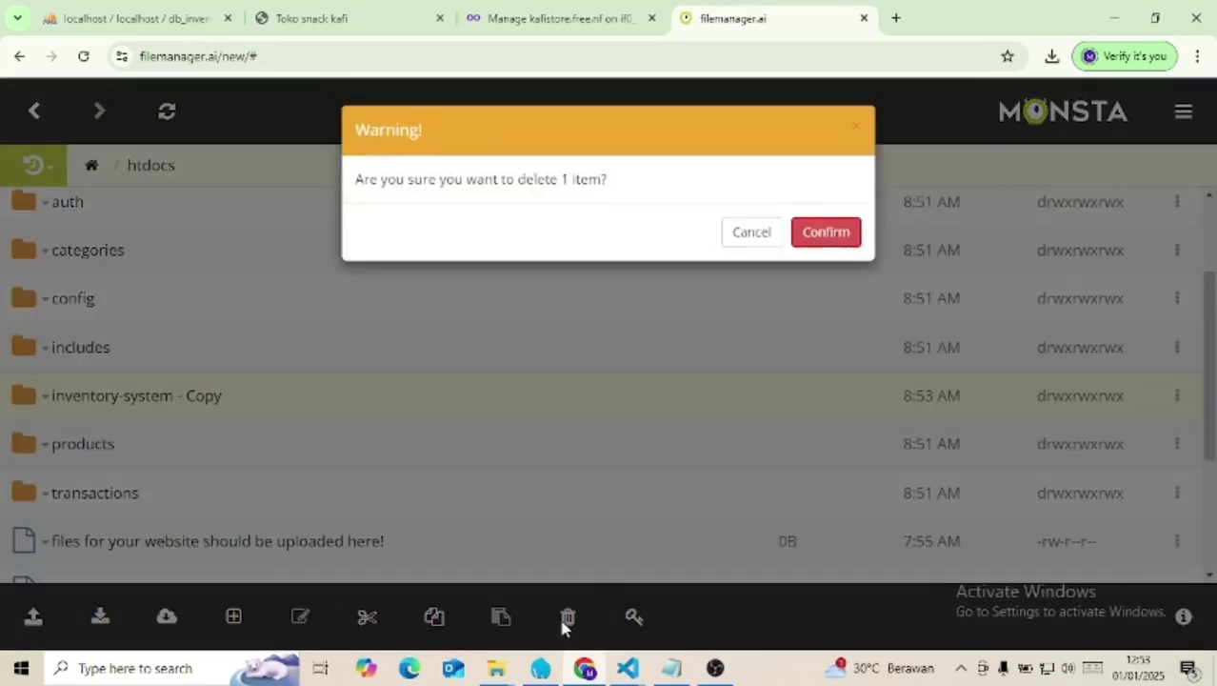
click(817, 238)
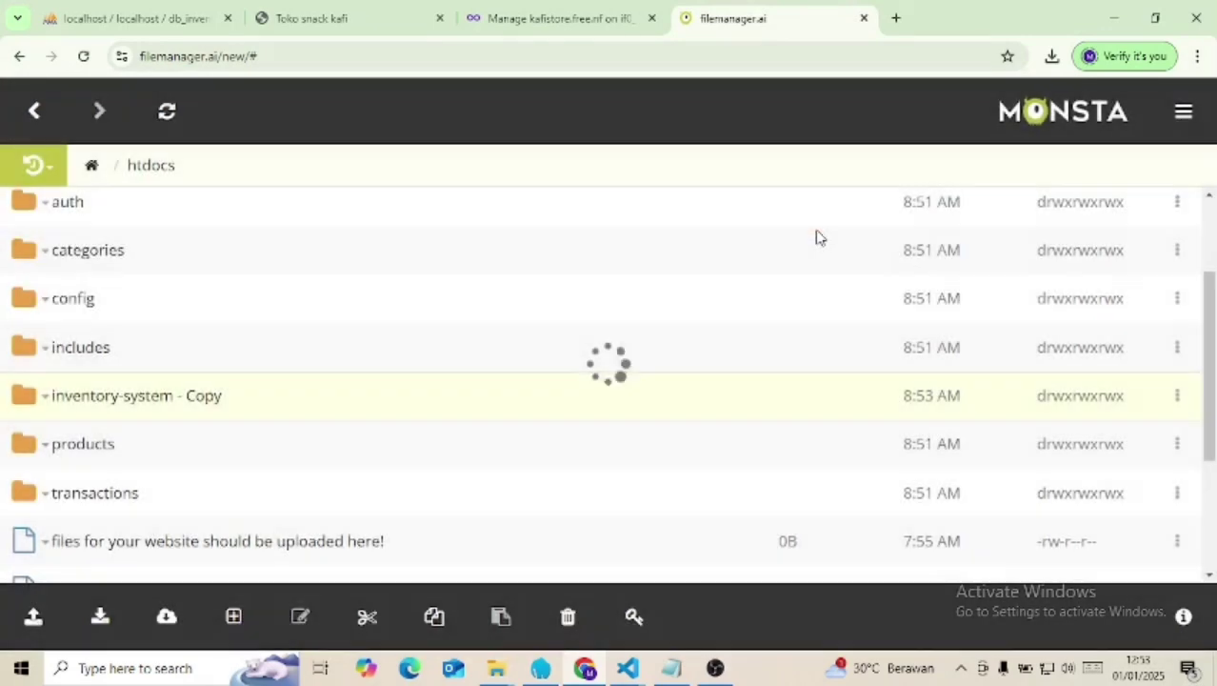
Step: Delete inventory-system - Copy.zip and unzipper.php from htdocs
scroll(266, 404, down, 3)
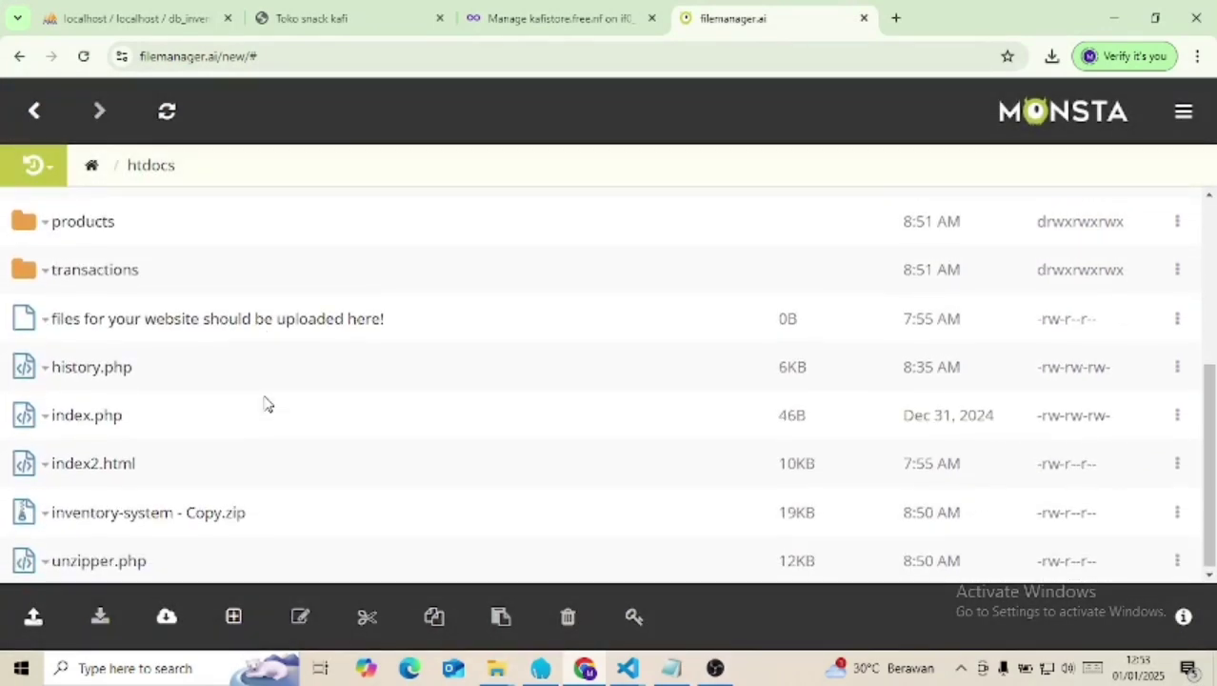
click(311, 526)
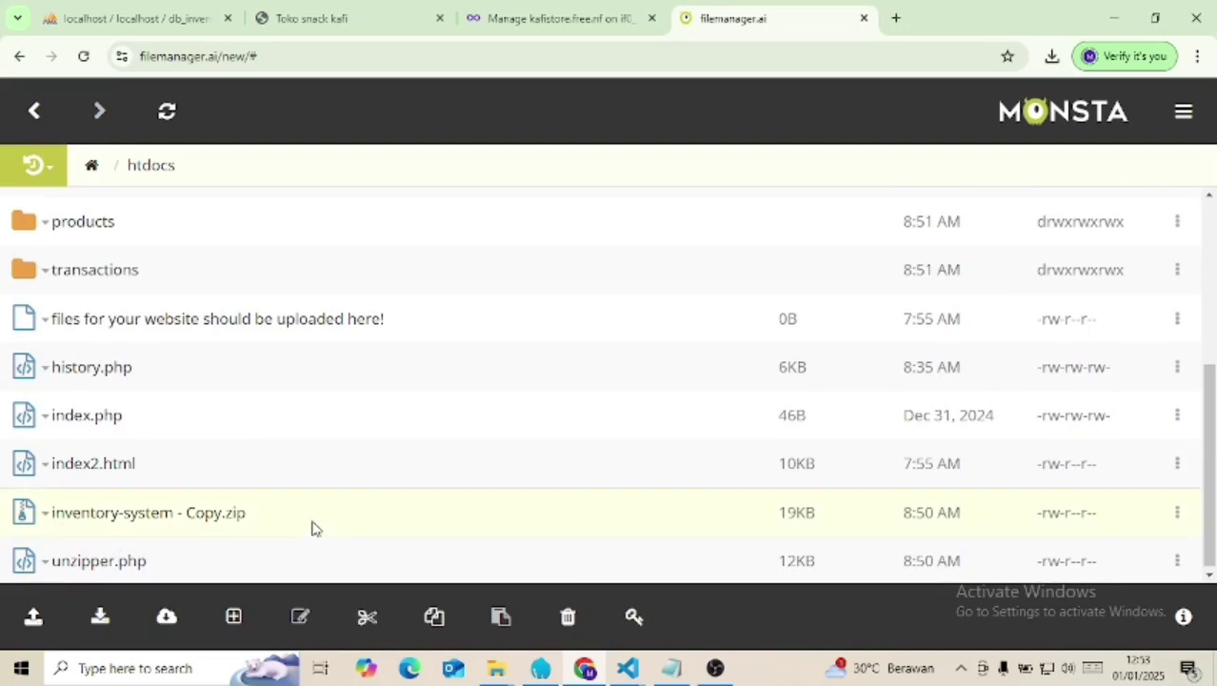
click(567, 621)
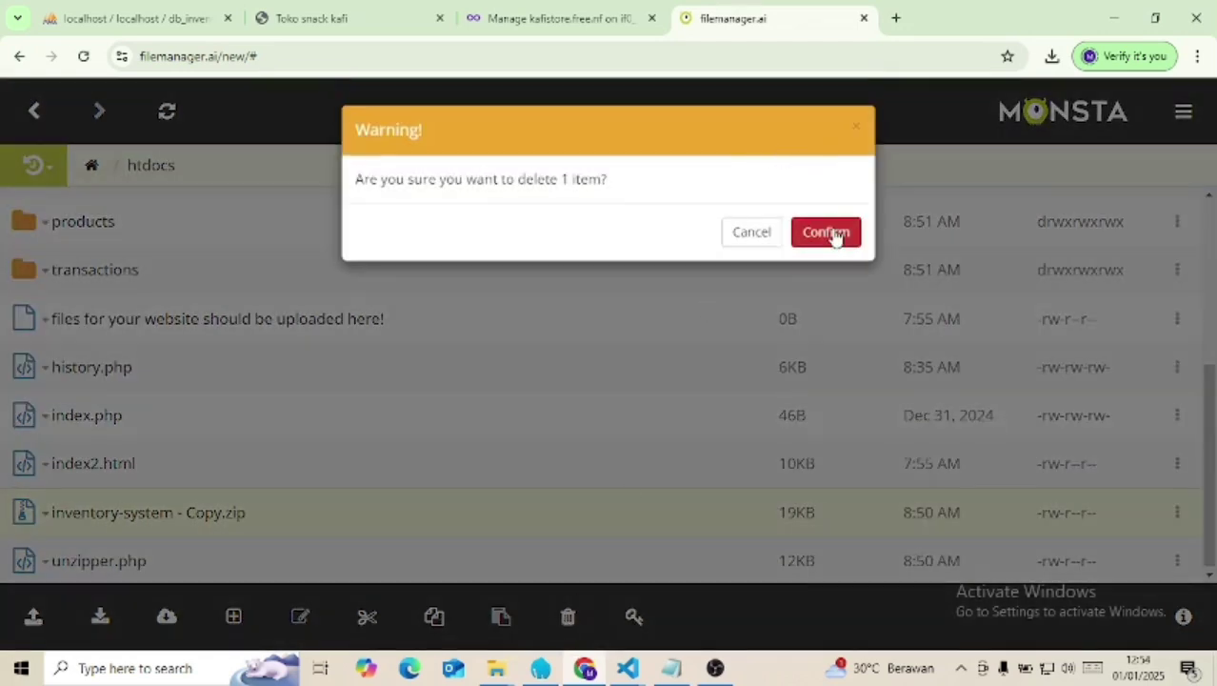
click(831, 234)
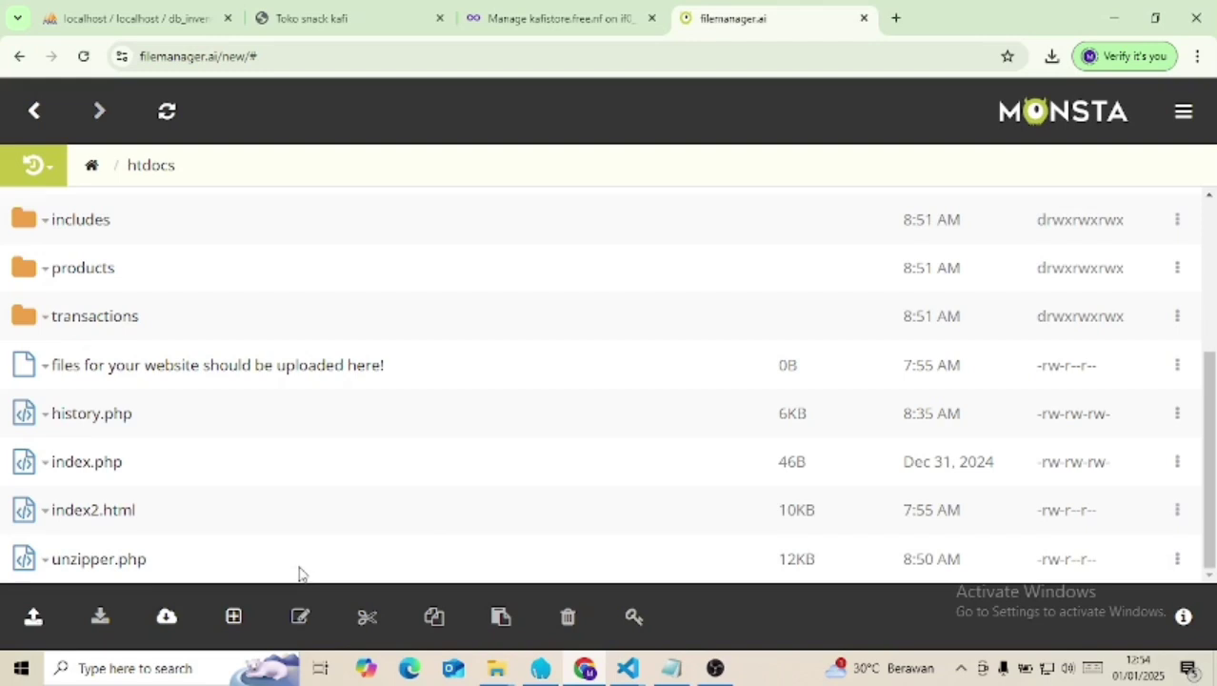
click(299, 572)
click(593, 621)
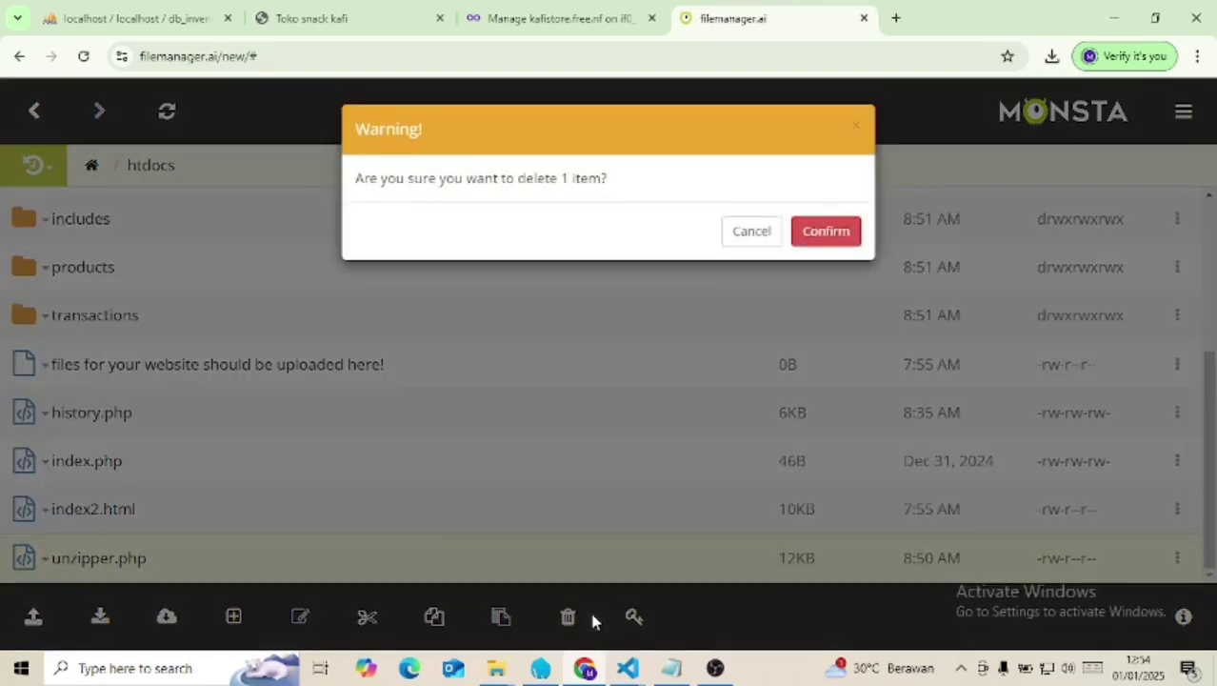
click(838, 229)
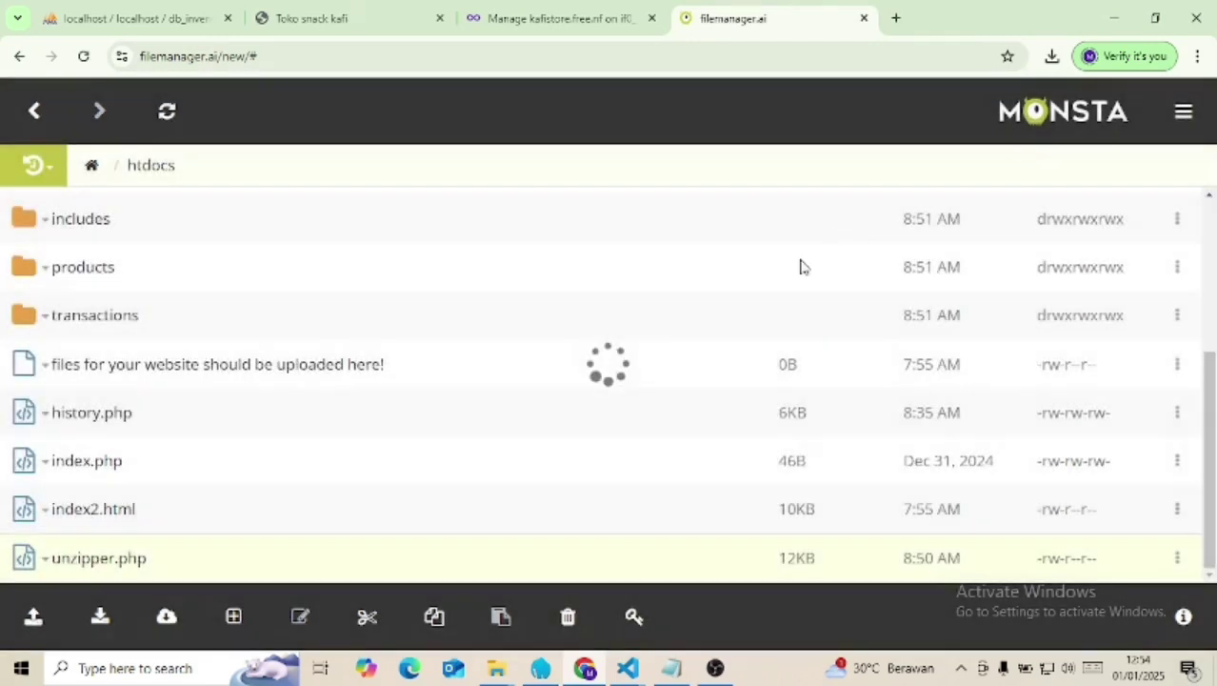
scroll(476, 356, up, 1)
scroll(479, 356, up, 2)
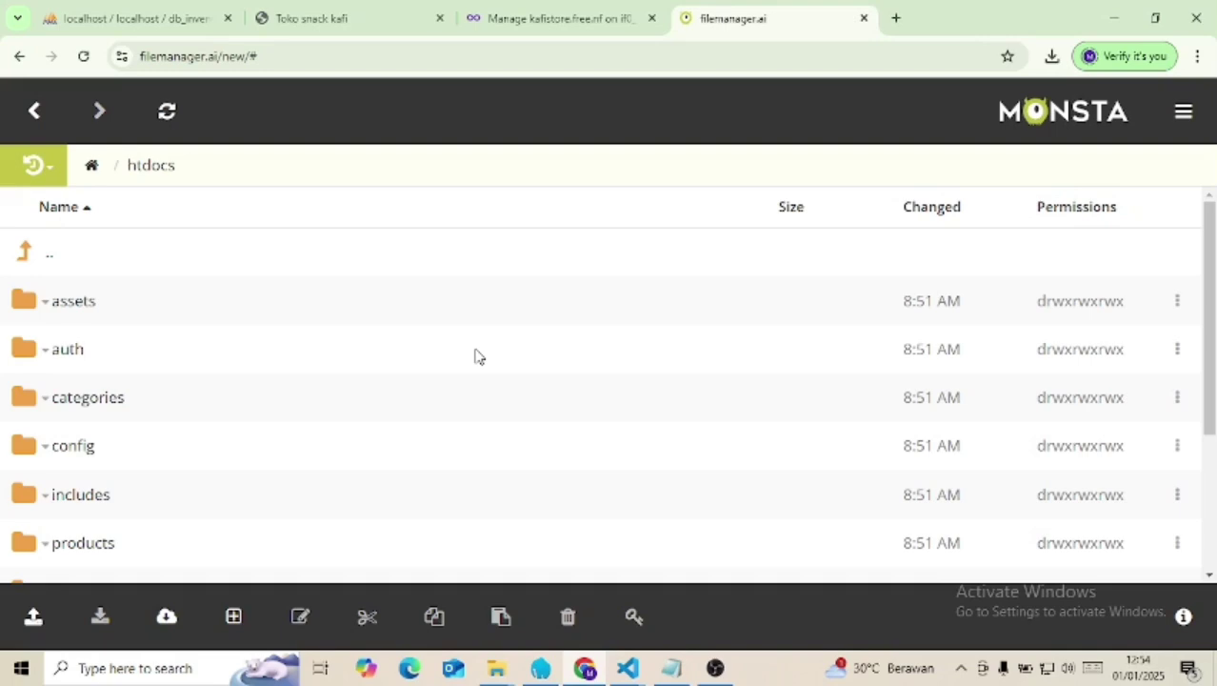
Step: Return to the InfinityFree dashboard, go back from the domain to its hosting account and open the MySQL Databases page
click(562, 17)
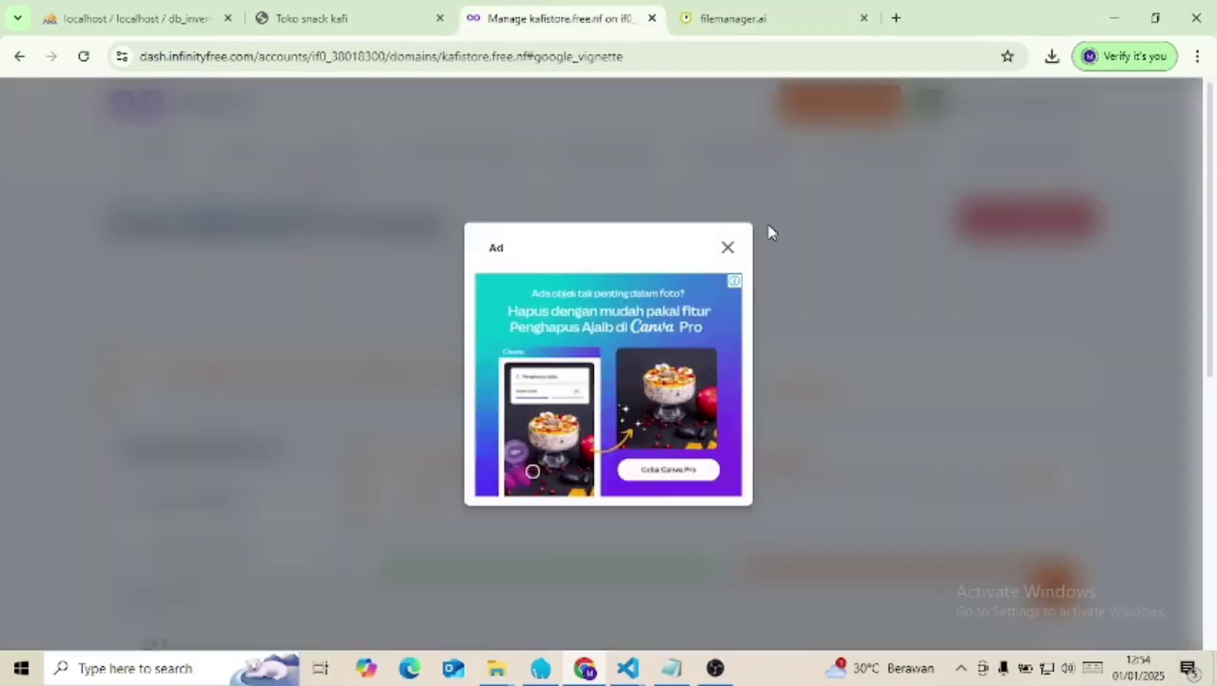
click(728, 248)
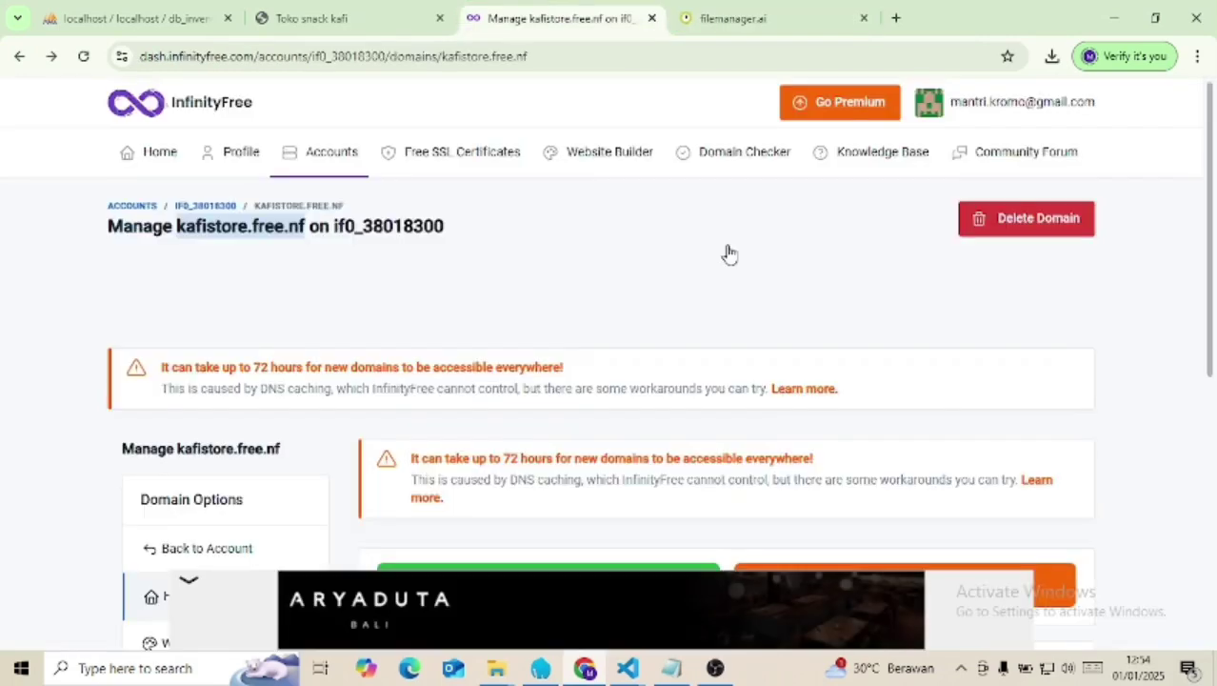
scroll(729, 253, down, 5)
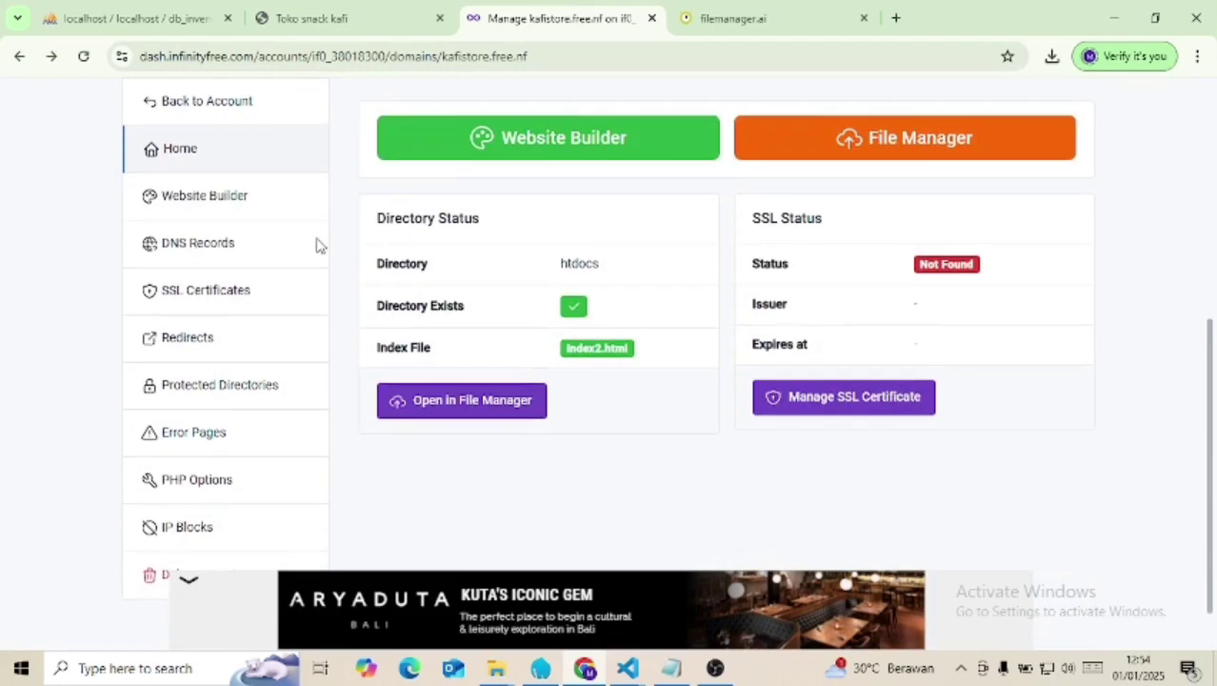
scroll(286, 257, up, 2)
click(189, 265)
scroll(390, 362, down, 4)
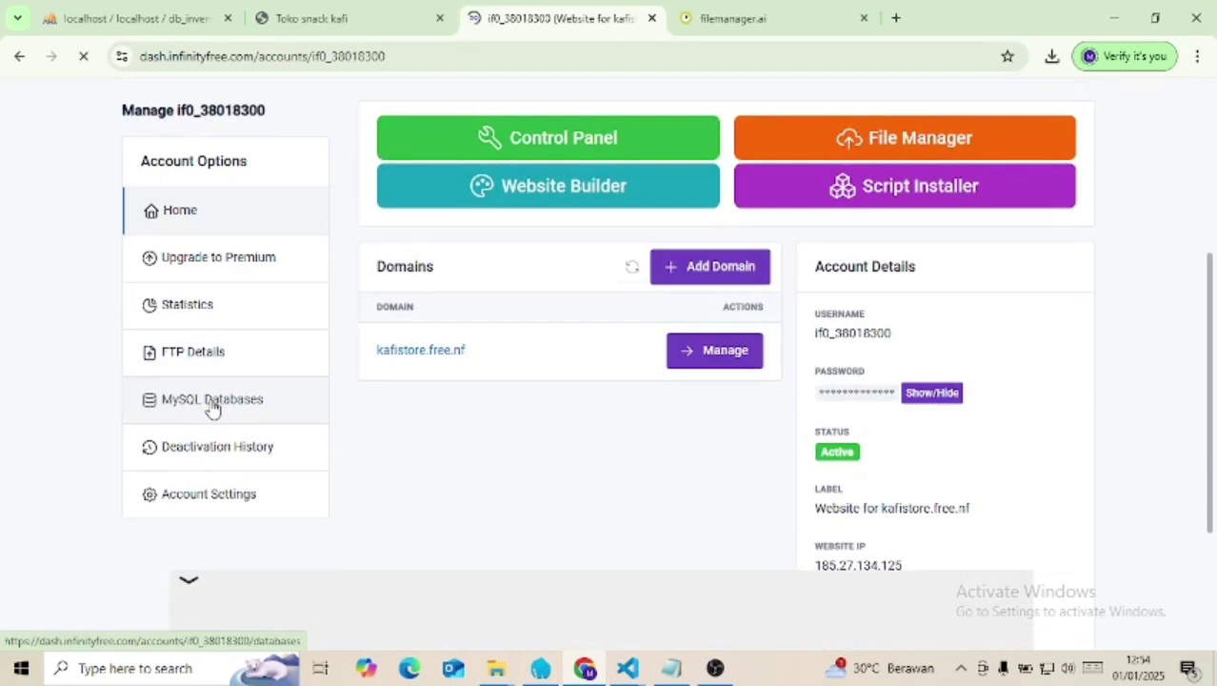
click(212, 399)
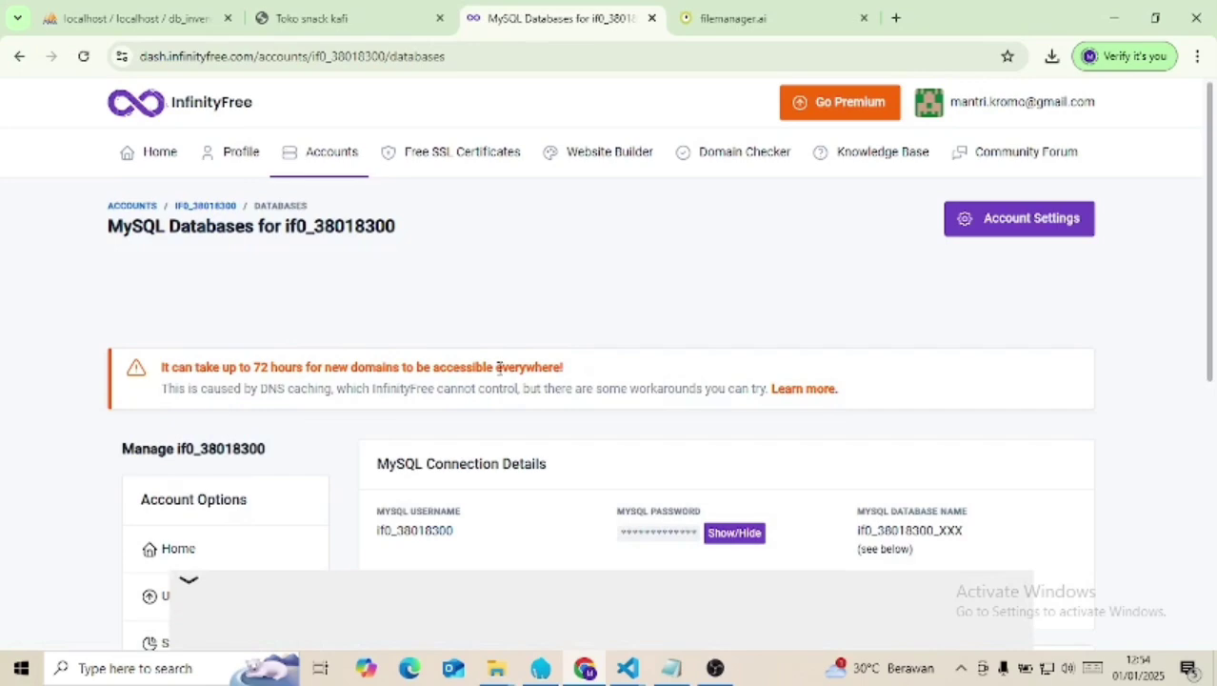
scroll(498, 369, down, 3)
scroll(500, 374, up, 1)
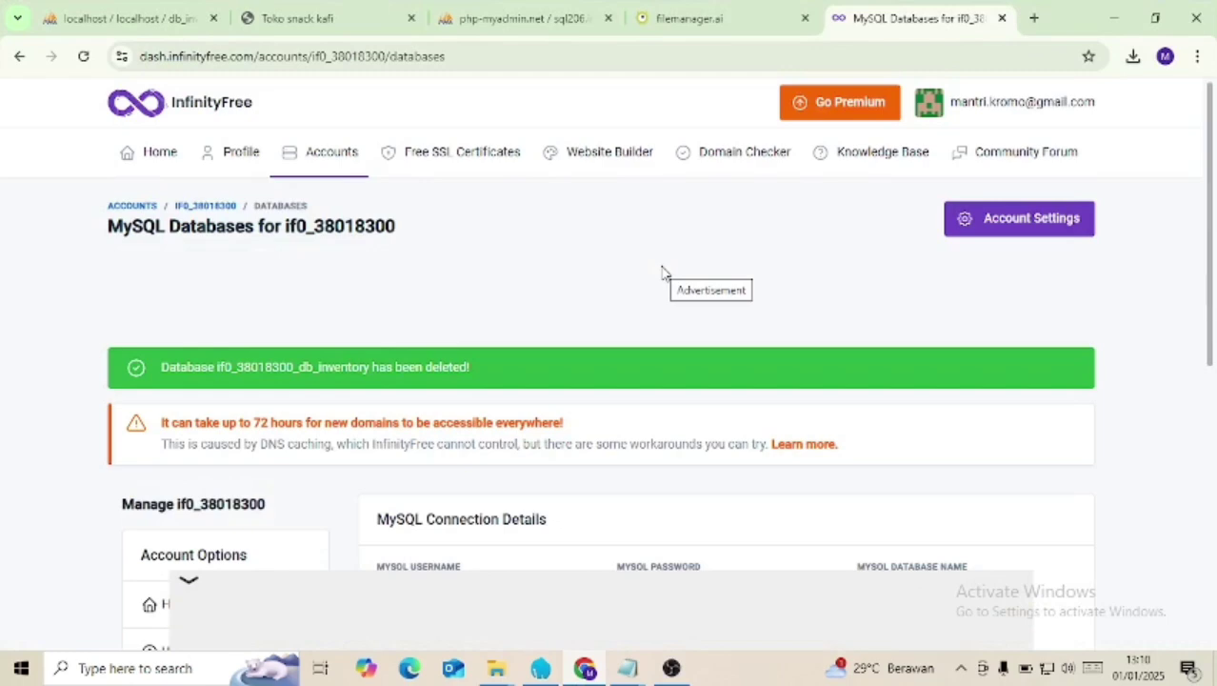
Step: Create a new MySQL database with the name kafistore on the hosting account
scroll(662, 271, down, 5)
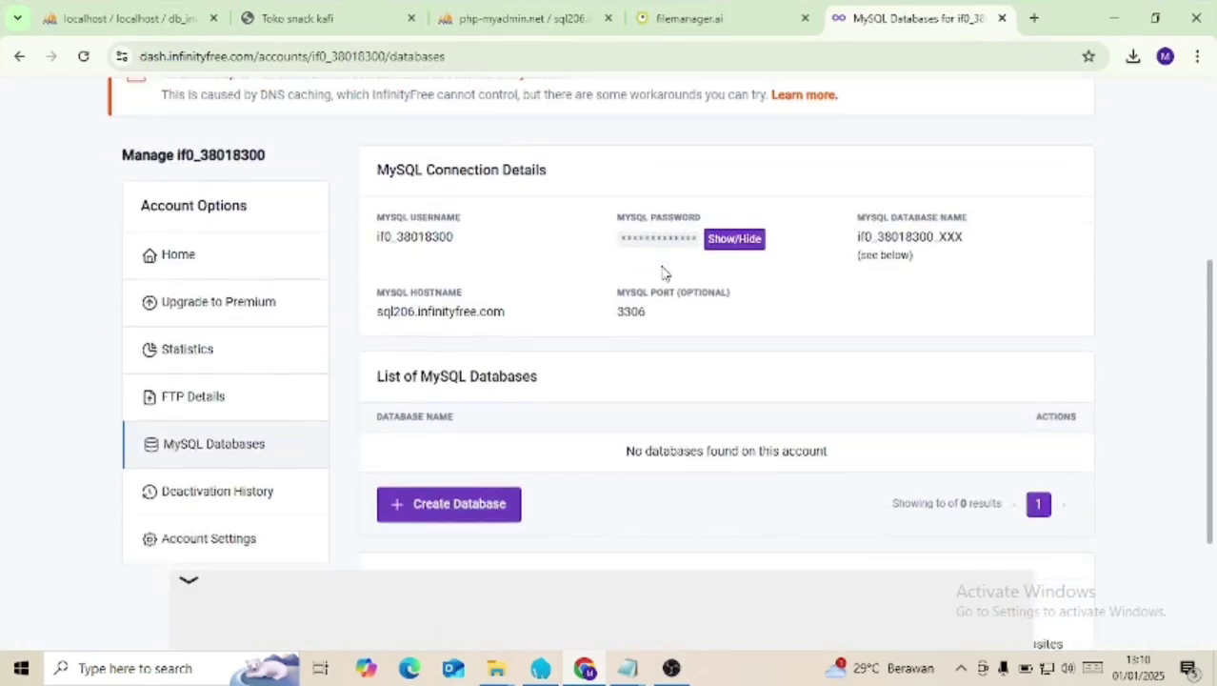
click(481, 417)
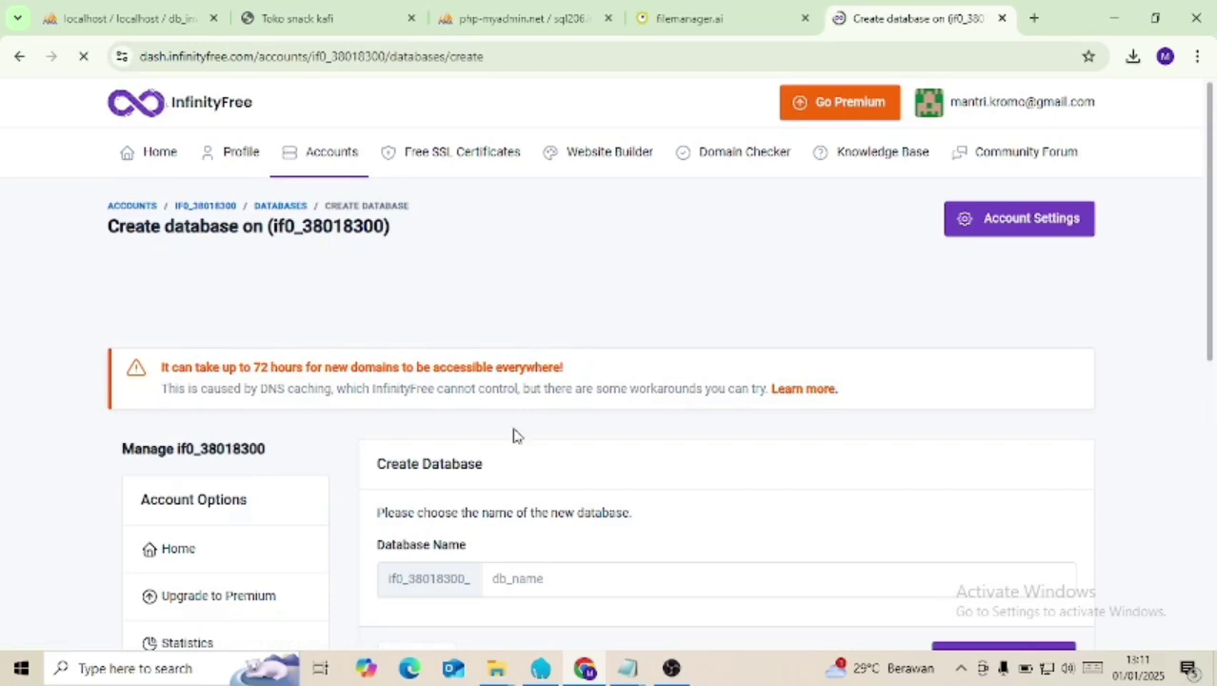
scroll(533, 434, down, 2)
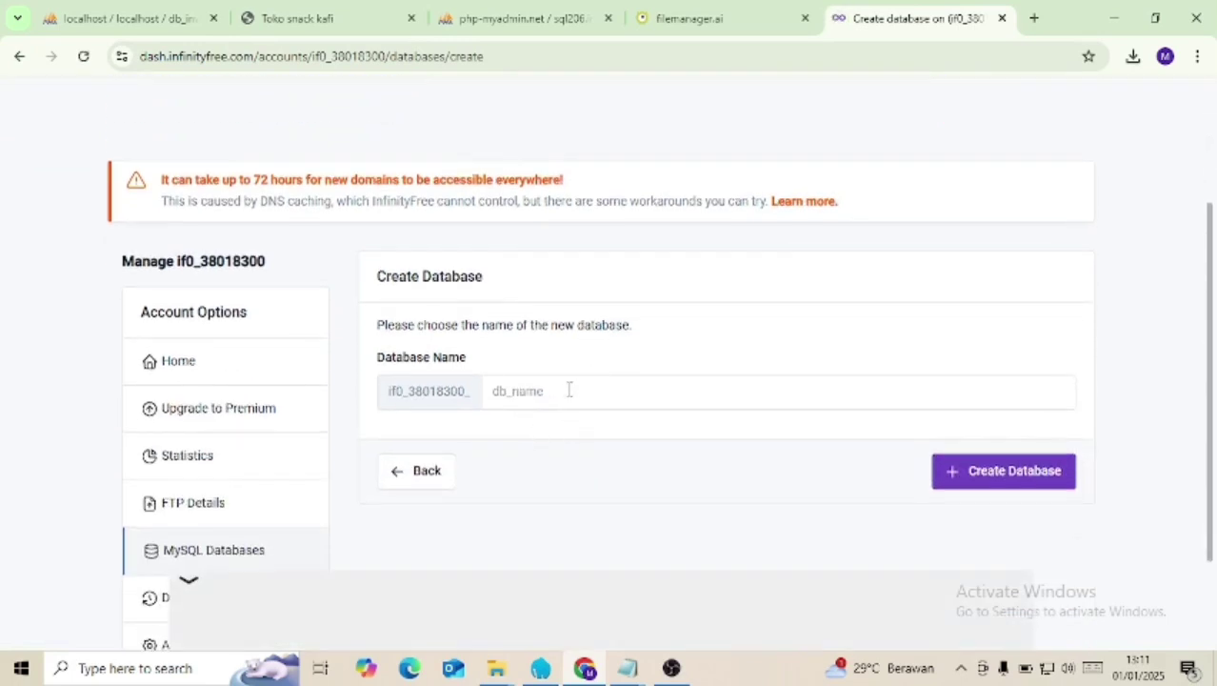
click(569, 389)
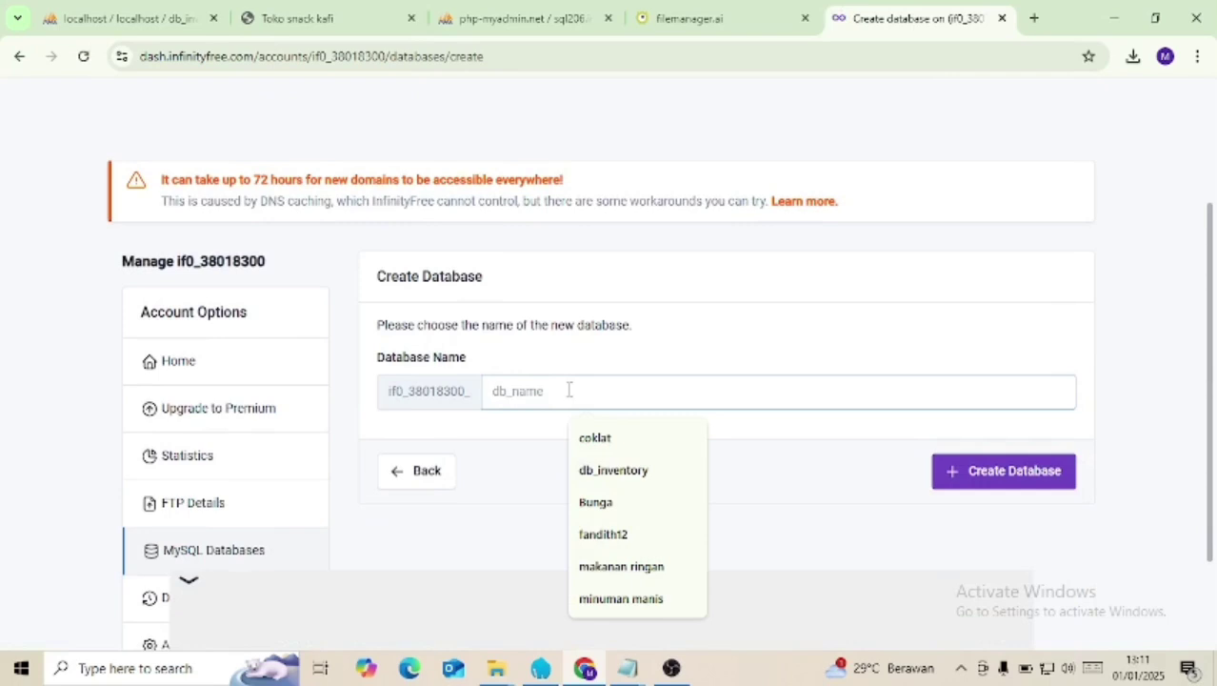
text(kafistore)
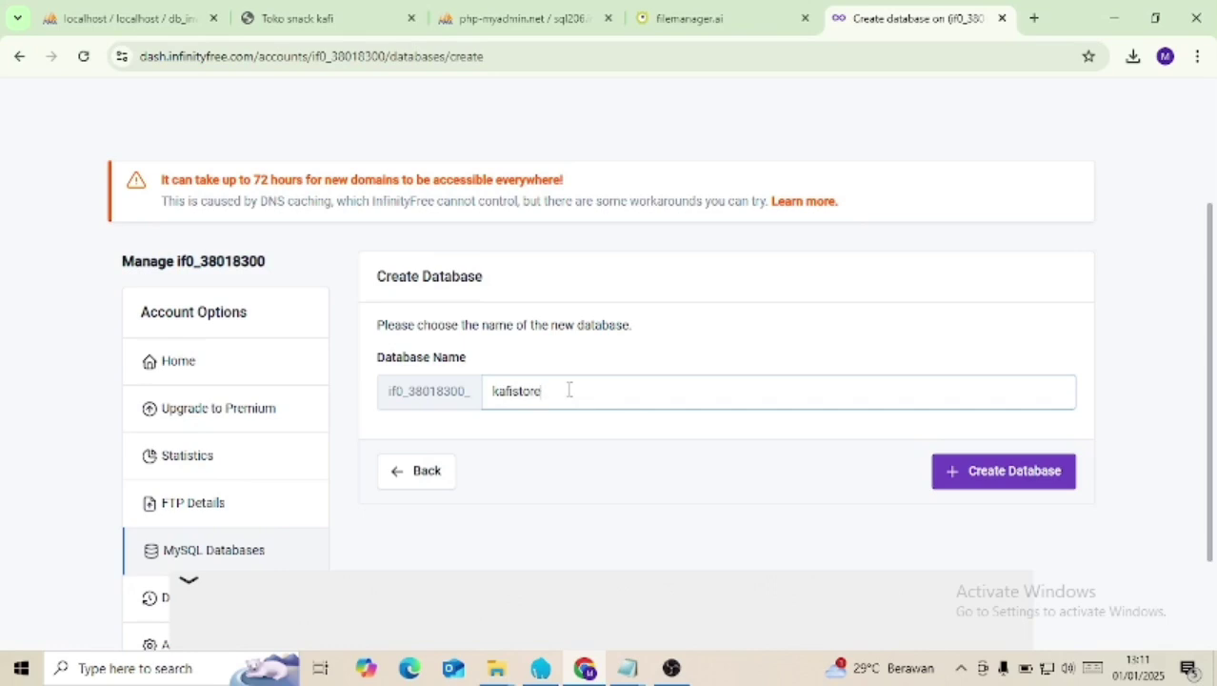
click(953, 476)
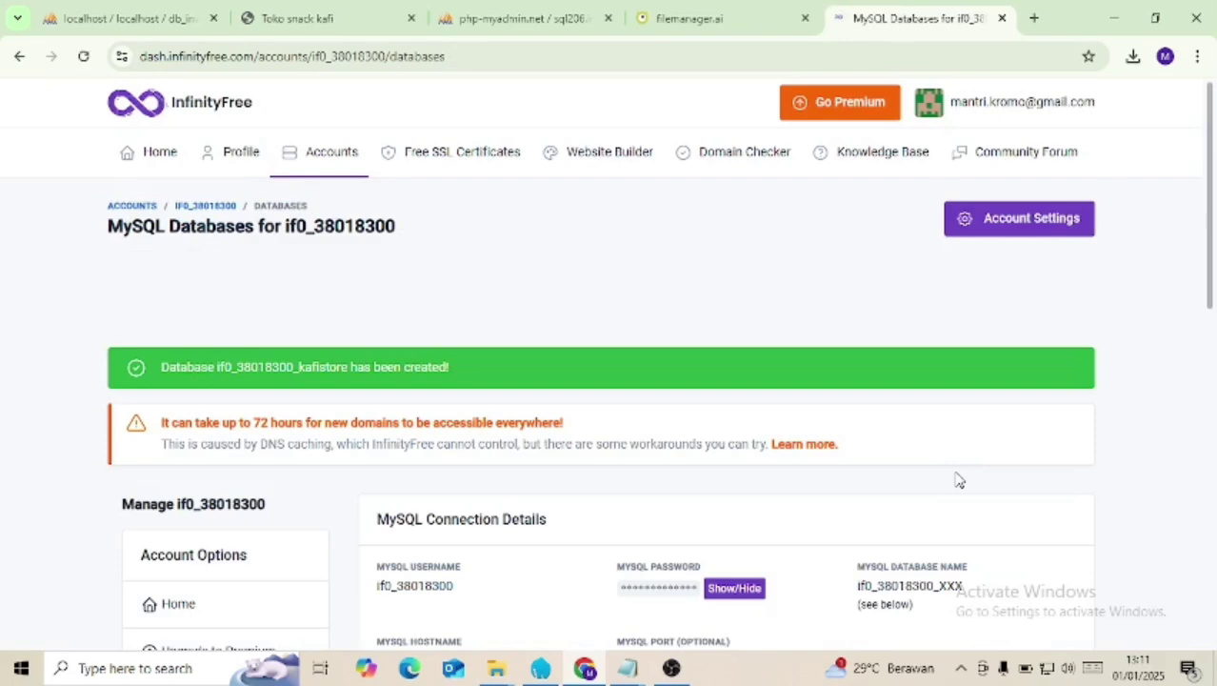
Step: Open the kafistore database in phpMyAdmin and bring up its SQL query editor
scroll(765, 464, down, 3)
scroll(767, 463, down, 1)
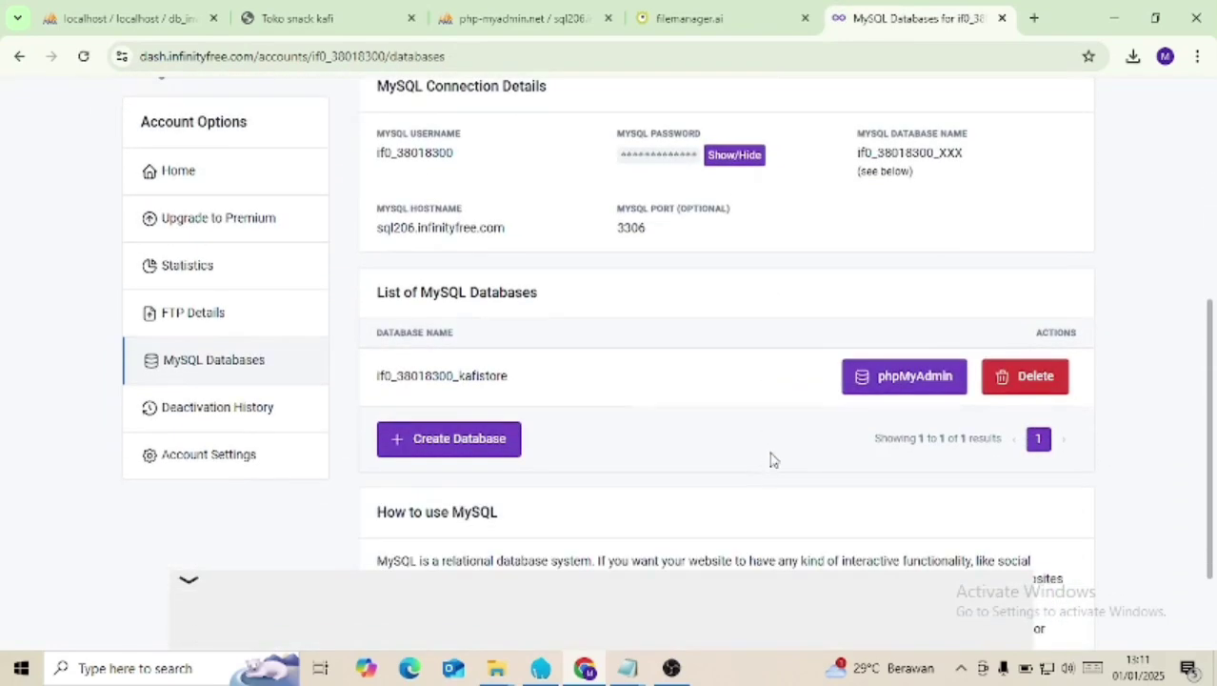
click(854, 396)
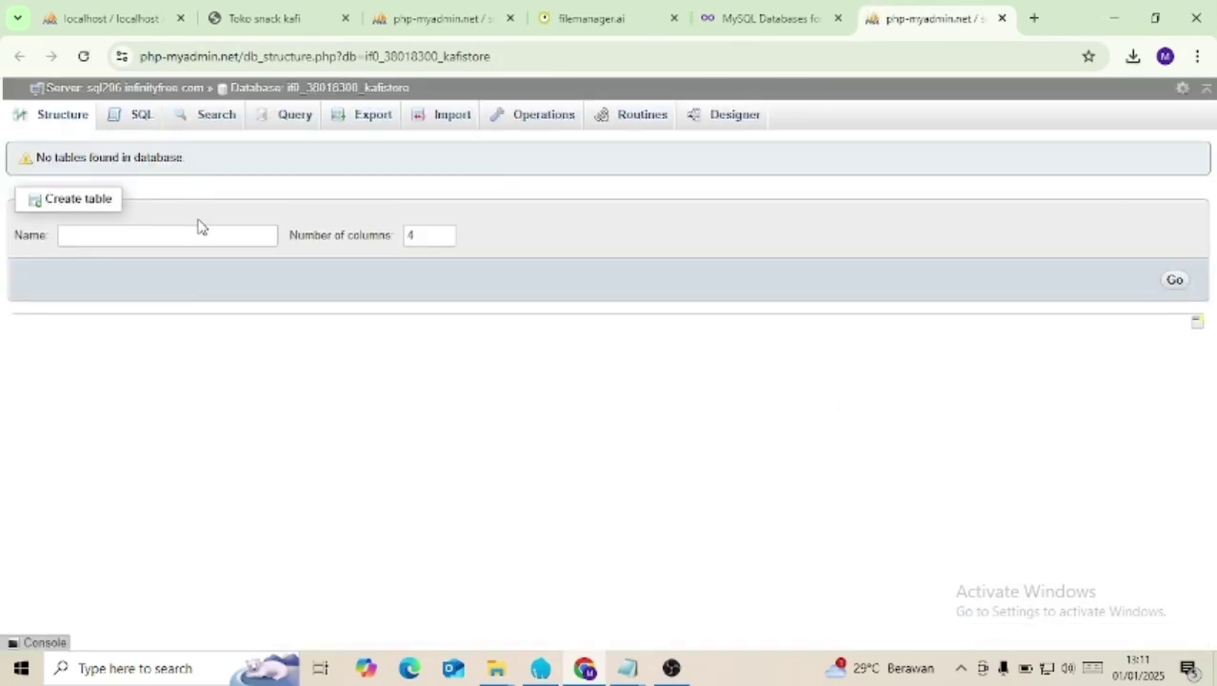
click(141, 118)
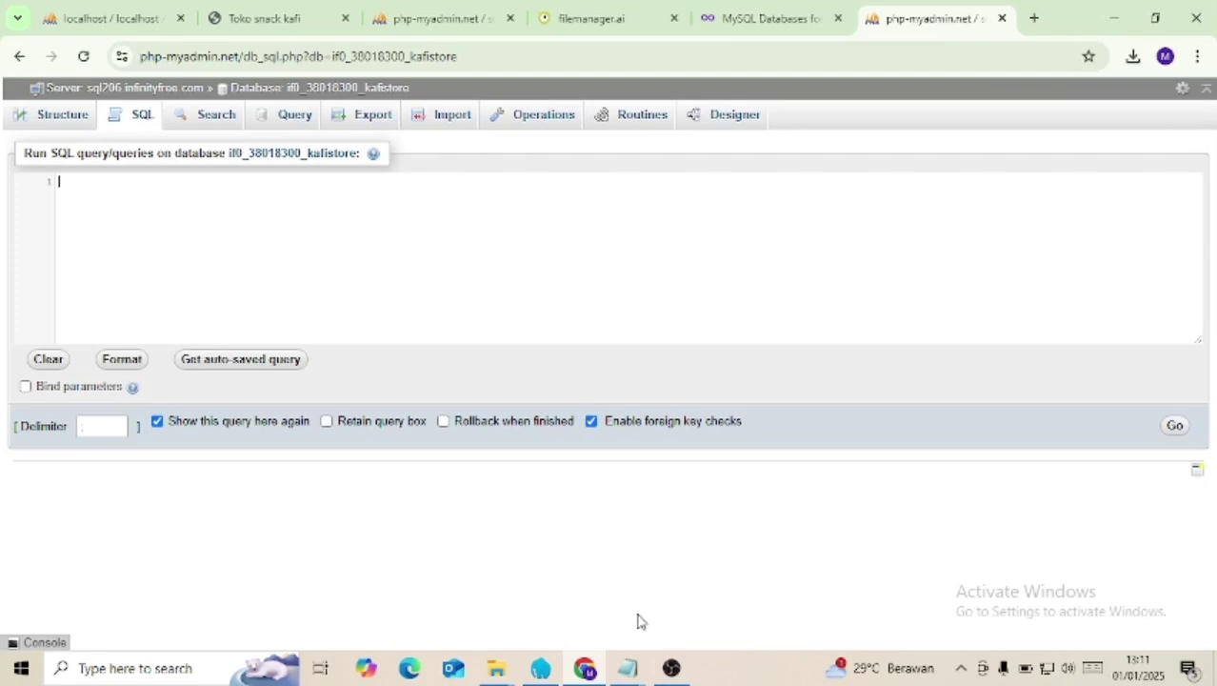
Step: Copy the inventory-system script in Notepad from the "-- Create users table" comment to the end, leaving out the USE db_inventory line
mouse_move(629, 668)
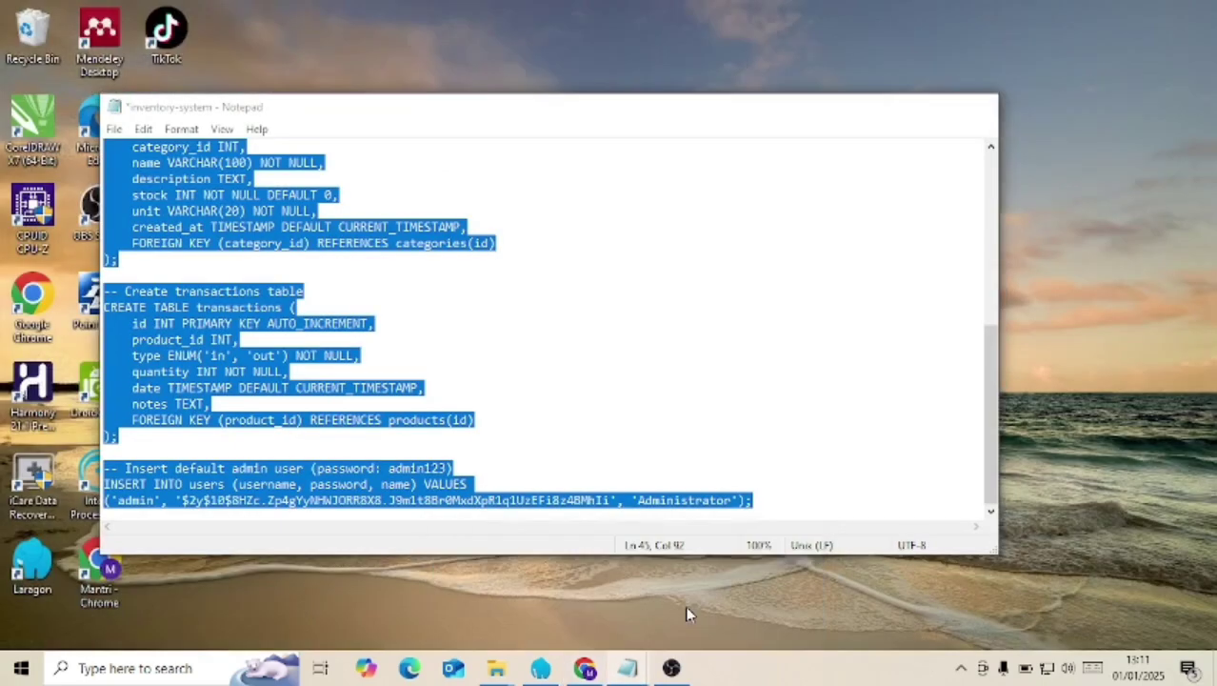
click(688, 613)
scroll(487, 371, up, 6)
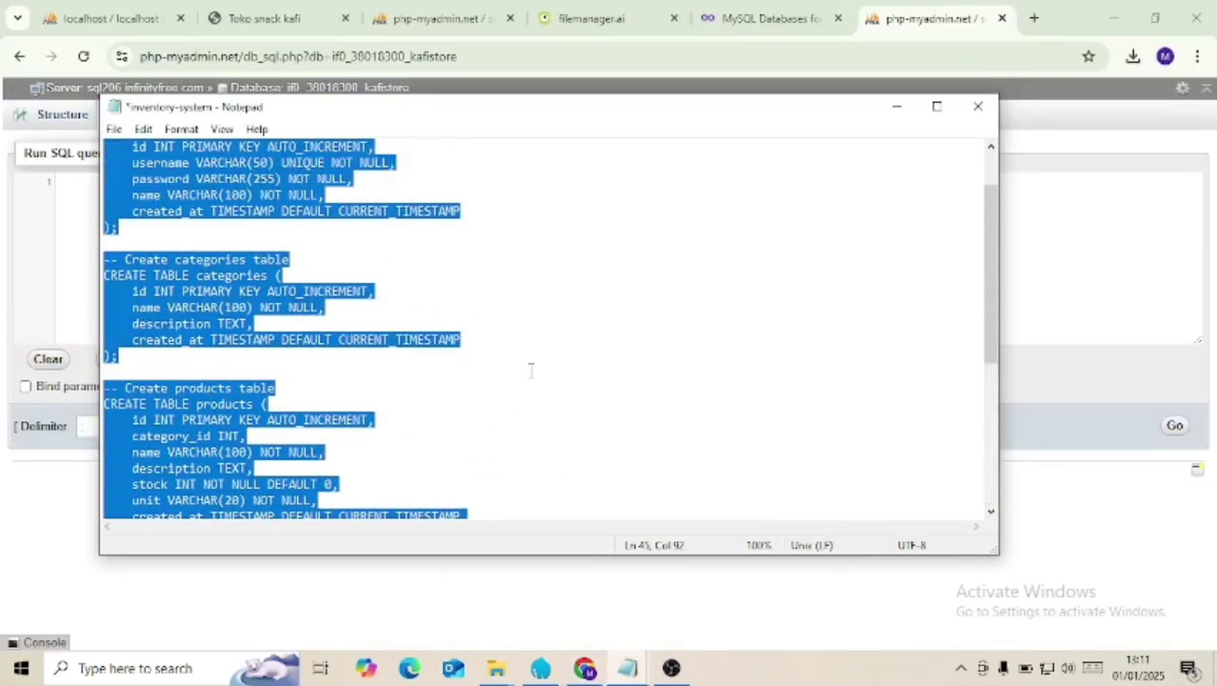
drag(997, 277, 997, 239)
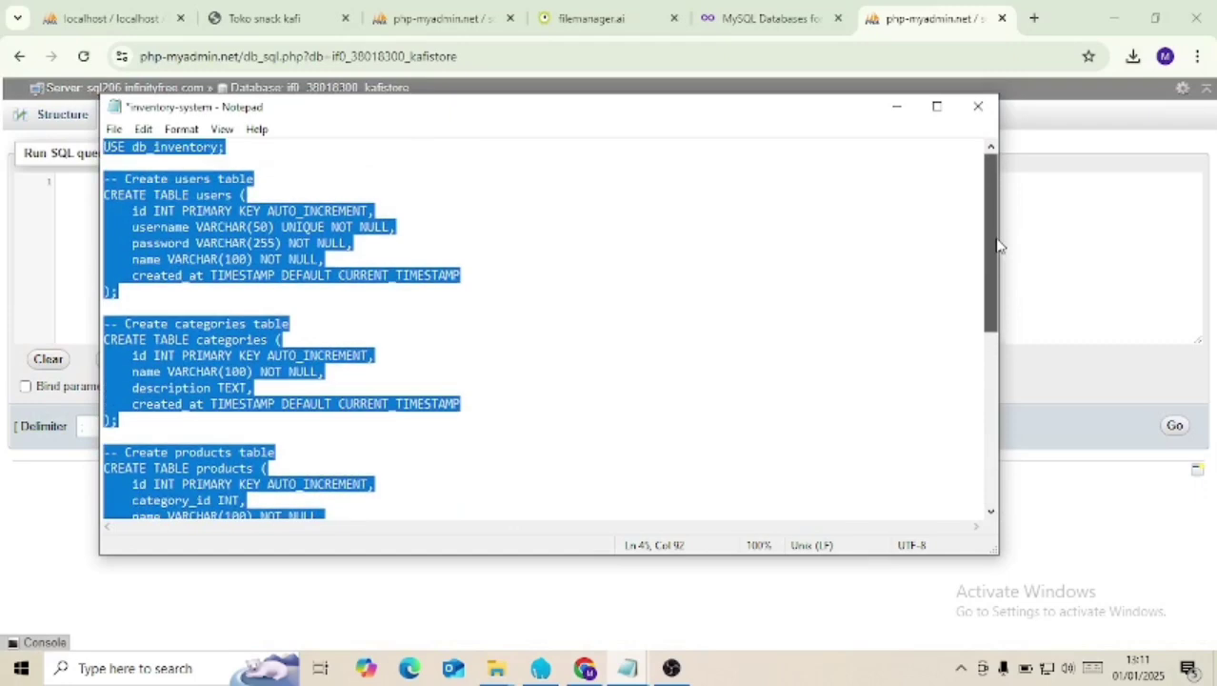
click(484, 247)
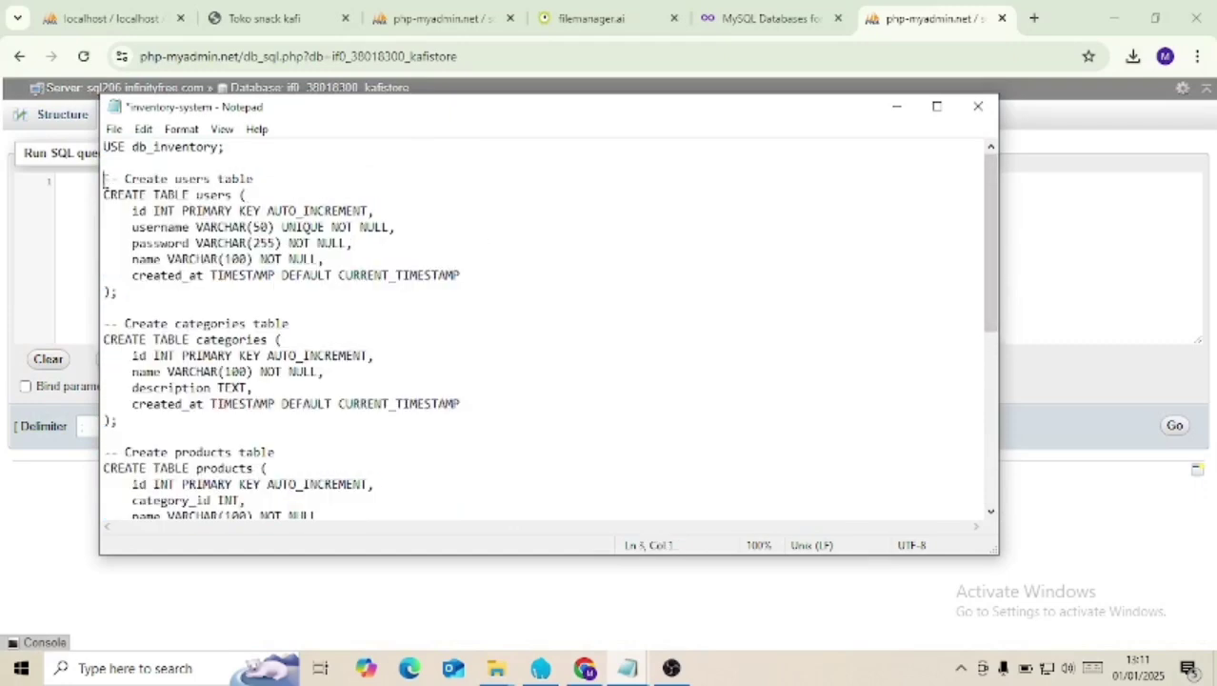
drag(104, 180, 774, 526)
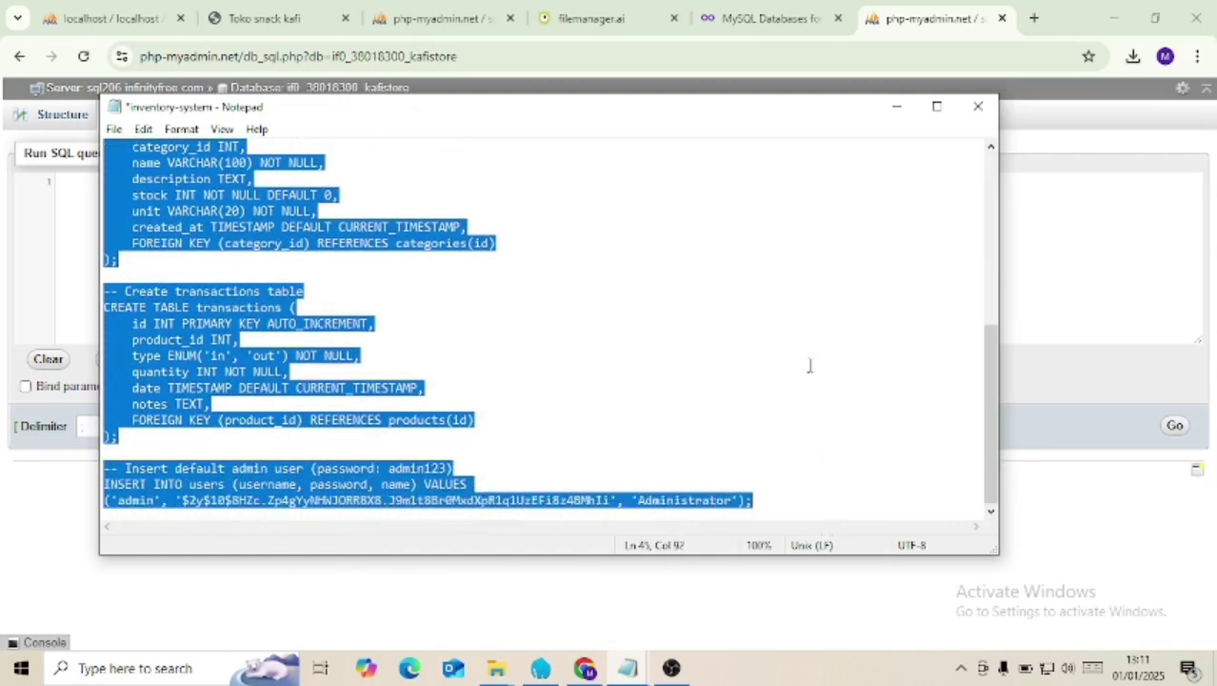
click(896, 108)
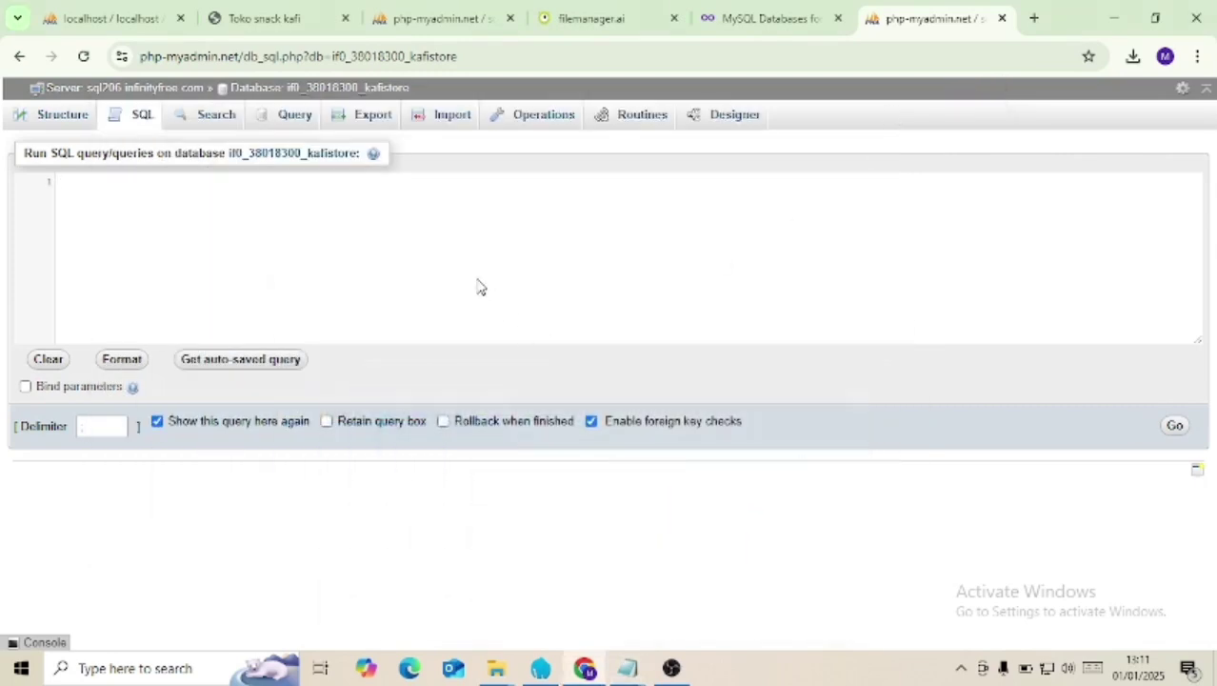
Step: Paste the copied table-creation script into the SQL query editor of the kafistore database and review it
key(ctrl+v)
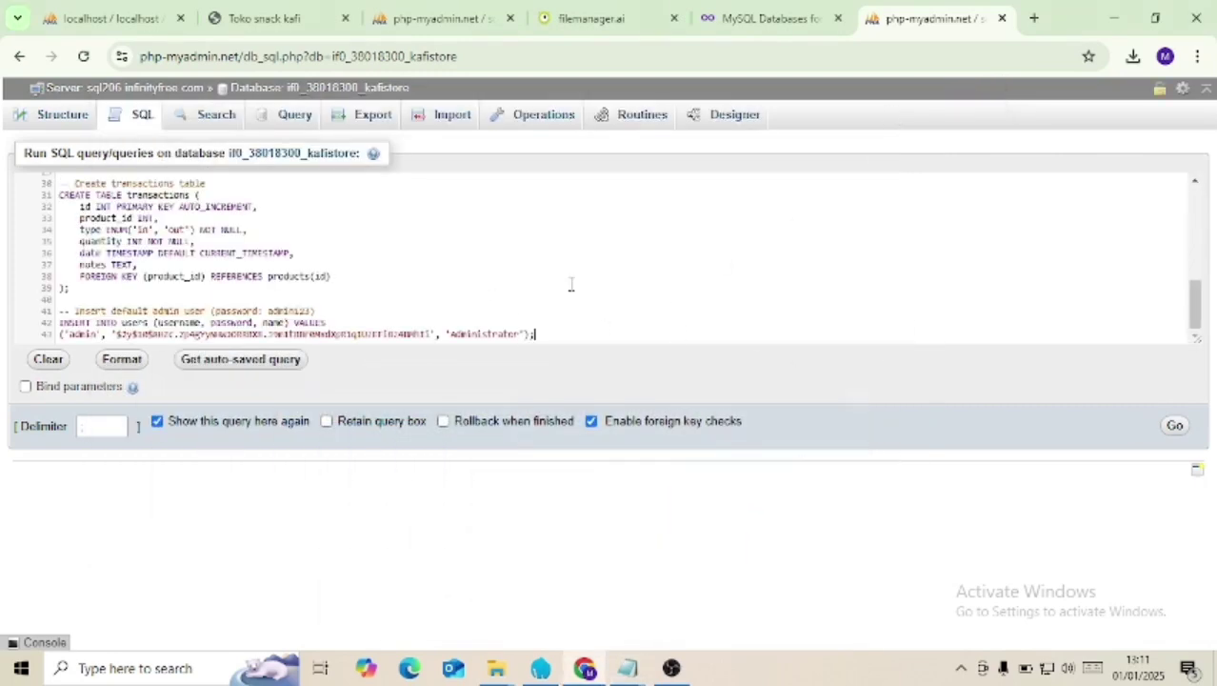
scroll(572, 284, up, 10)
scroll(572, 284, down, 4)
scroll(572, 284, up, 4)
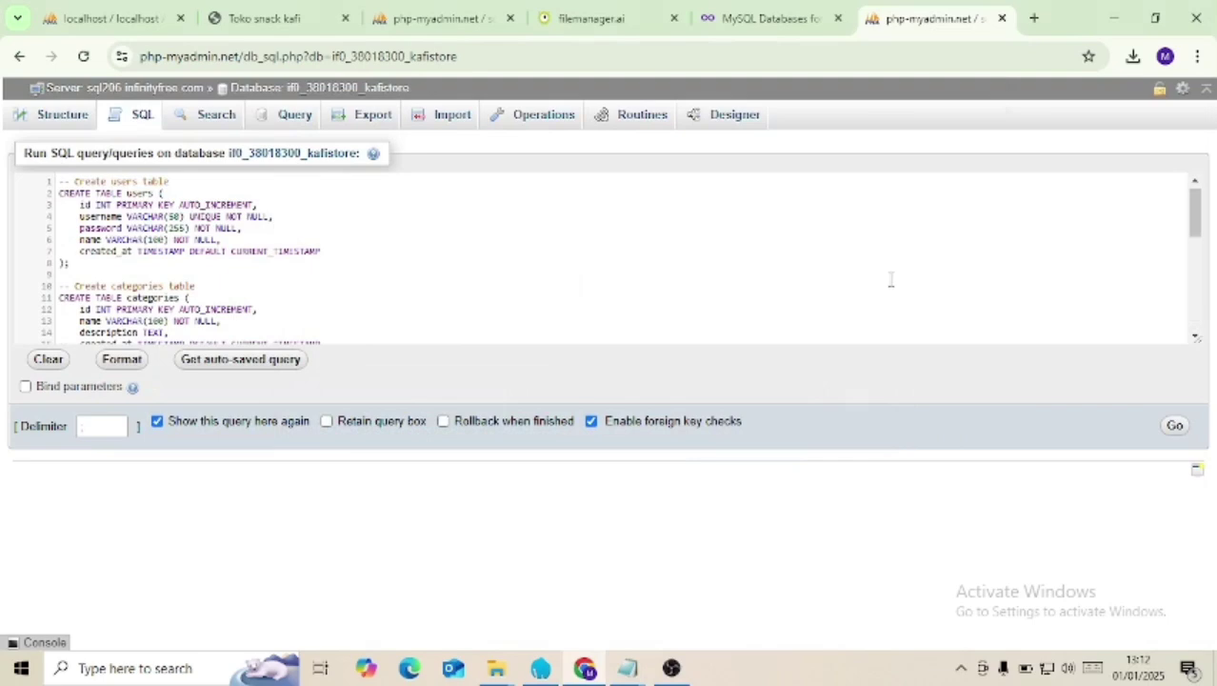
Step: Run the pasted table-creation script on the kafistore database and display the database's table structure
click(1177, 426)
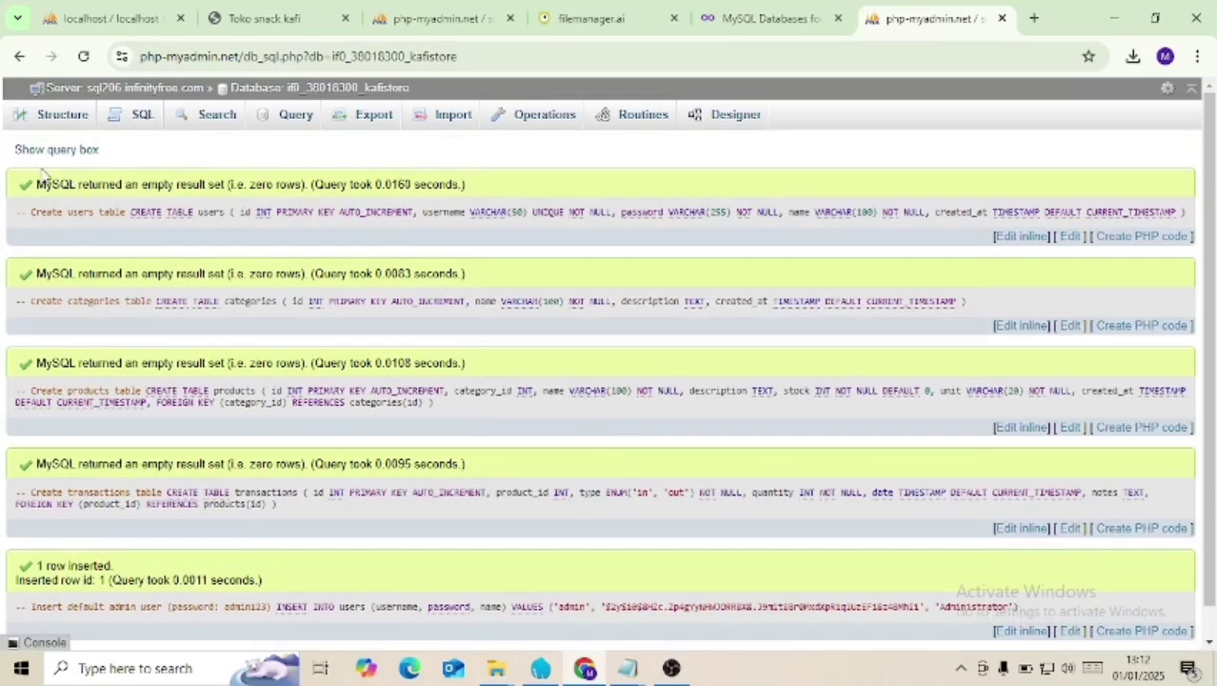
click(46, 118)
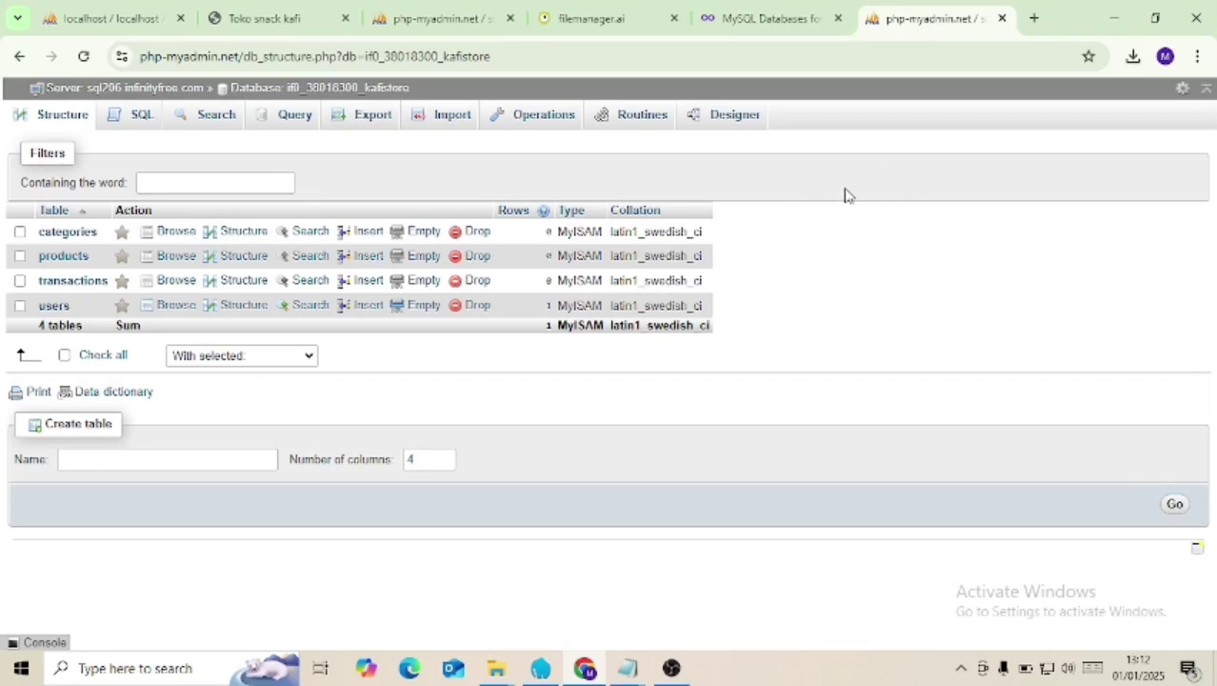
Step: Open the database.php file from the htdocs/config folder for editing in the hosting file manager
click(768, 21)
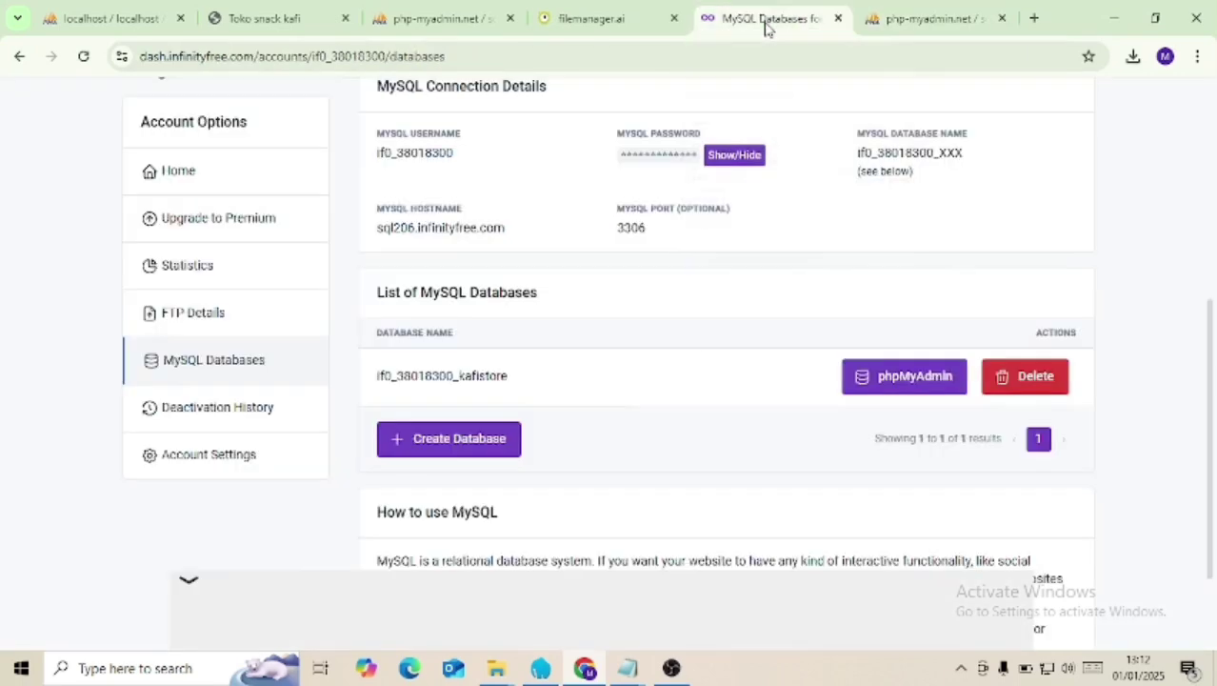
scroll(576, 229, up, 5)
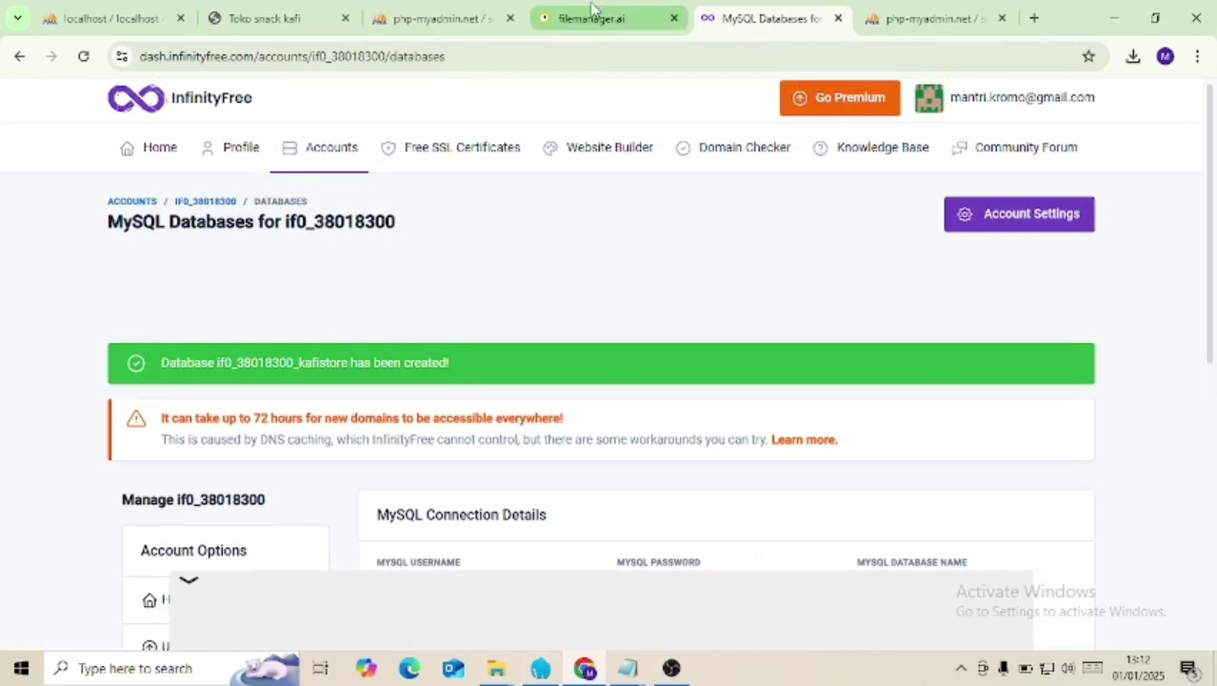
click(592, 15)
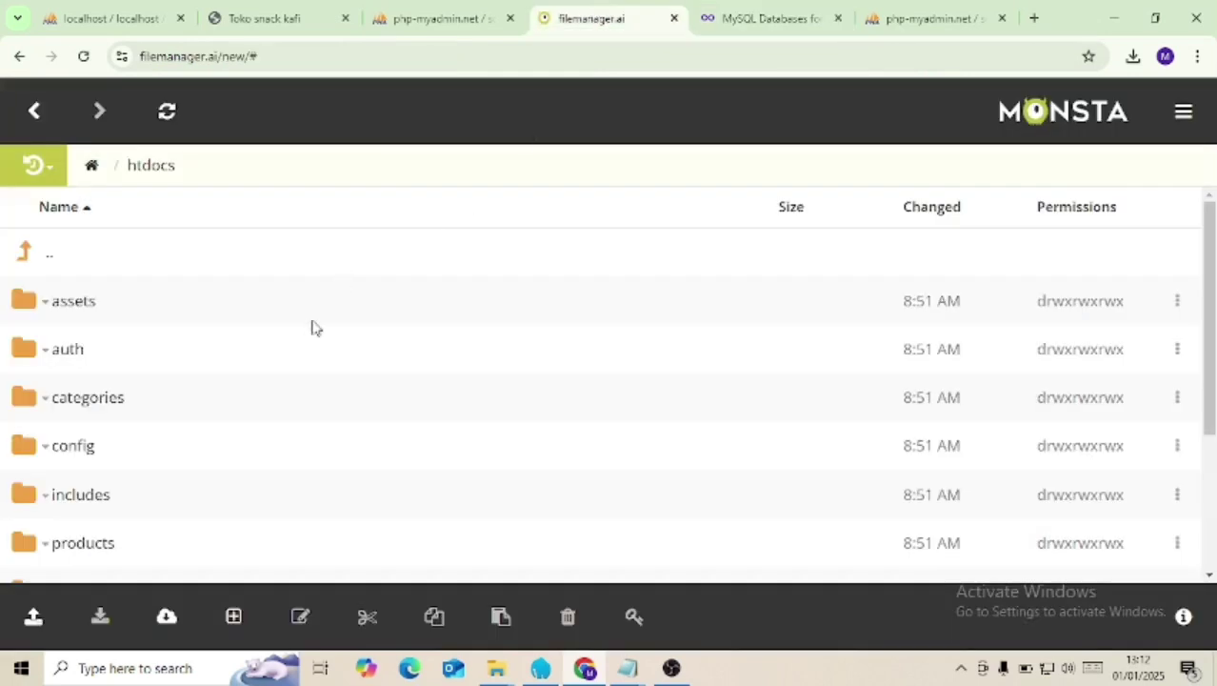
scroll(301, 345, down, 2)
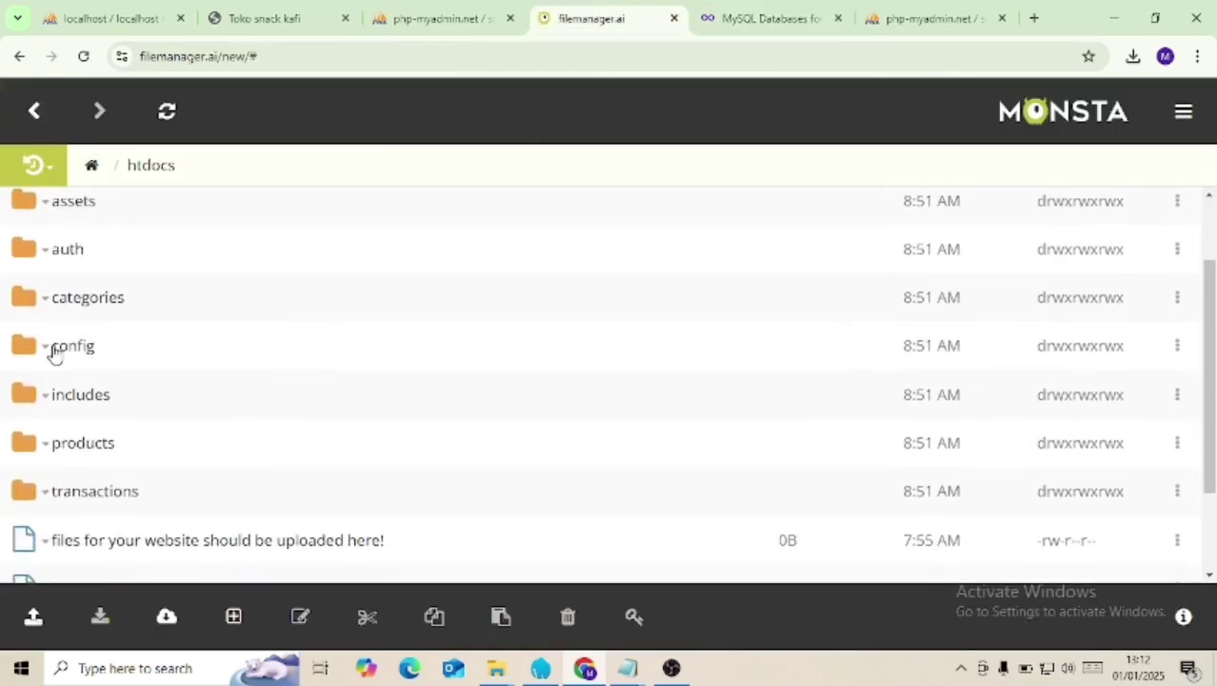
click(57, 349)
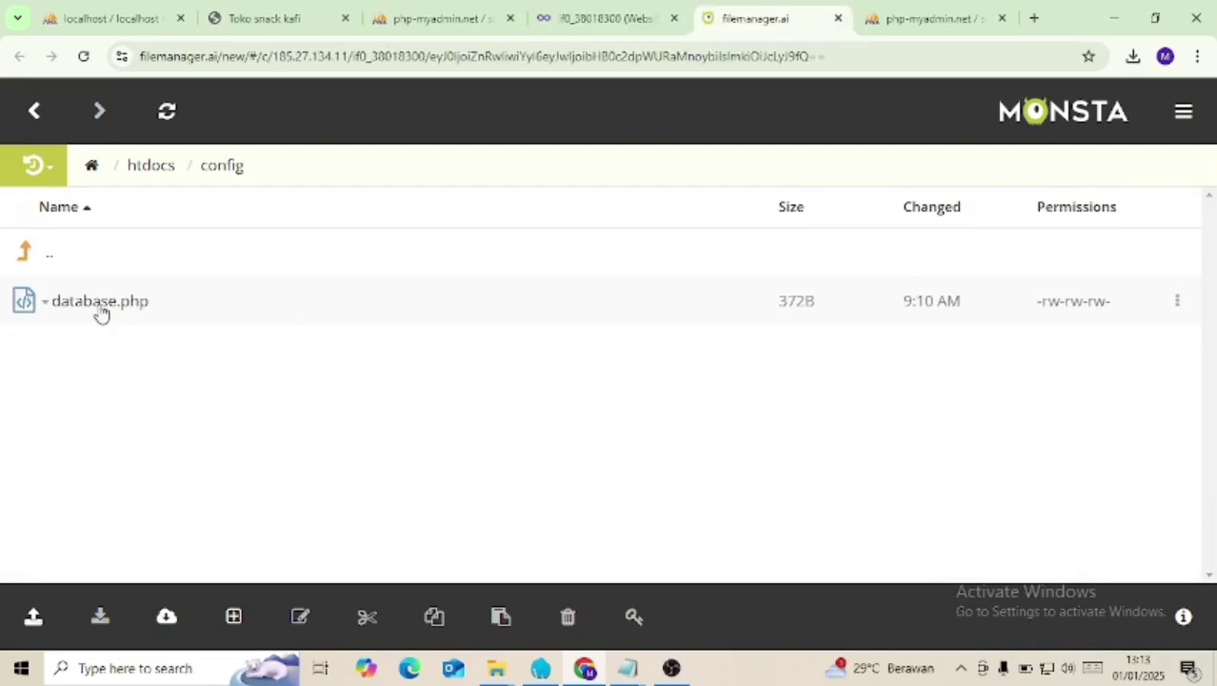
right_click(101, 313)
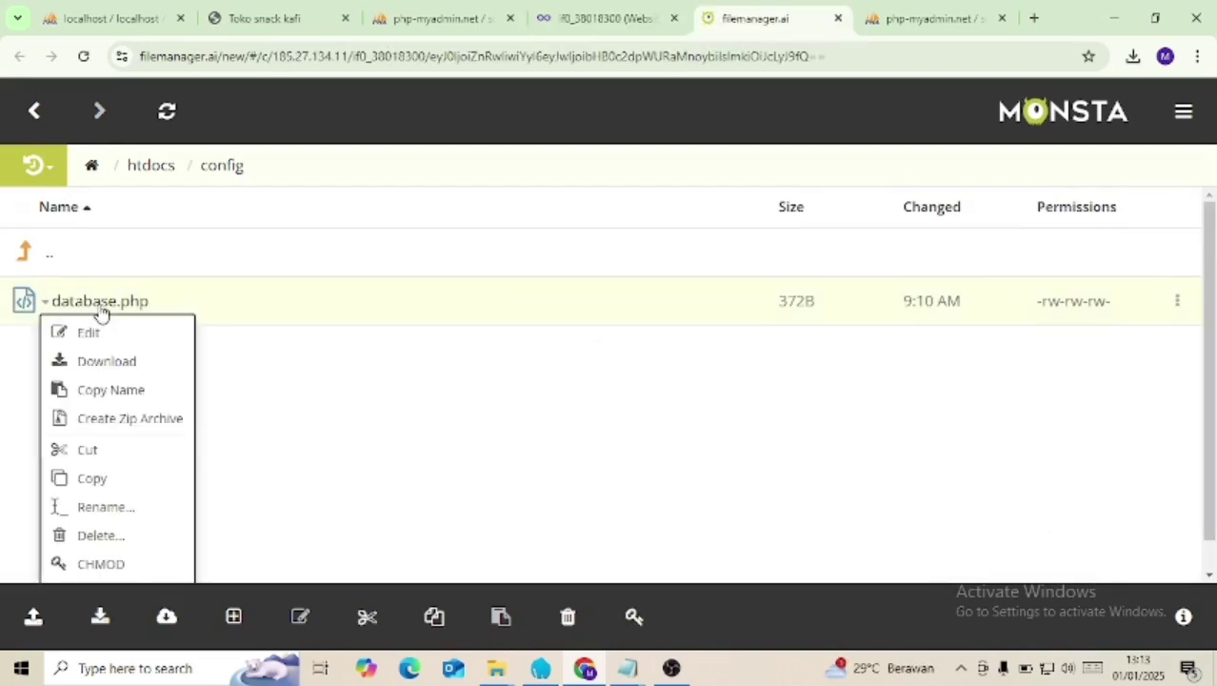
click(89, 336)
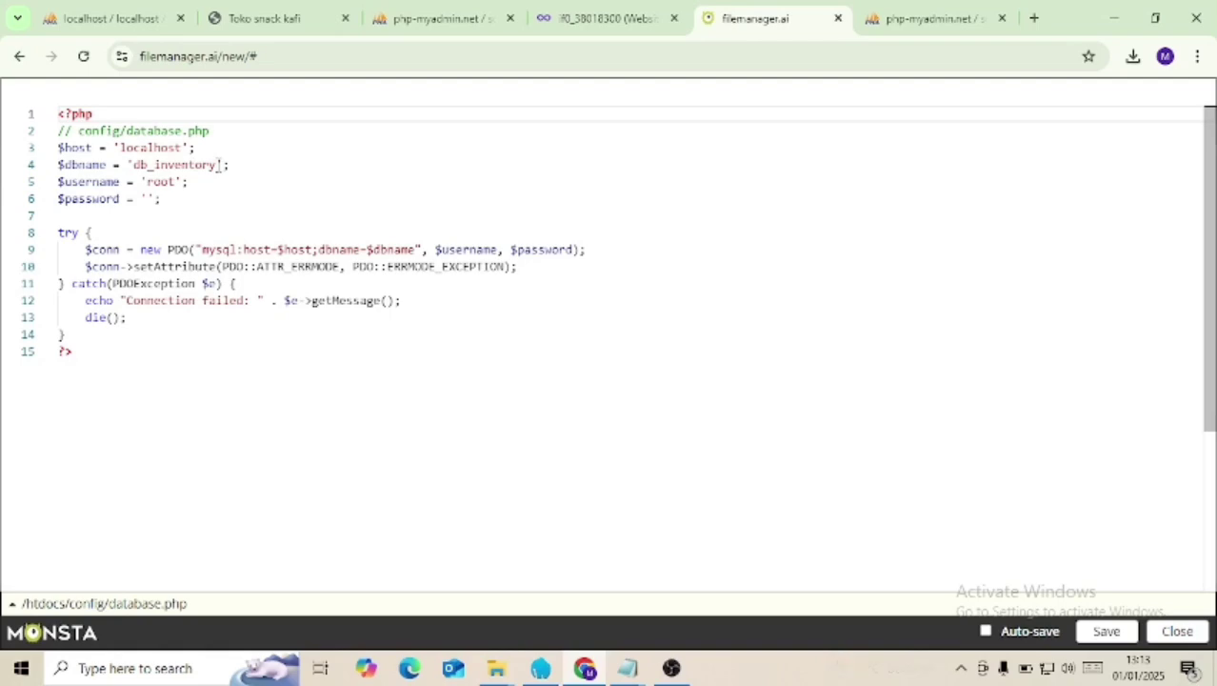
Step: Copy the full name of the kafistore database from the hosting account's list of MySQL databases
click(613, 22)
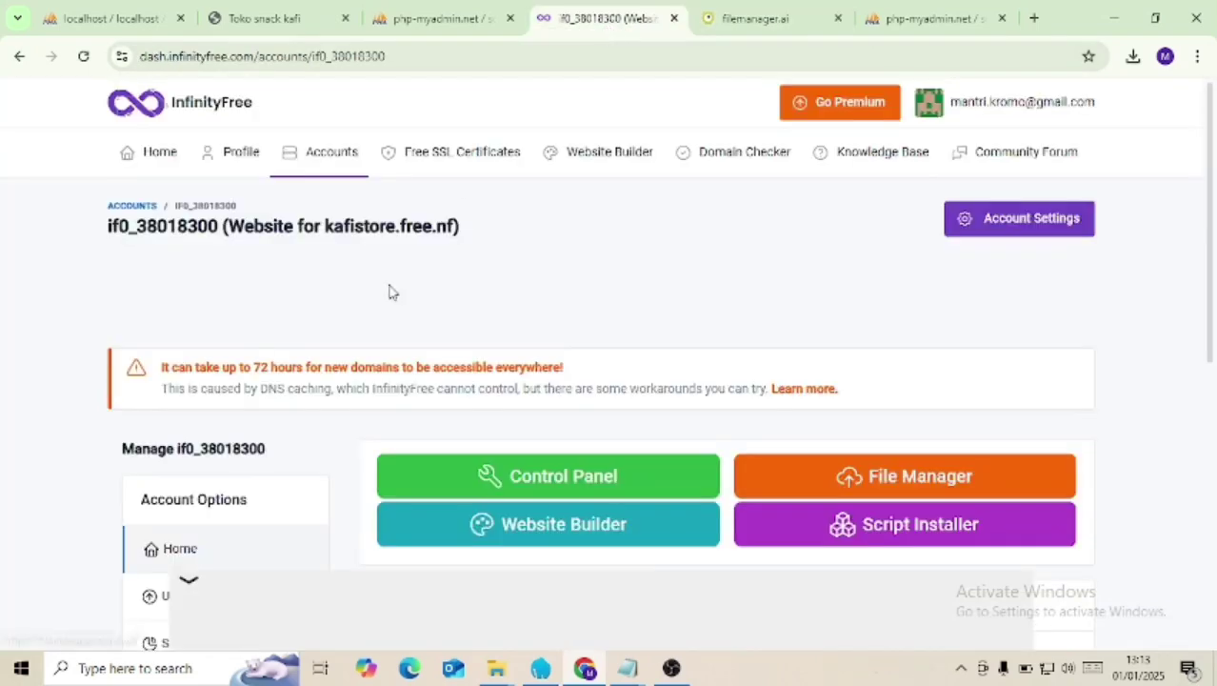
scroll(372, 313, down, 5)
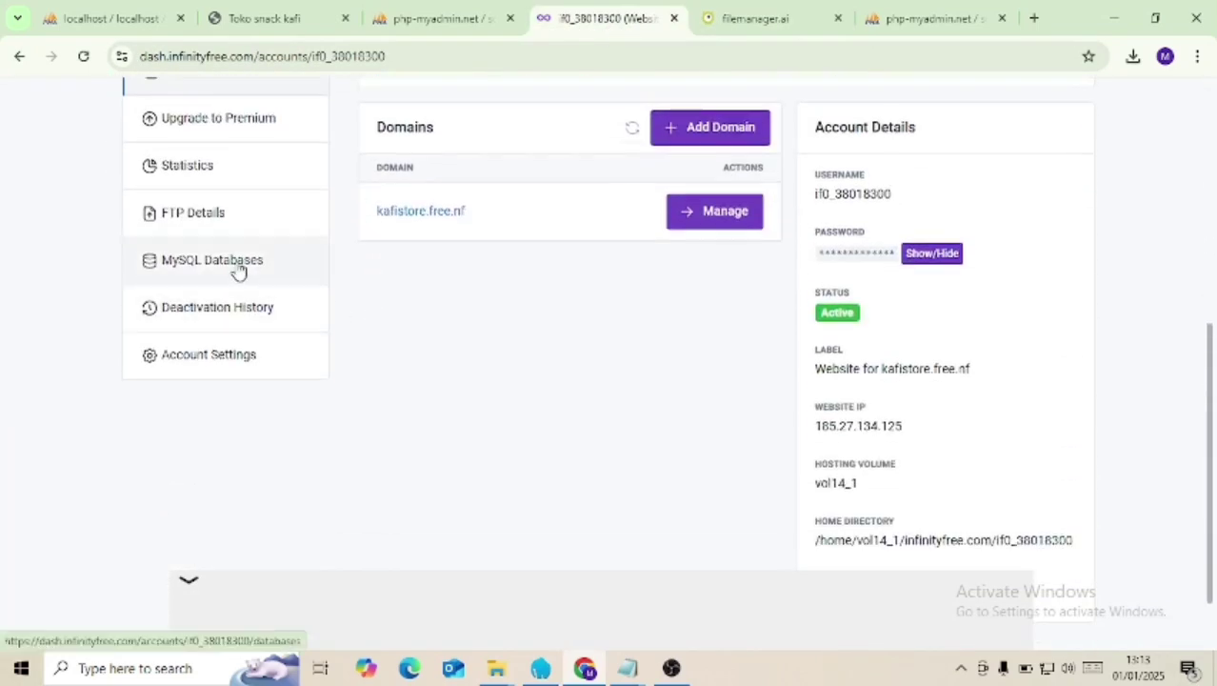
click(238, 265)
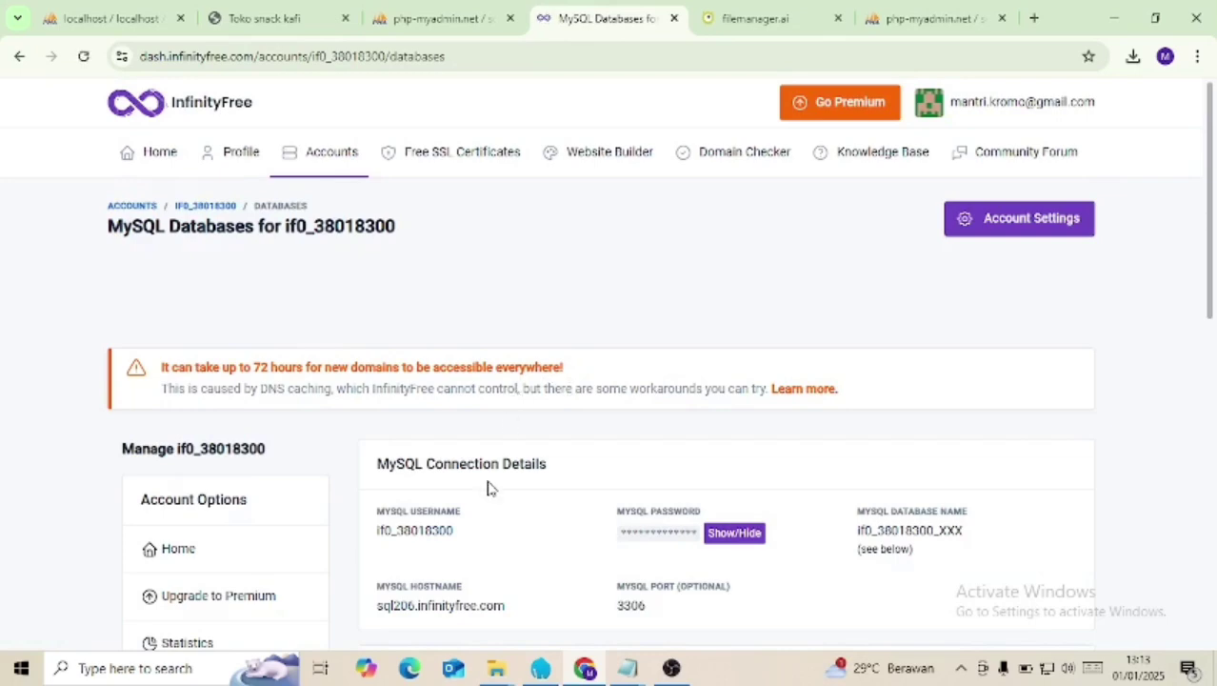
scroll(488, 488, down, 1)
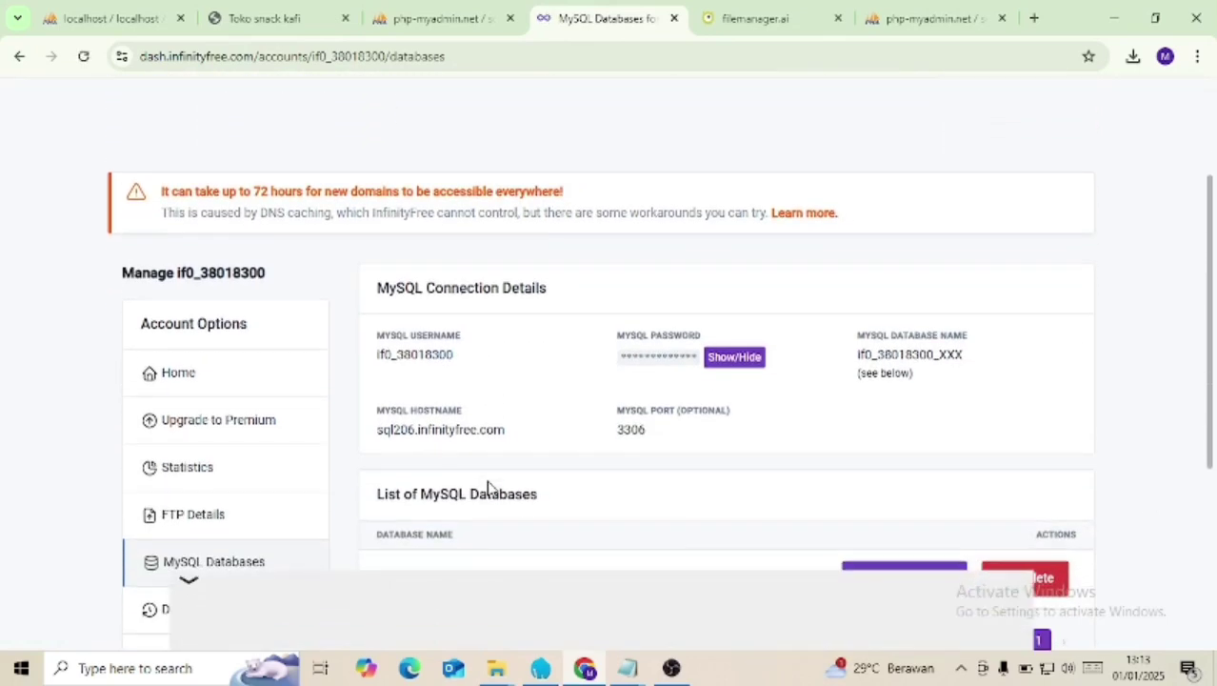
scroll(488, 488, down, 1)
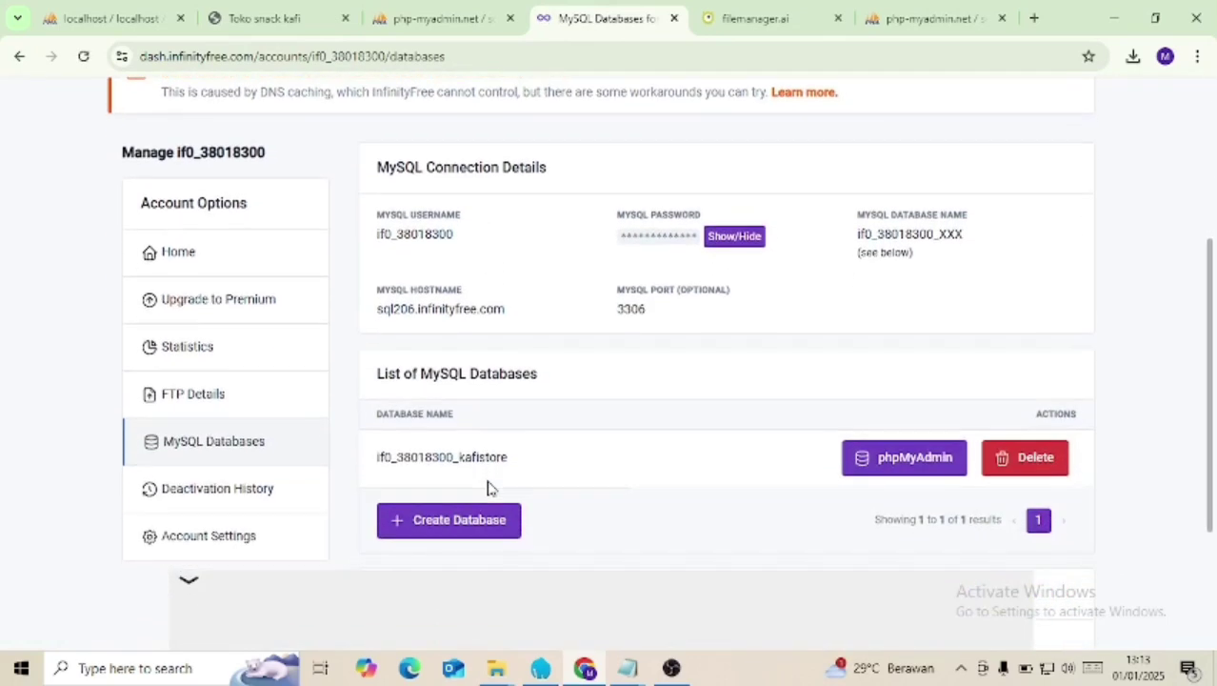
scroll(488, 487, up, 1)
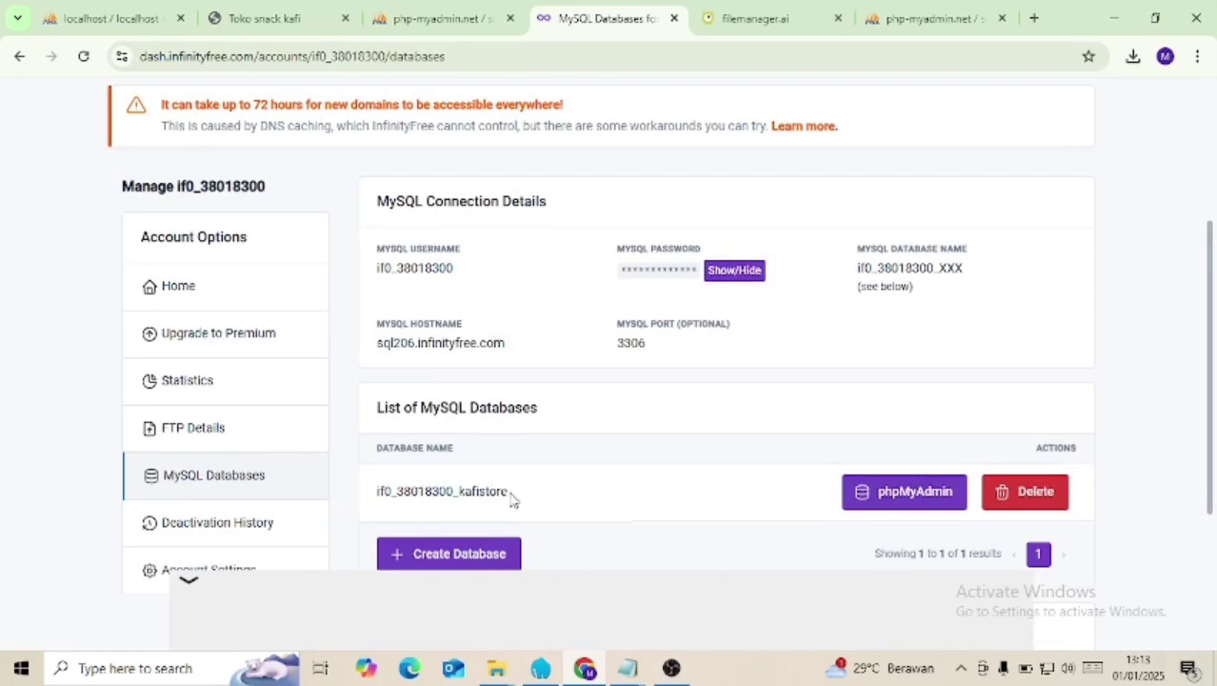
drag(512, 496, 374, 494)
key(ctrl+c)
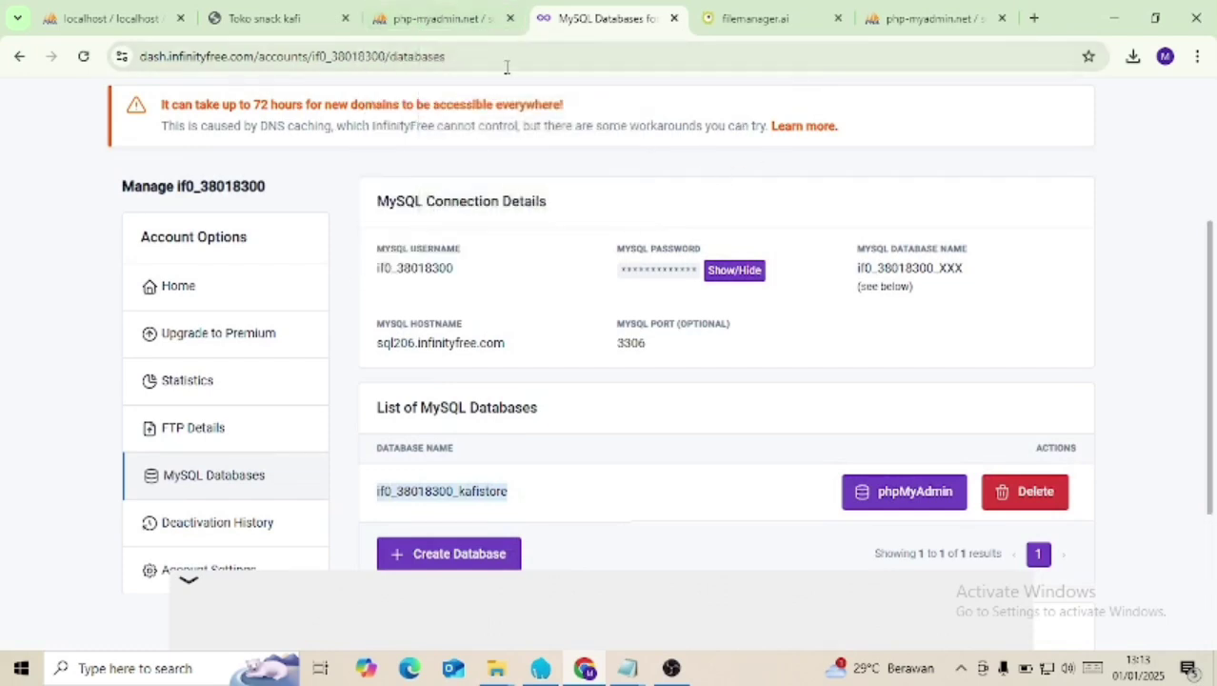
Step: Replace the $dbname value in database.php with the copied full name of the kafistore database
click(726, 23)
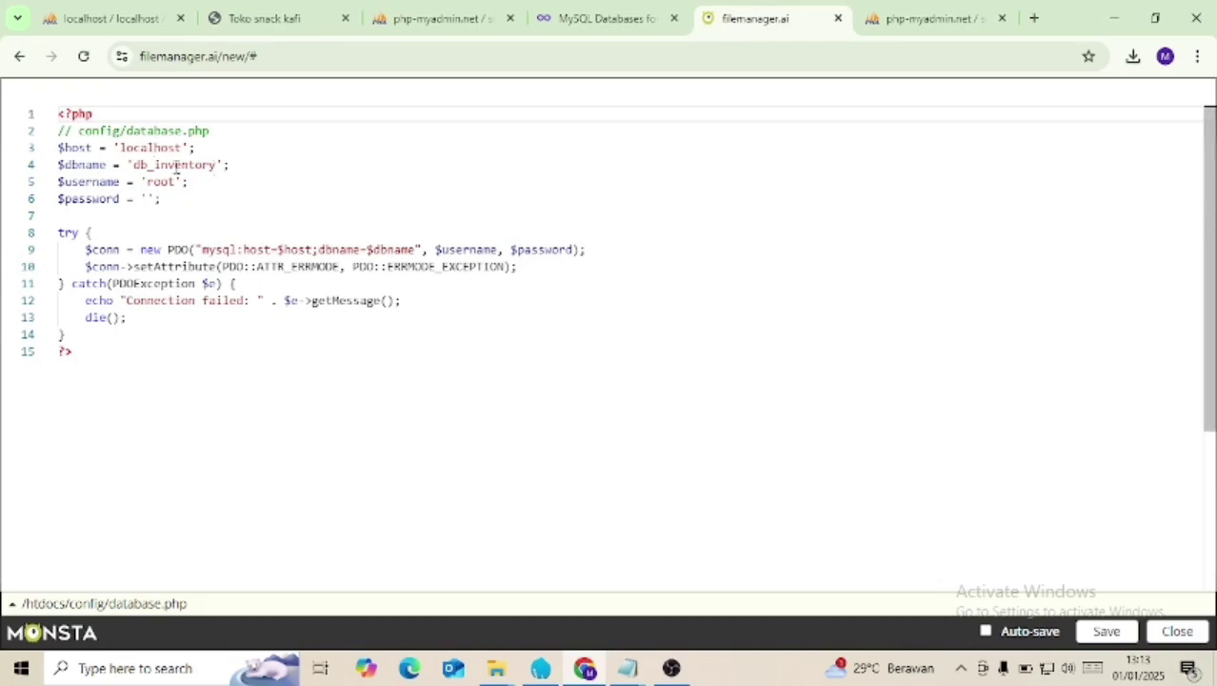
drag(217, 165, 134, 165)
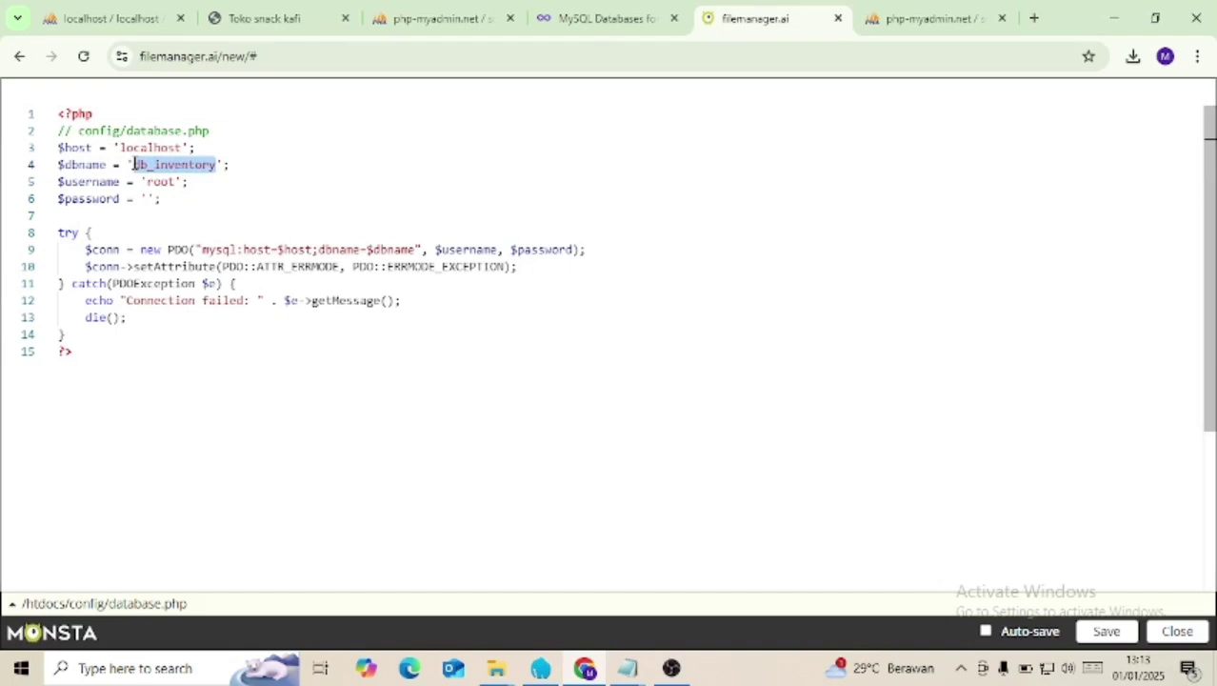
key(ctrl+v)
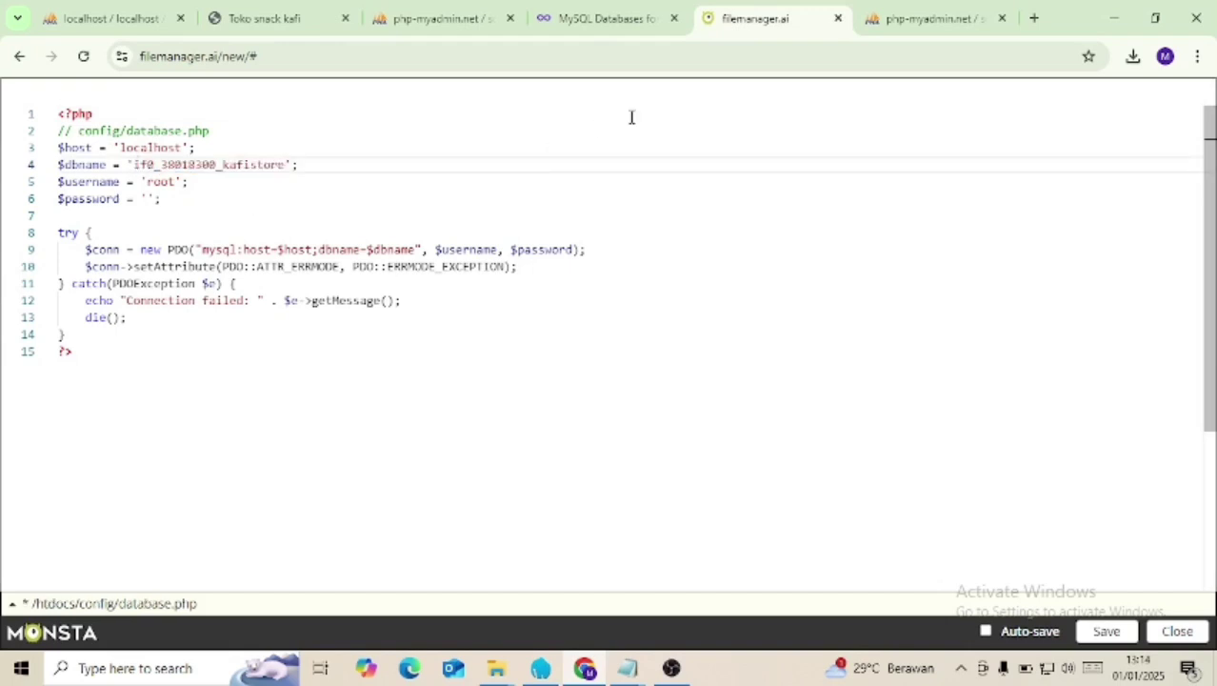
Step: Set $host in database.php to the MySQL hostname sql206.infinityfree.com from the connection details, and close the kafistore phpMyAdmin page
click(624, 18)
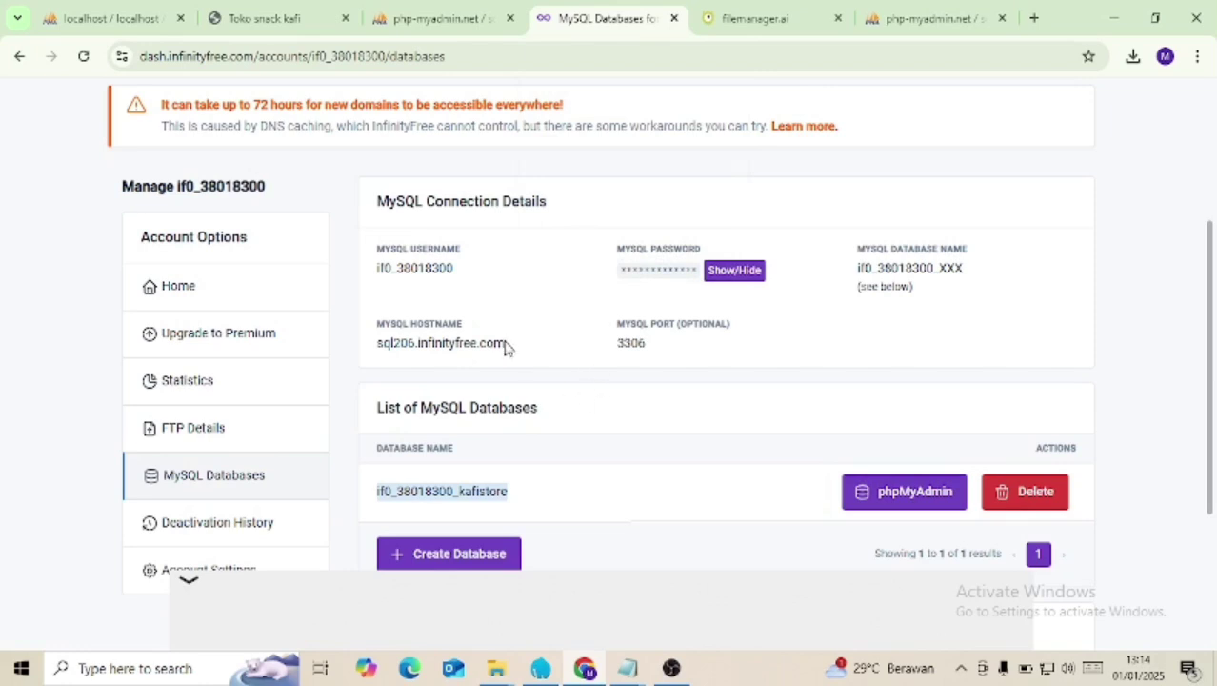
drag(507, 346, 381, 345)
key(ctrl+c)
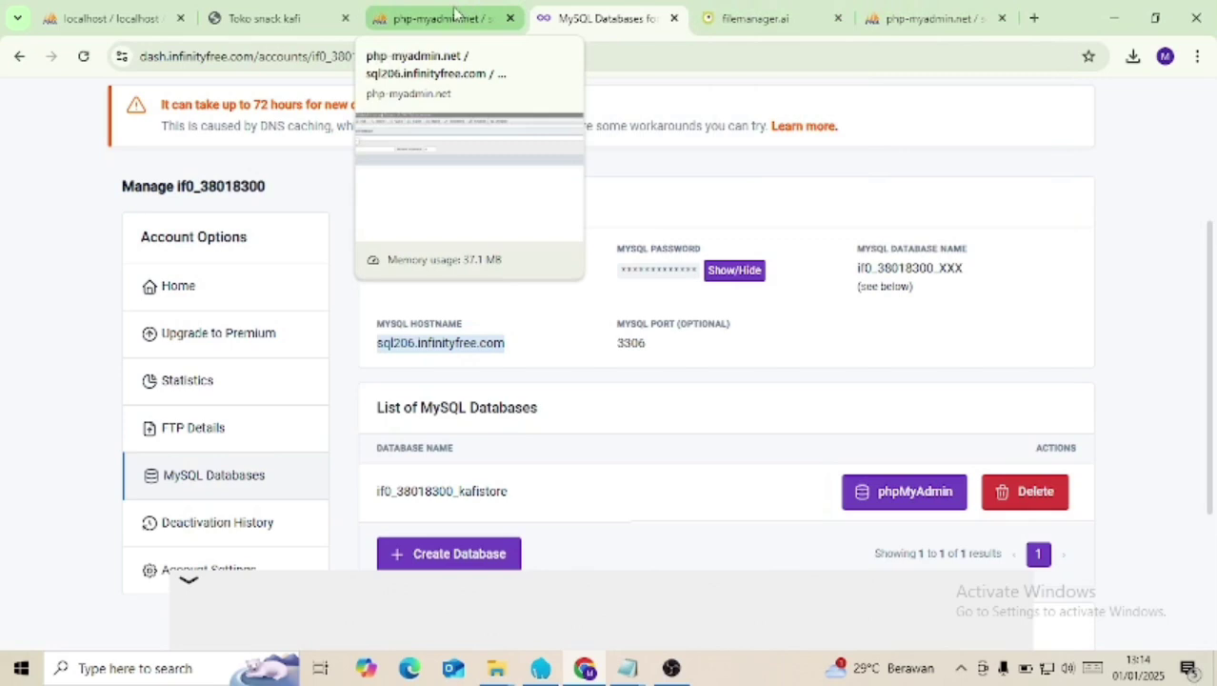
click(753, 18)
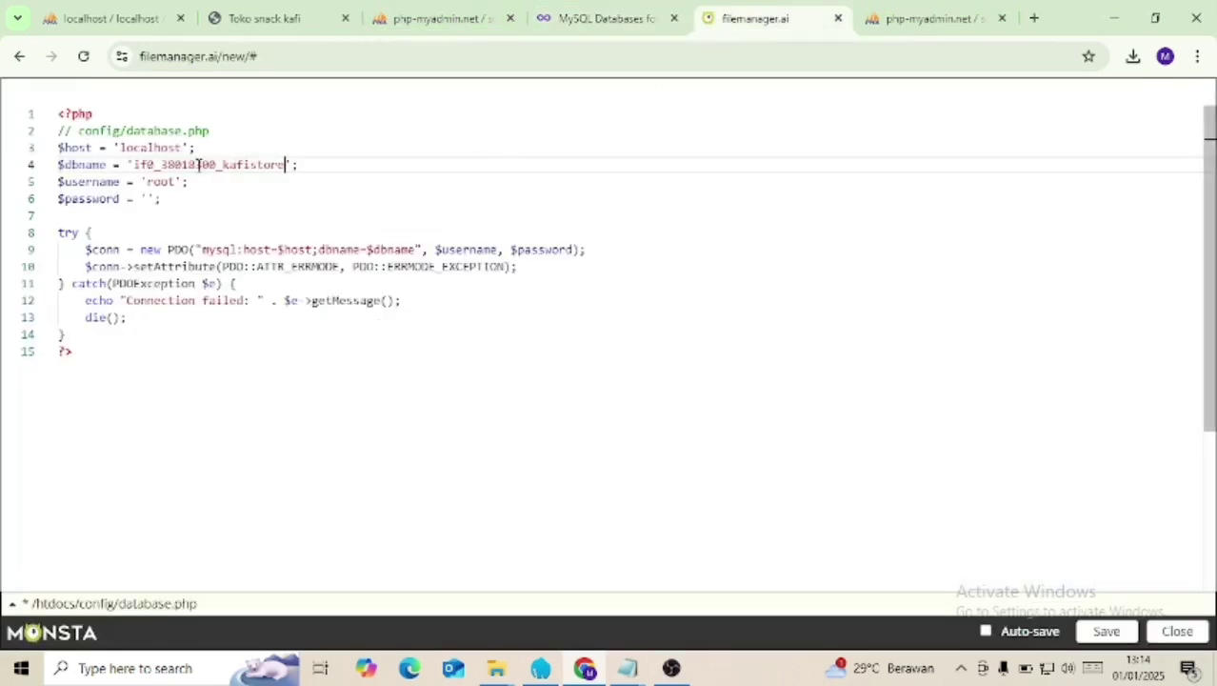
drag(182, 147, 127, 147)
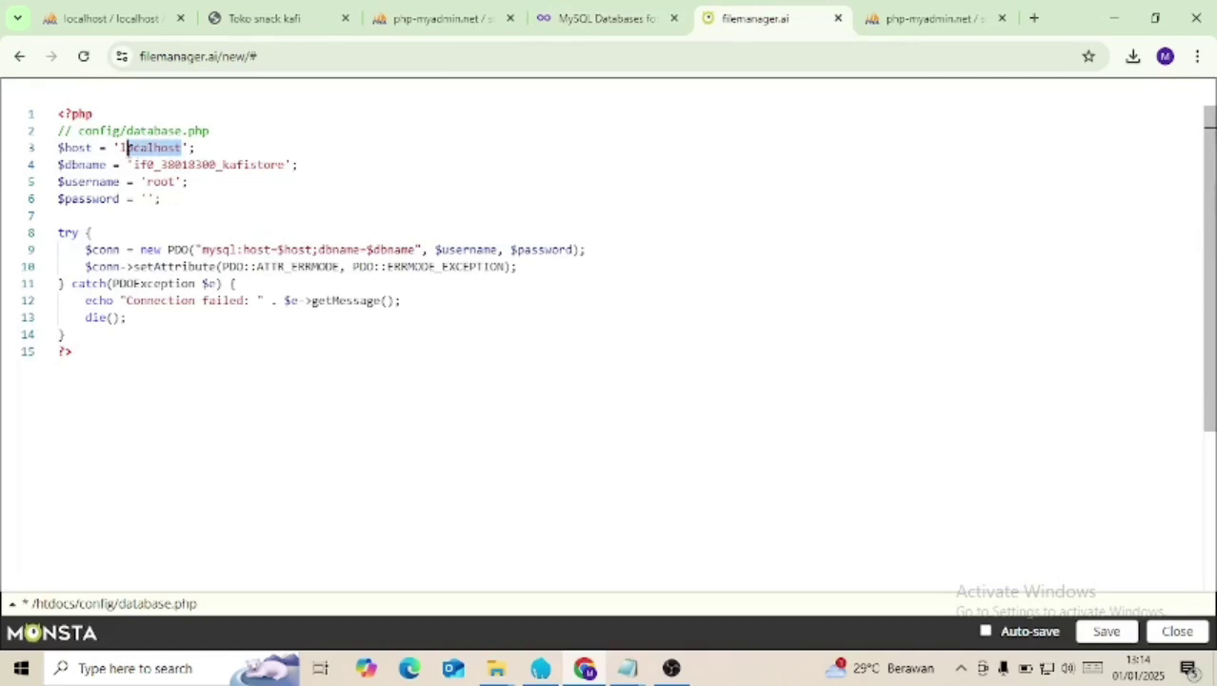
key(ctrl+v)
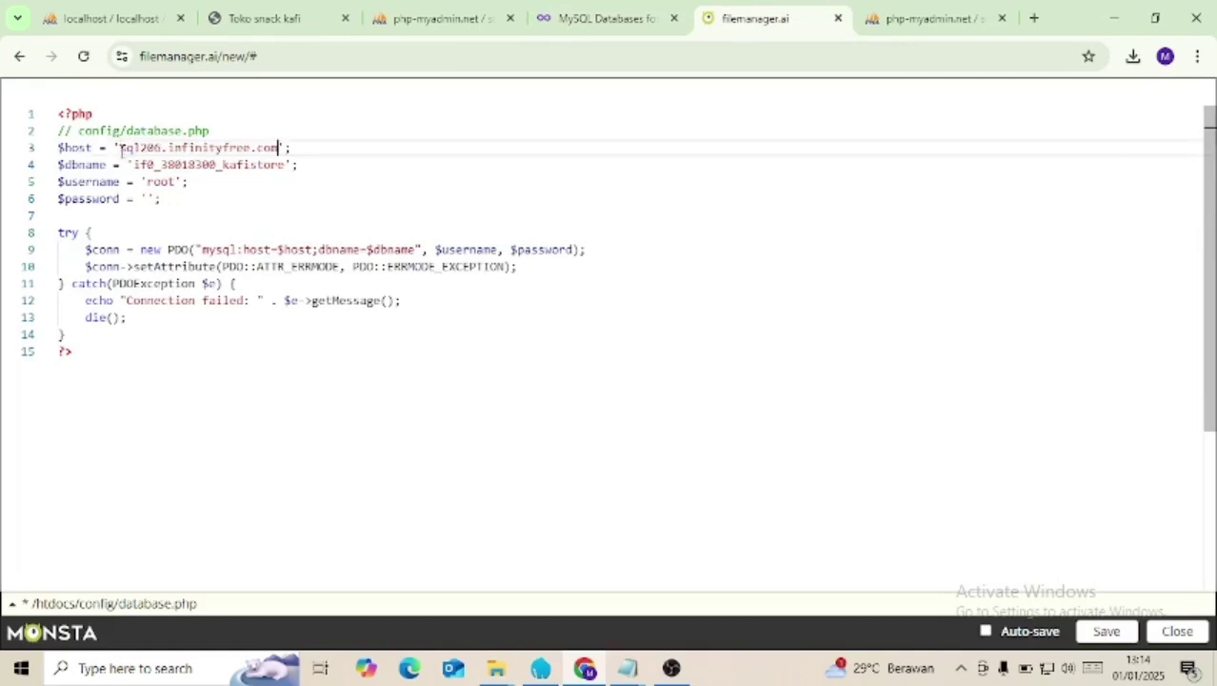
click(1003, 18)
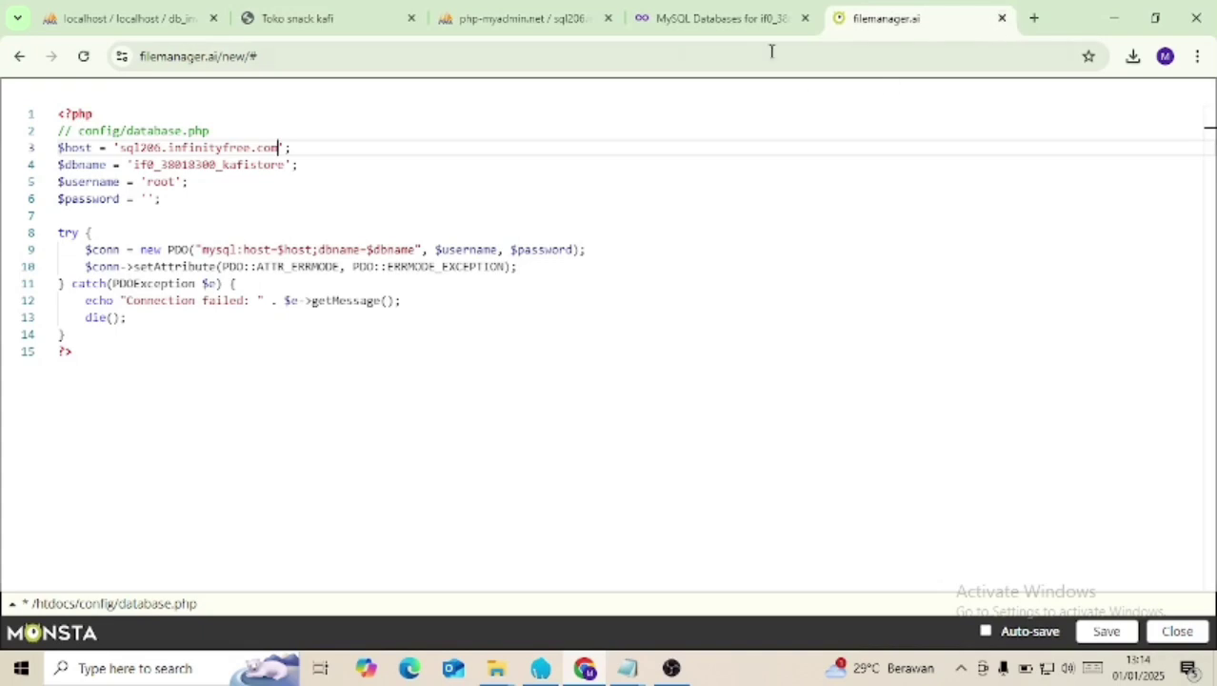
Step: Set $username in database.php to the MySQL username copied from the hosting account's connection details
click(715, 19)
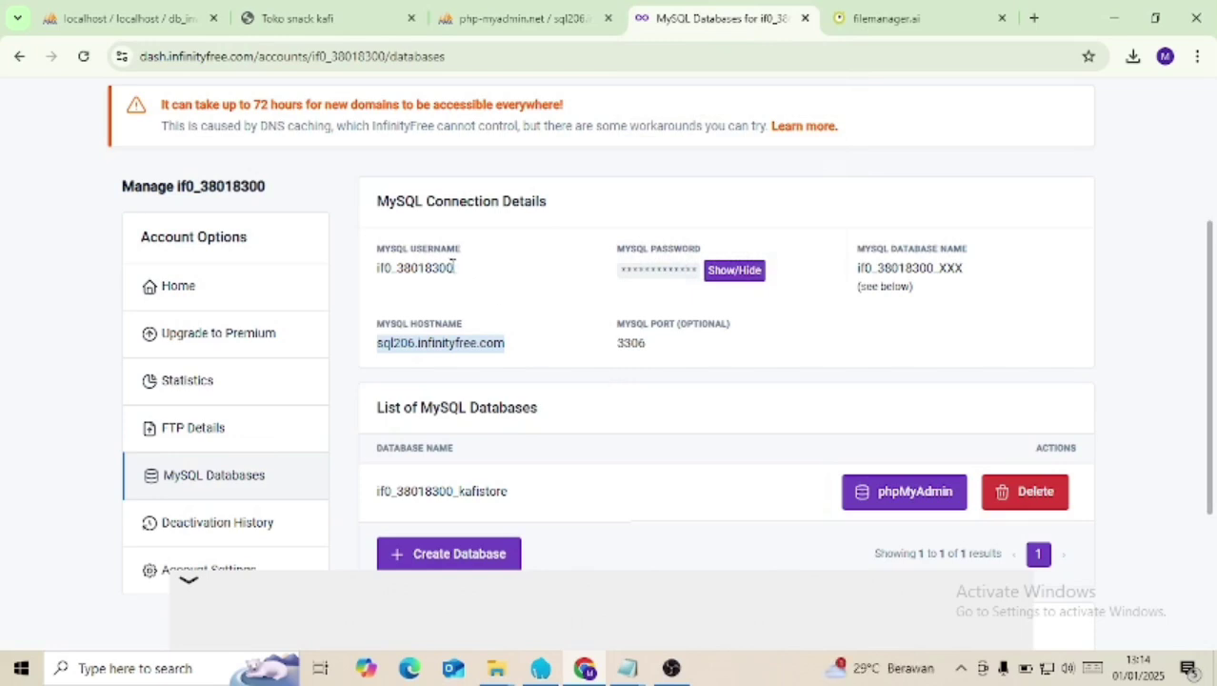
click(488, 17)
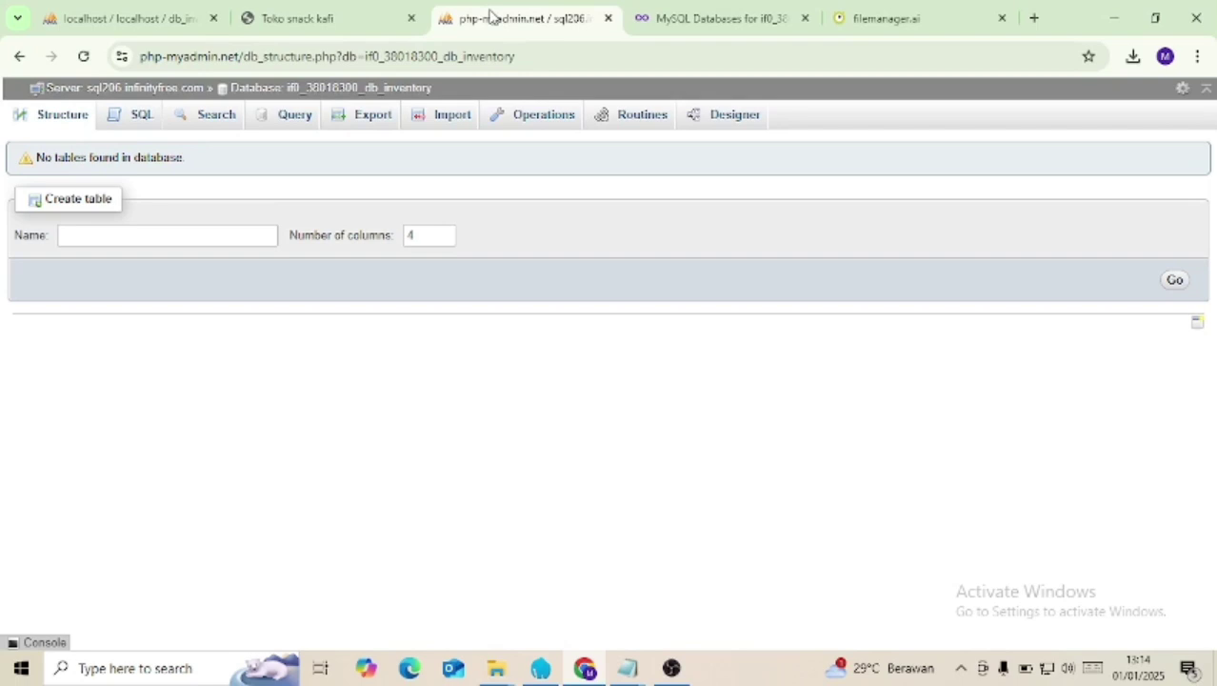
click(709, 12)
click(851, 21)
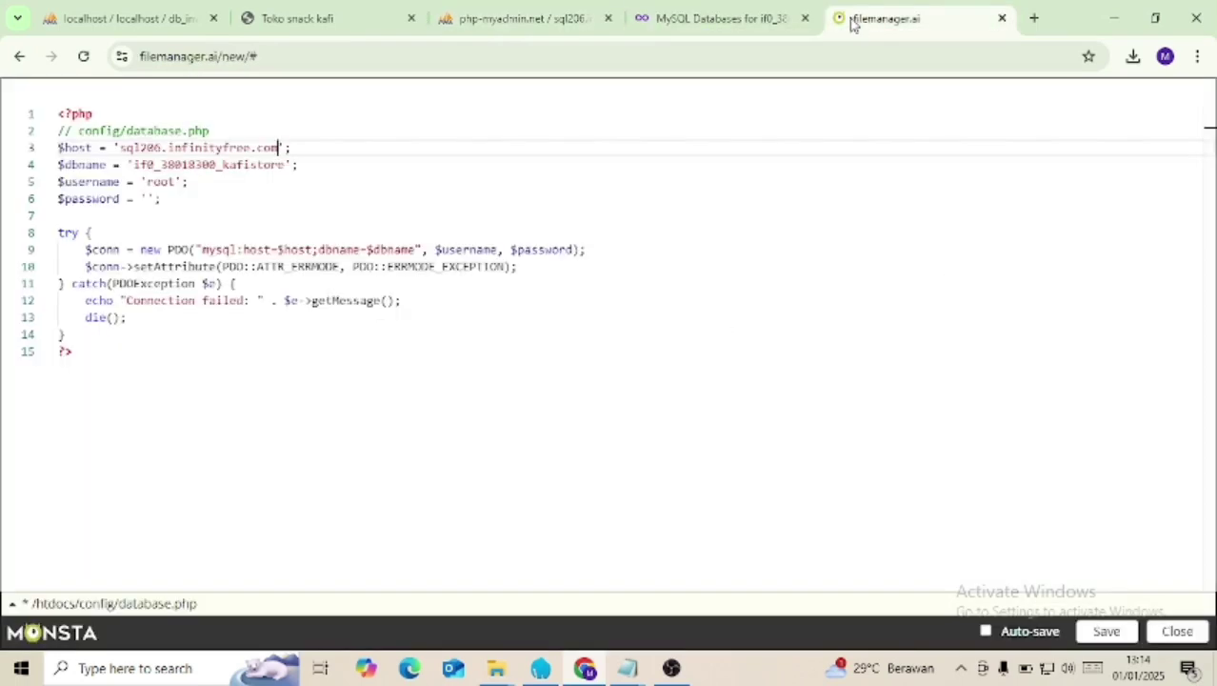
click(729, 17)
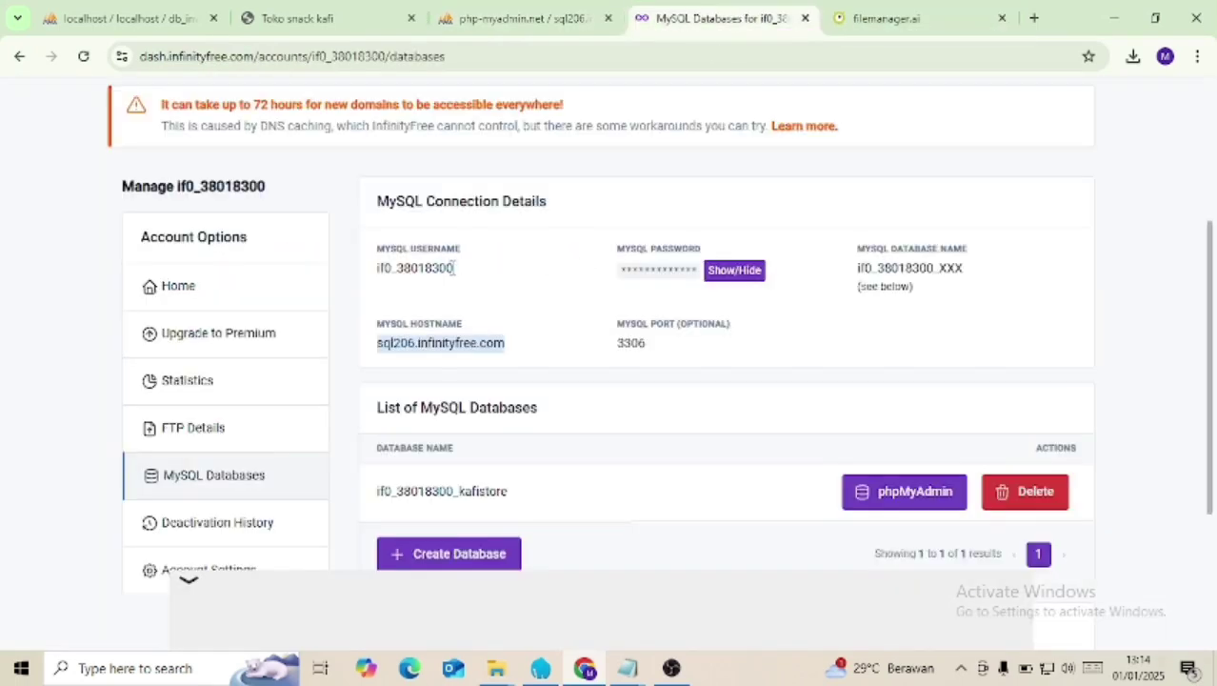
drag(454, 268, 367, 272)
key(ctrl+c)
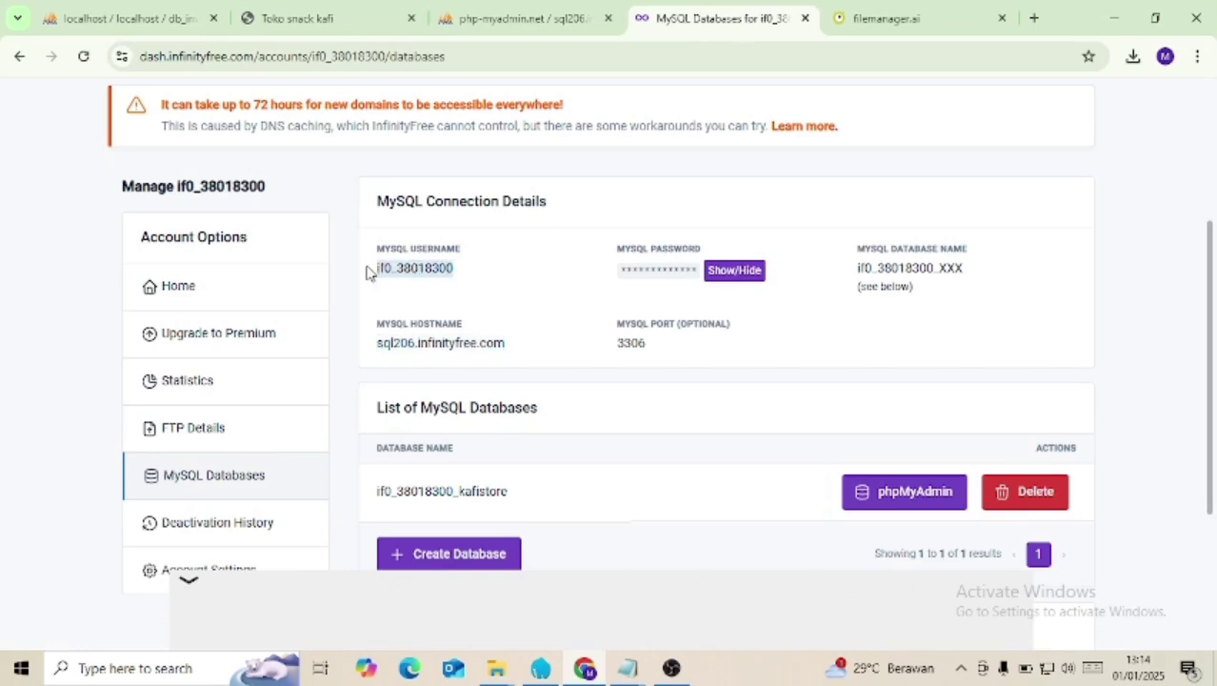
click(881, 18)
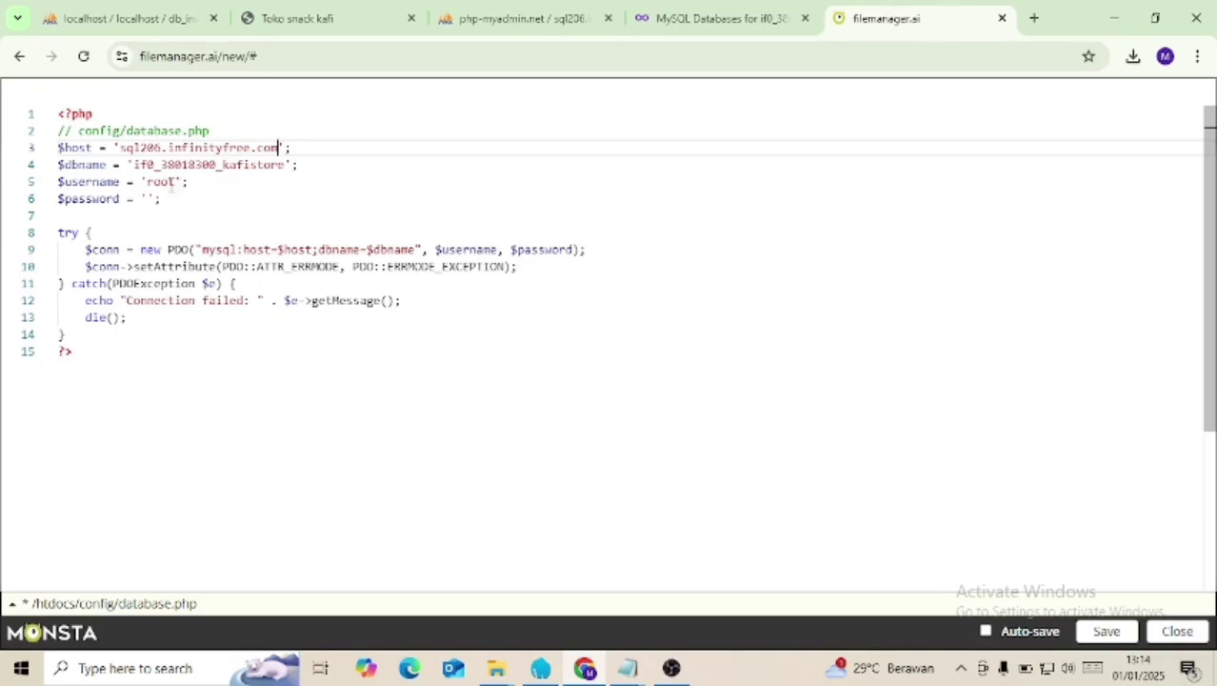
drag(176, 181, 147, 181)
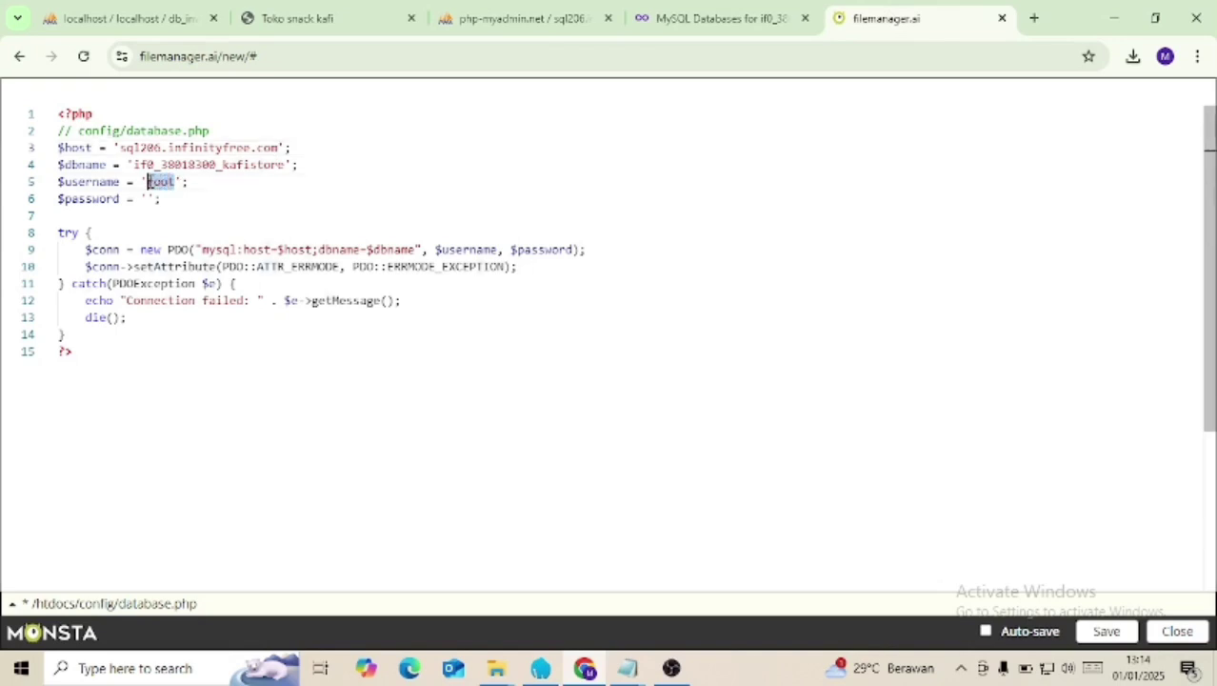
key(ctrl+v)
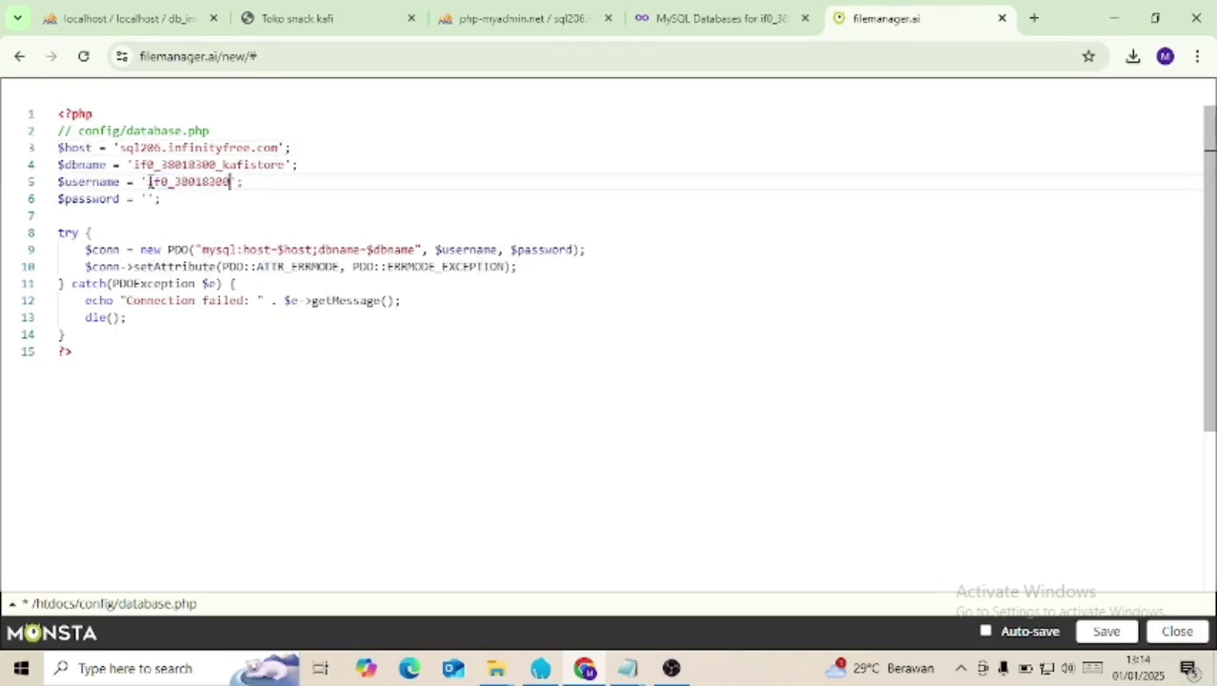
Step: Revisit the MySQL connection details and save the edited config/database.php file
click(721, 17)
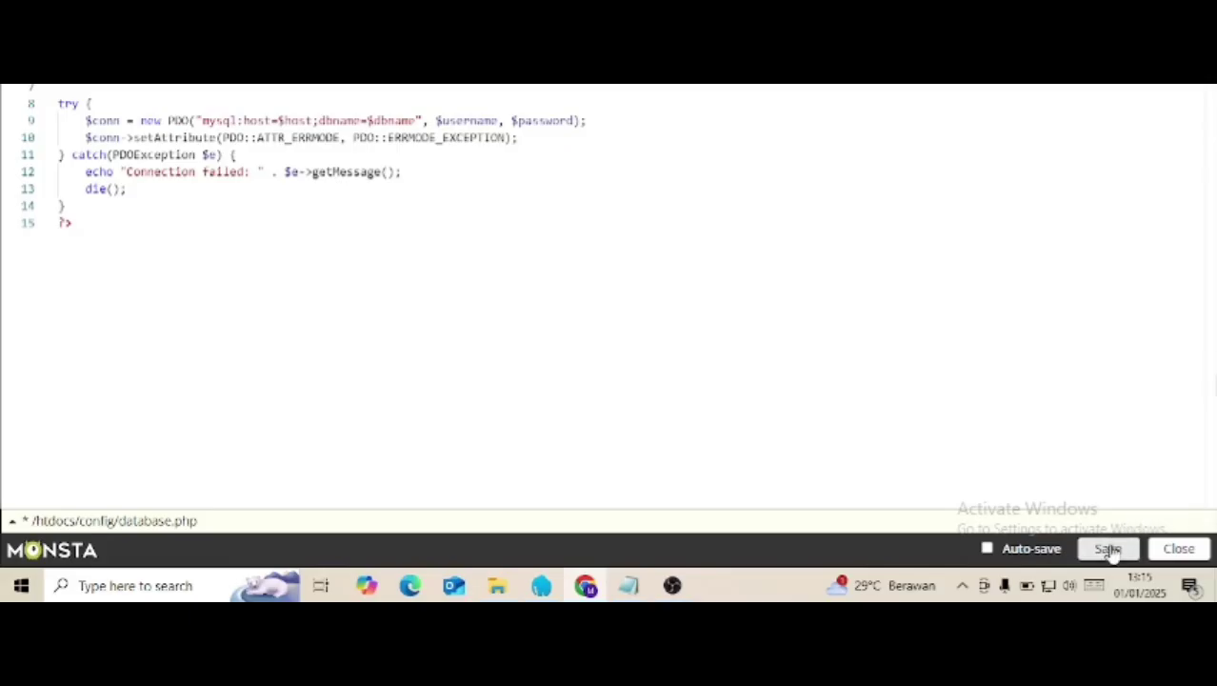
click(1112, 634)
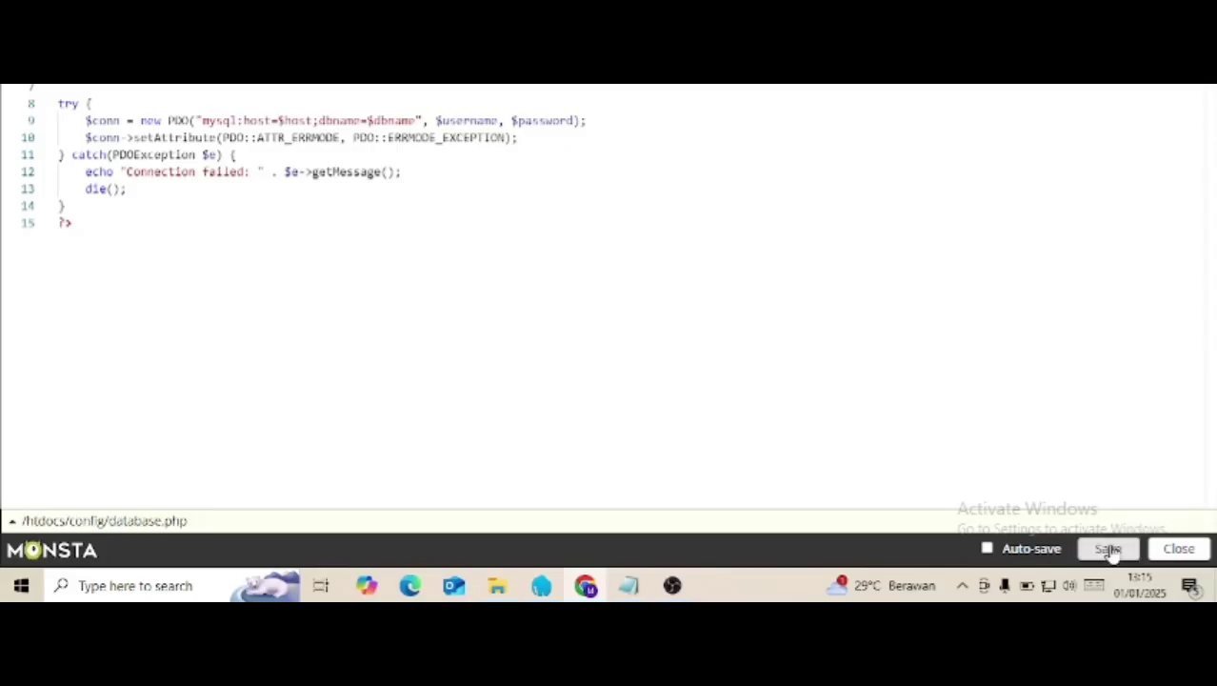
Step: Close the database.php editor and open the hosting account's copied domain, kafistore.free.nf, in a new browser tab
click(1175, 551)
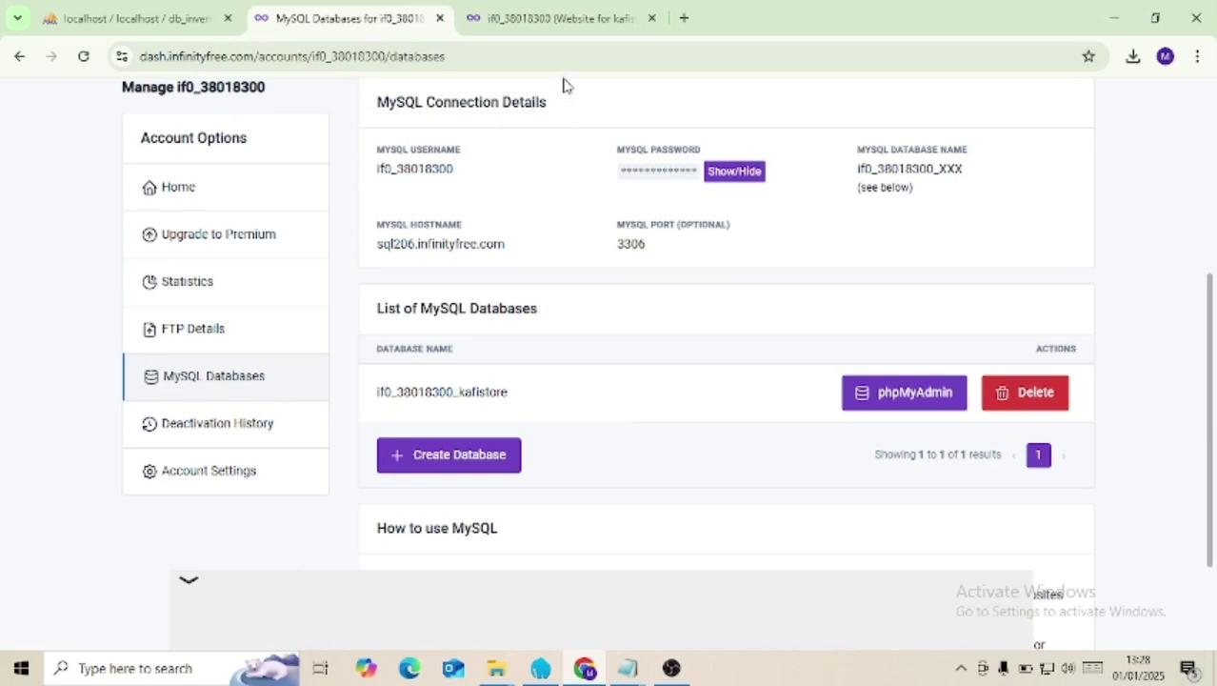
click(562, 17)
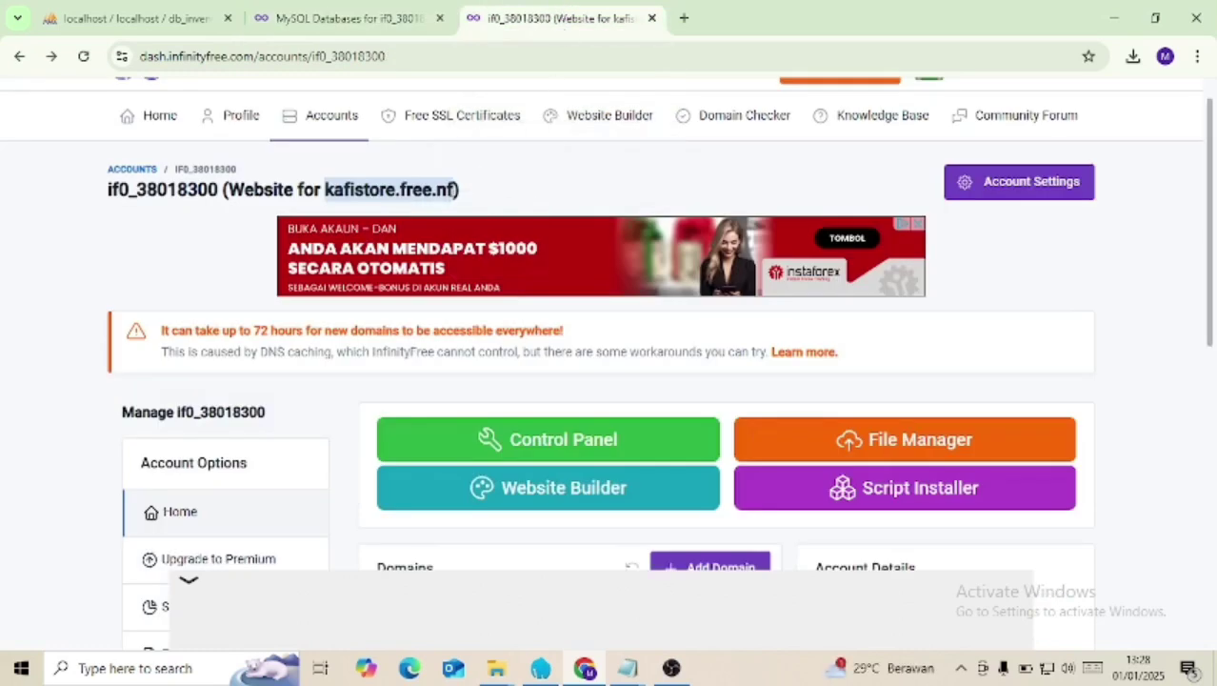
click(460, 190)
drag(461, 189, 327, 189)
key(ctrl+c)
click(684, 17)
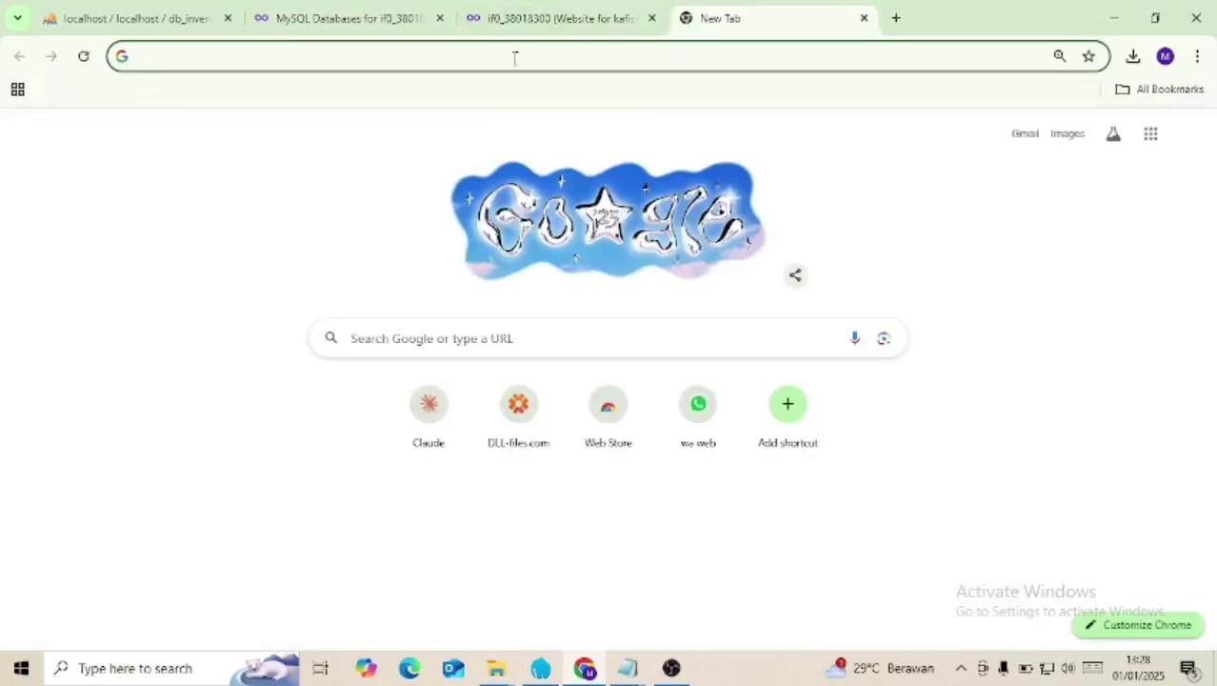
click(514, 56)
key(ctrl+v)
key(Return)
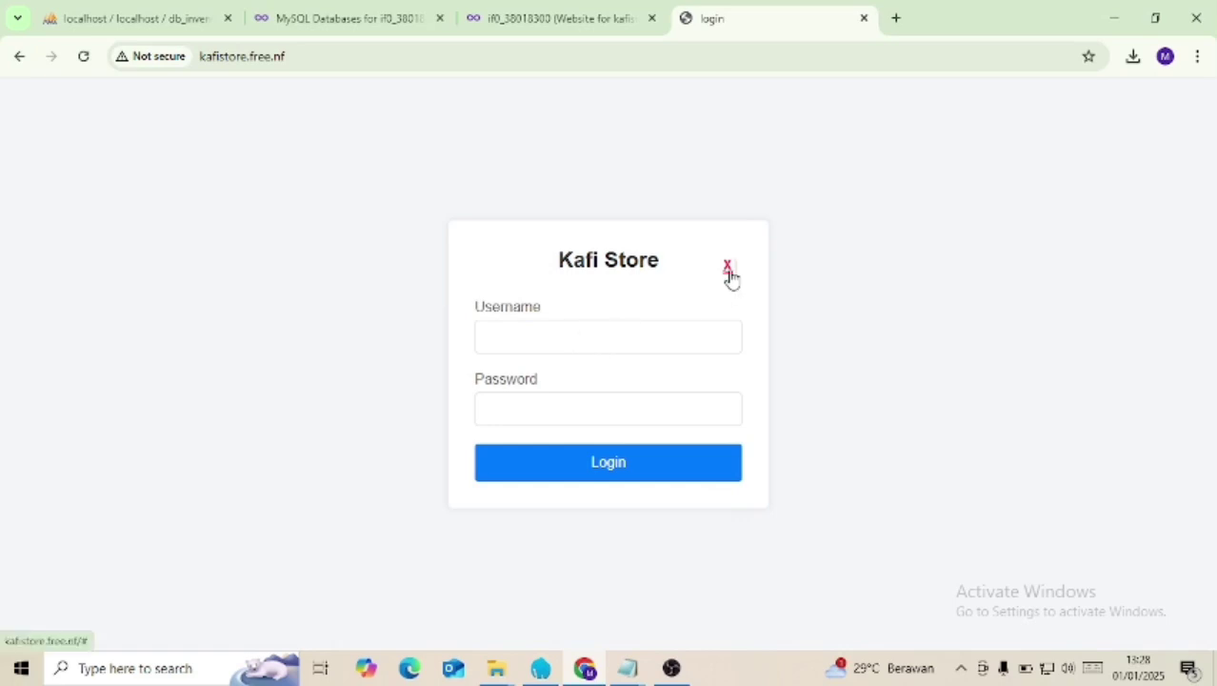
Step: Log in to Kafi Store with the username admin and the account password, and dismiss the browser's password alert
click(728, 275)
click(566, 332)
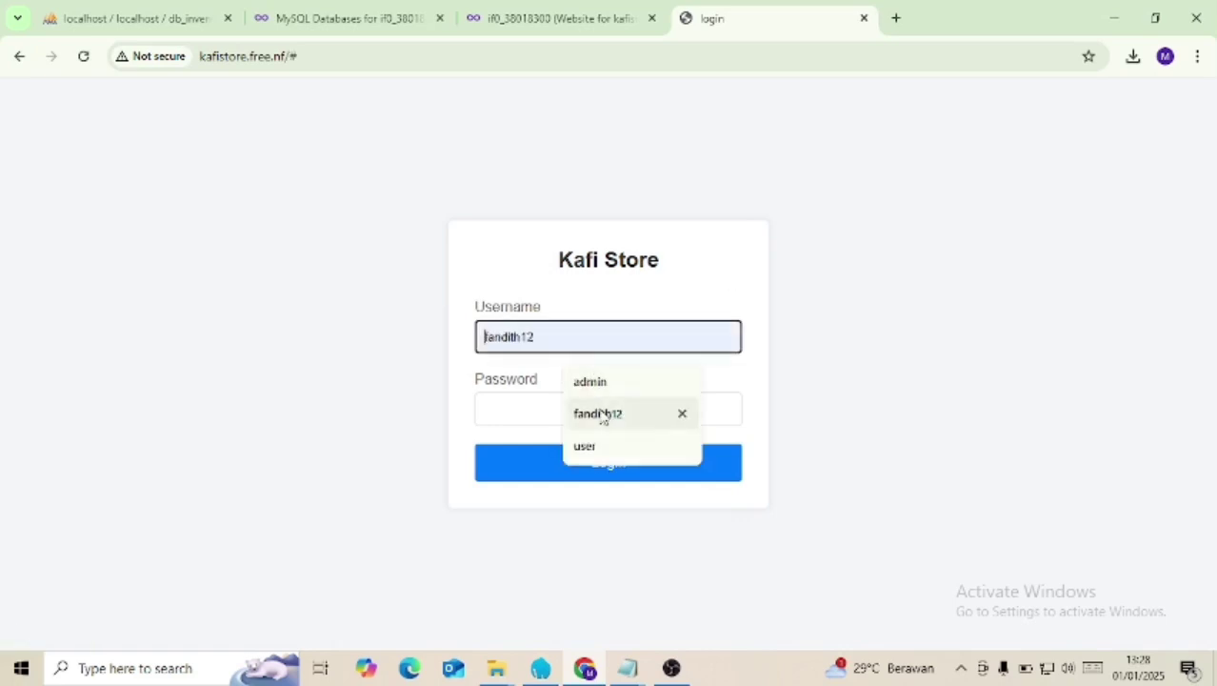
click(599, 382)
click(562, 402)
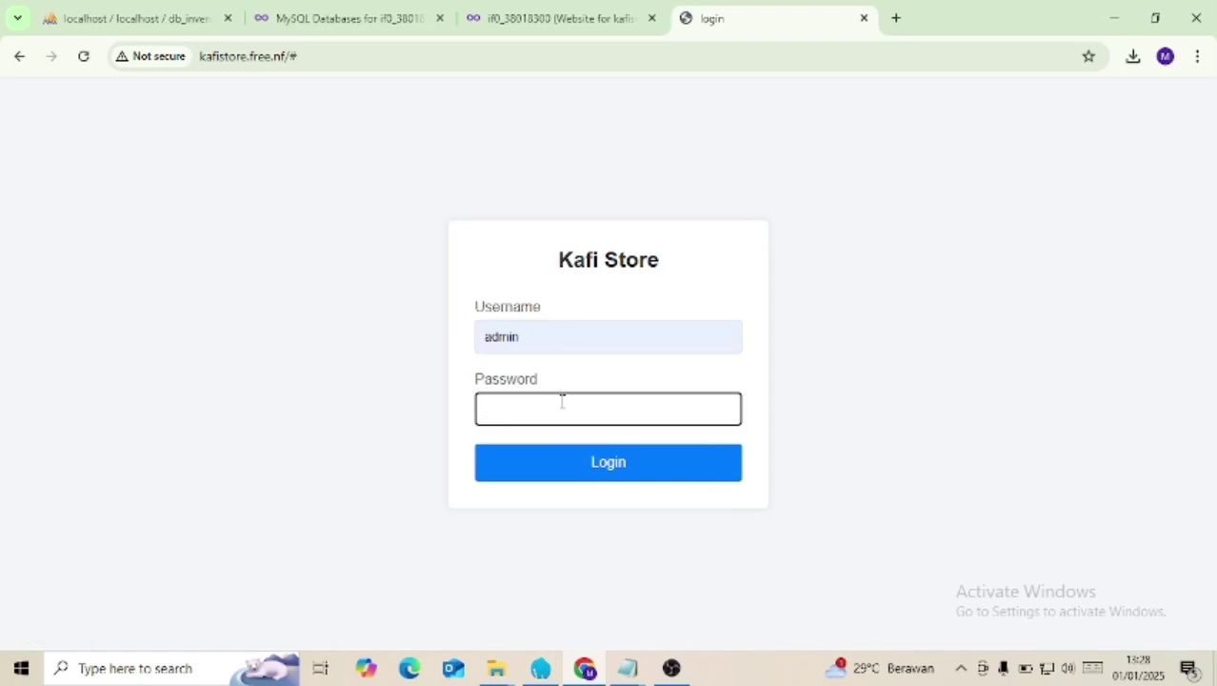
text(a)
key(Return)
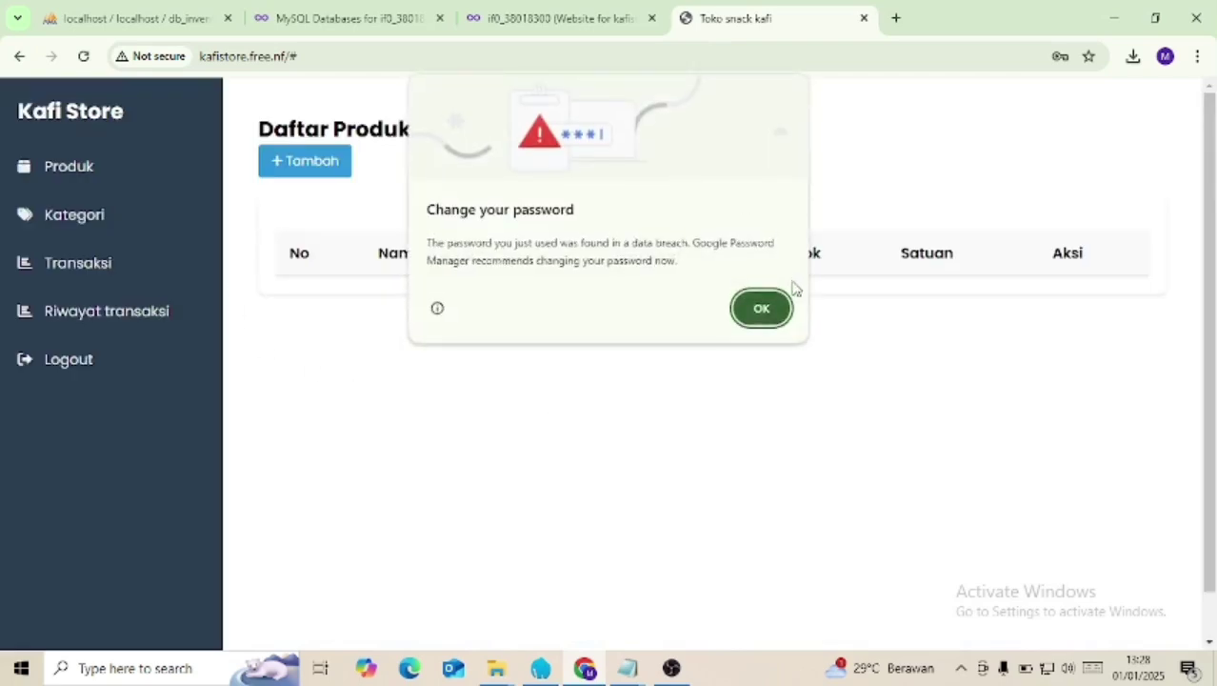
click(757, 314)
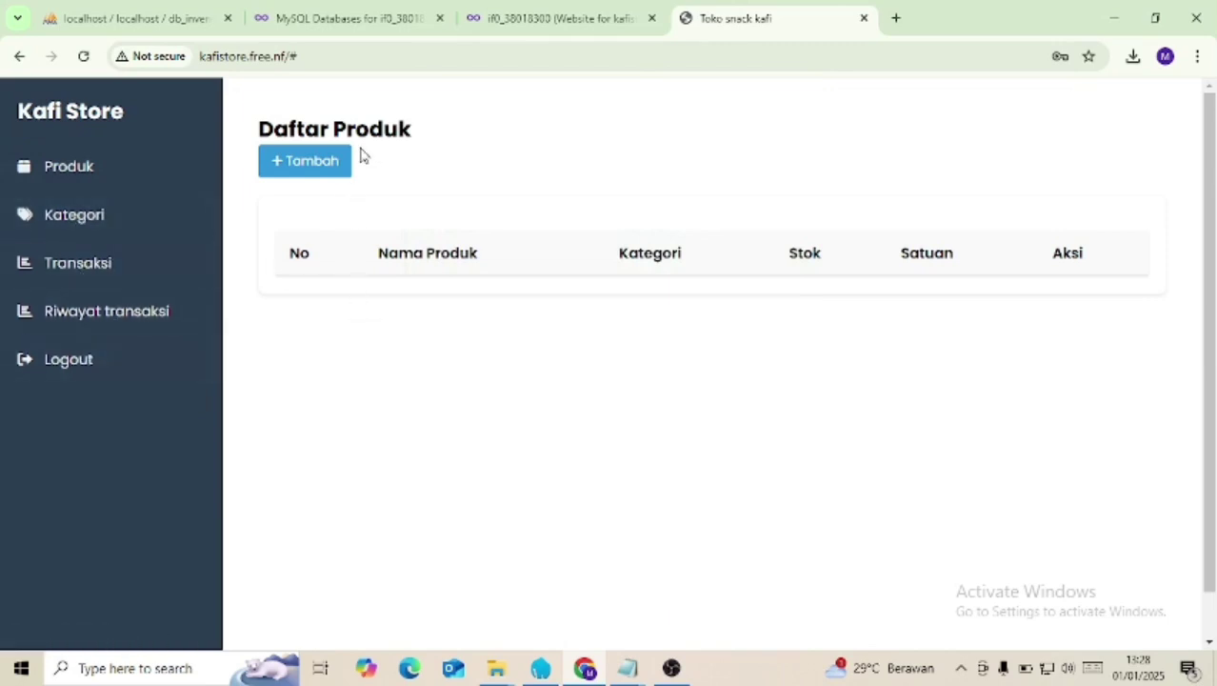
Step: Check the category options in the new-product form, and add a category named makanan with the description "berbagai macam makanan"
click(307, 162)
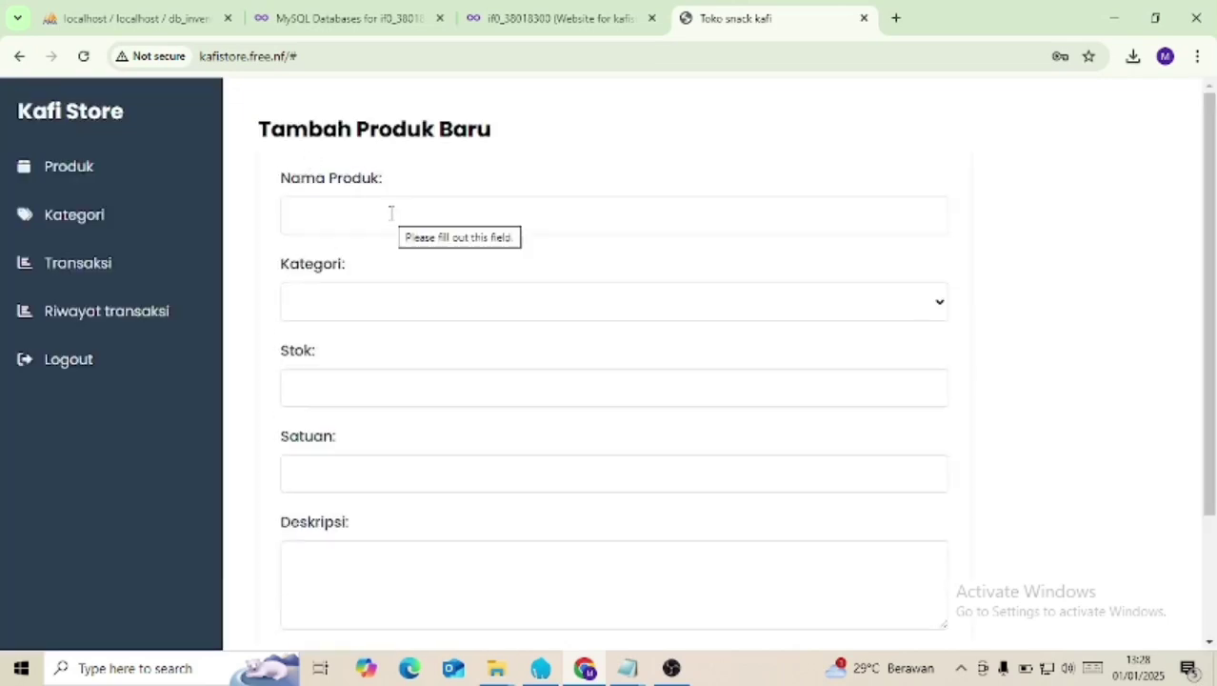
click(444, 298)
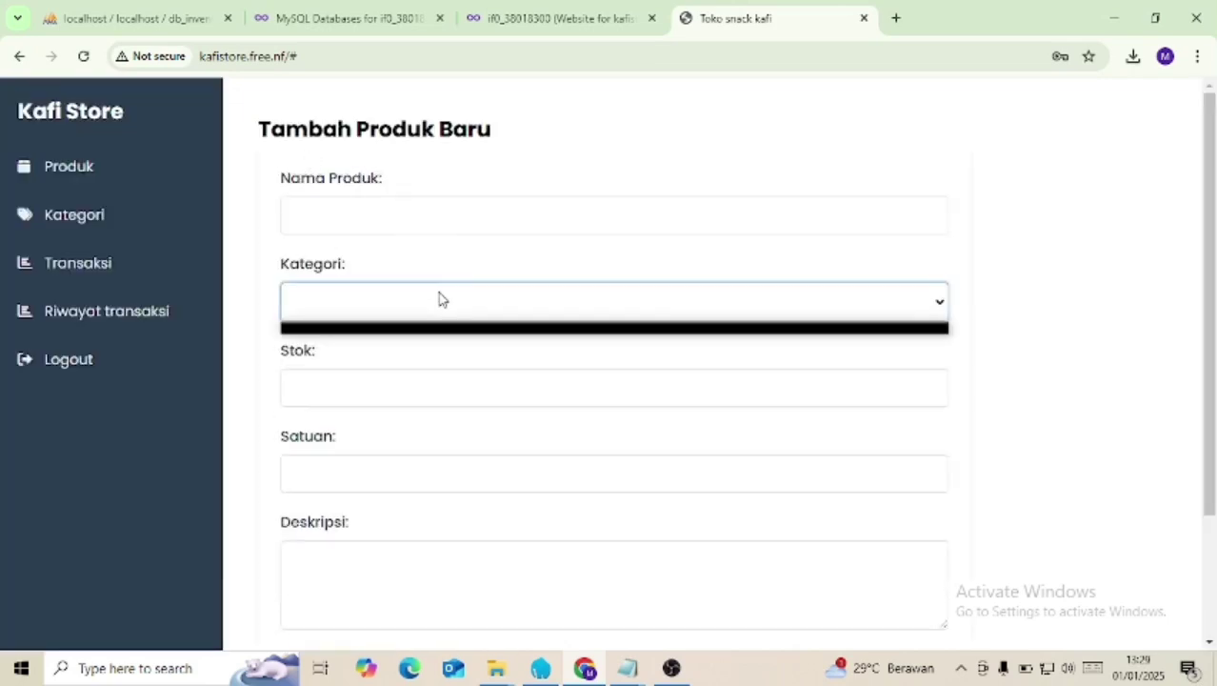
click(87, 214)
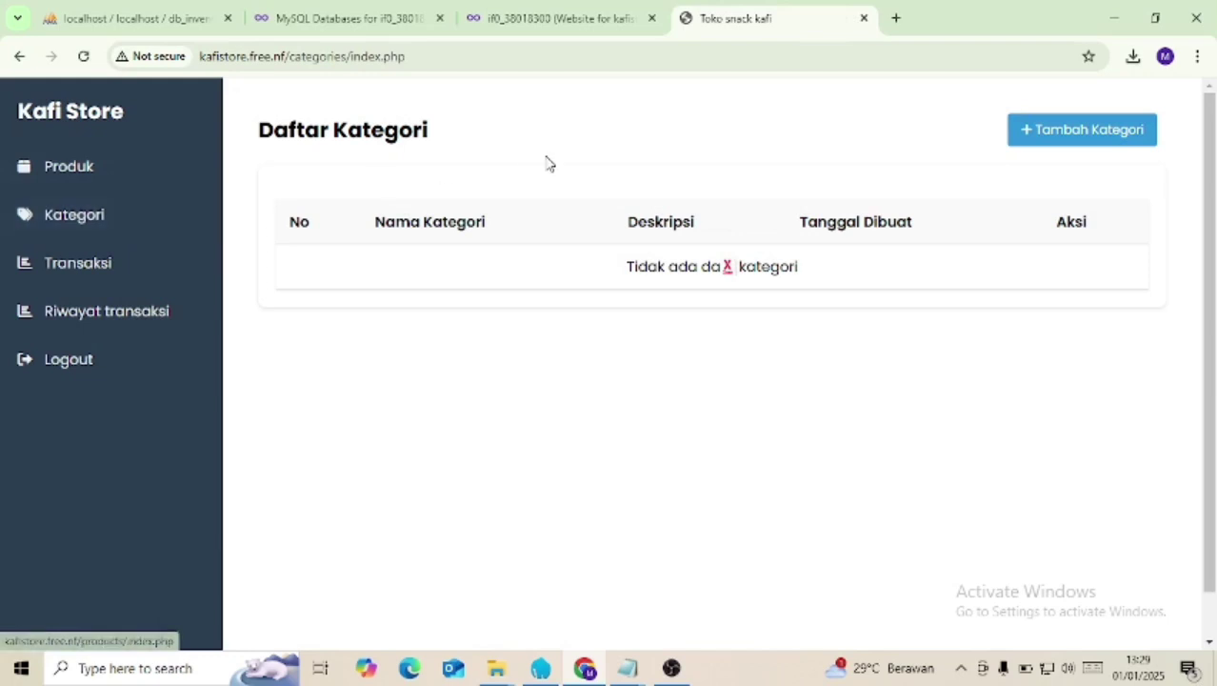
click(1080, 131)
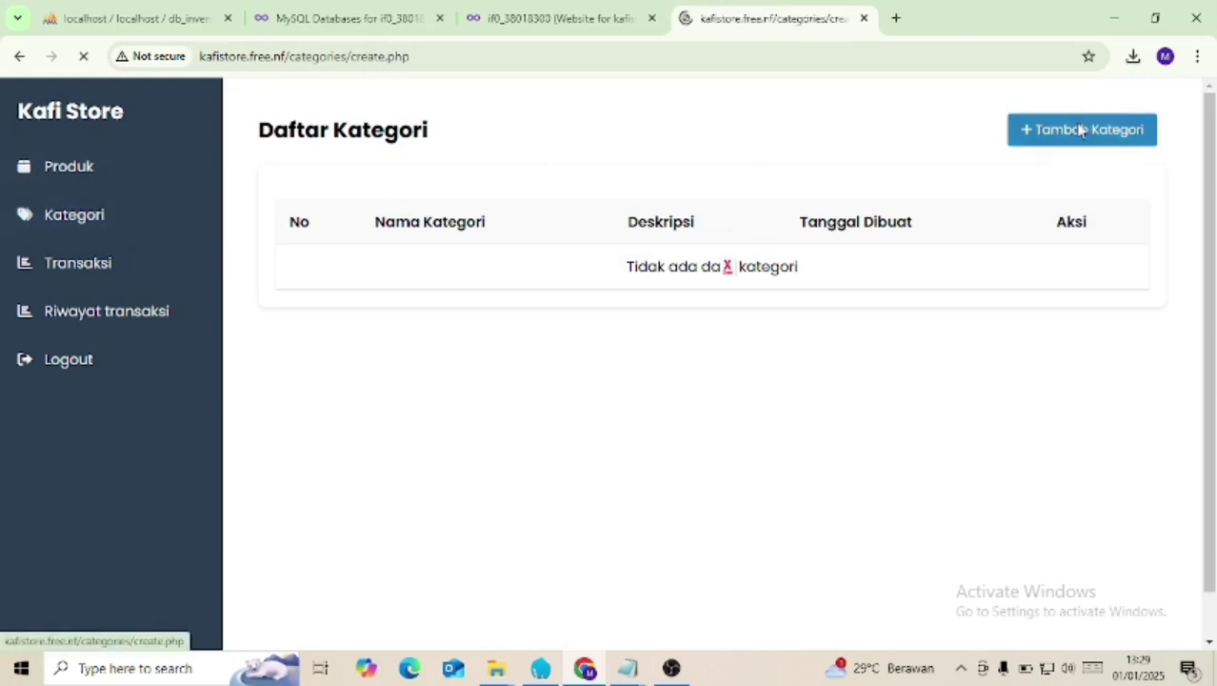
click(526, 234)
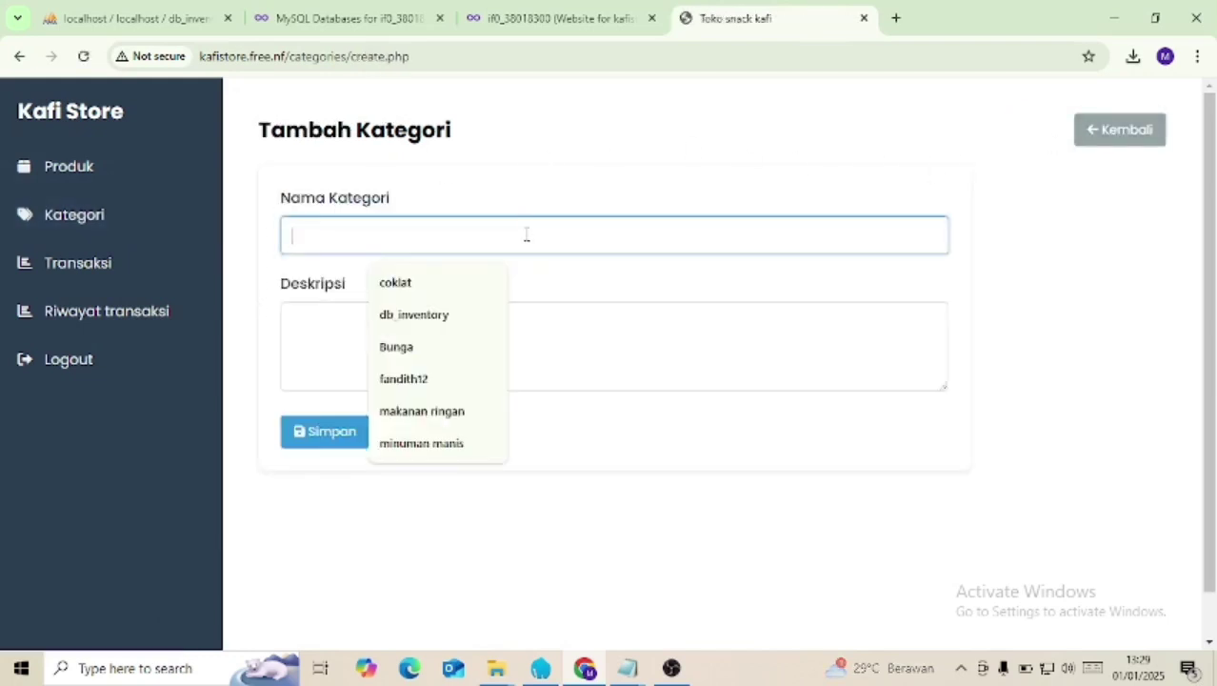
text(makanan)
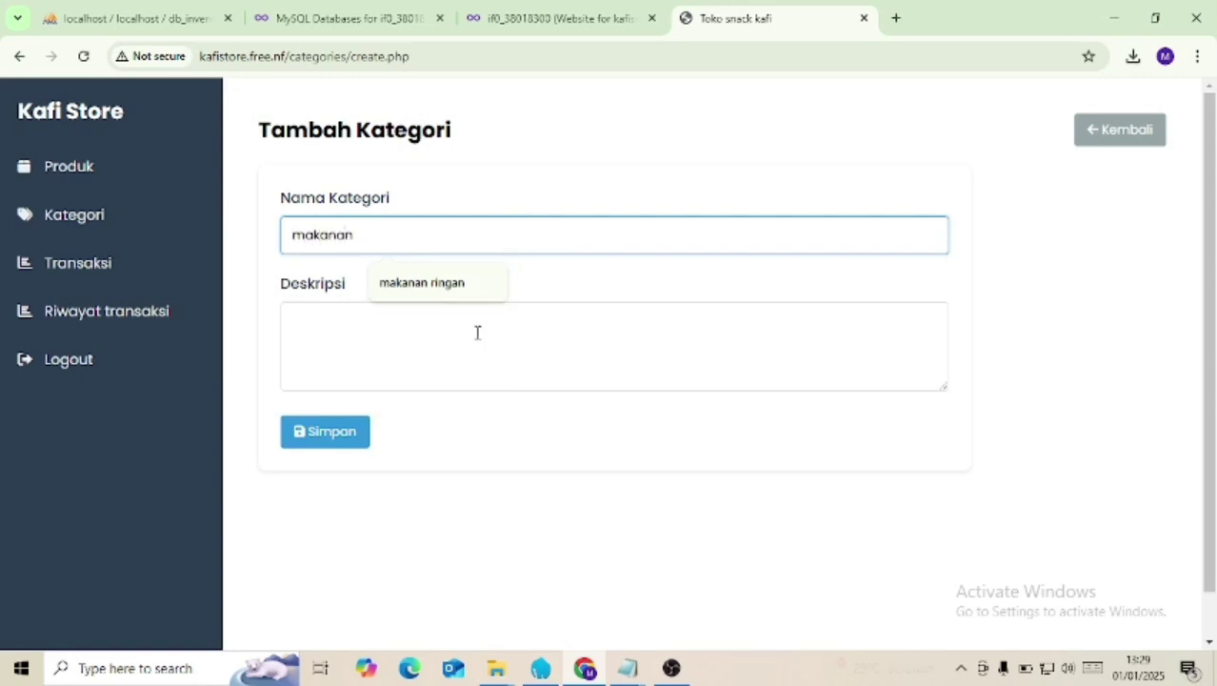
click(477, 333)
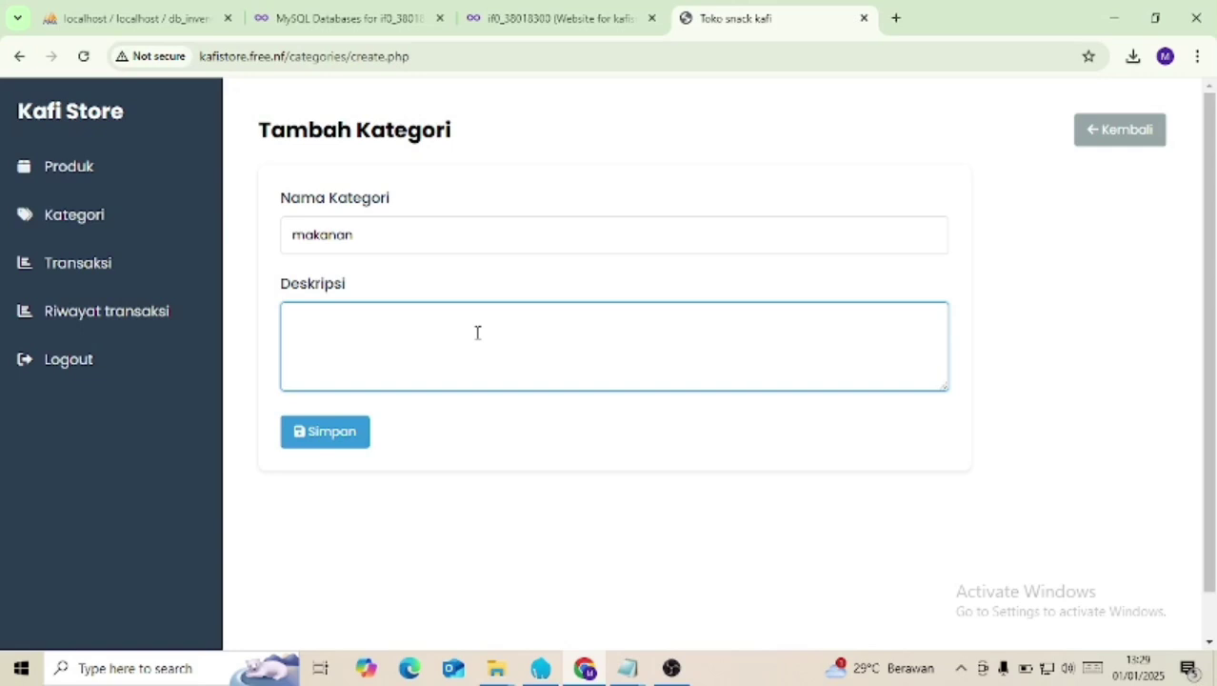
text(berbagai macam makanan)
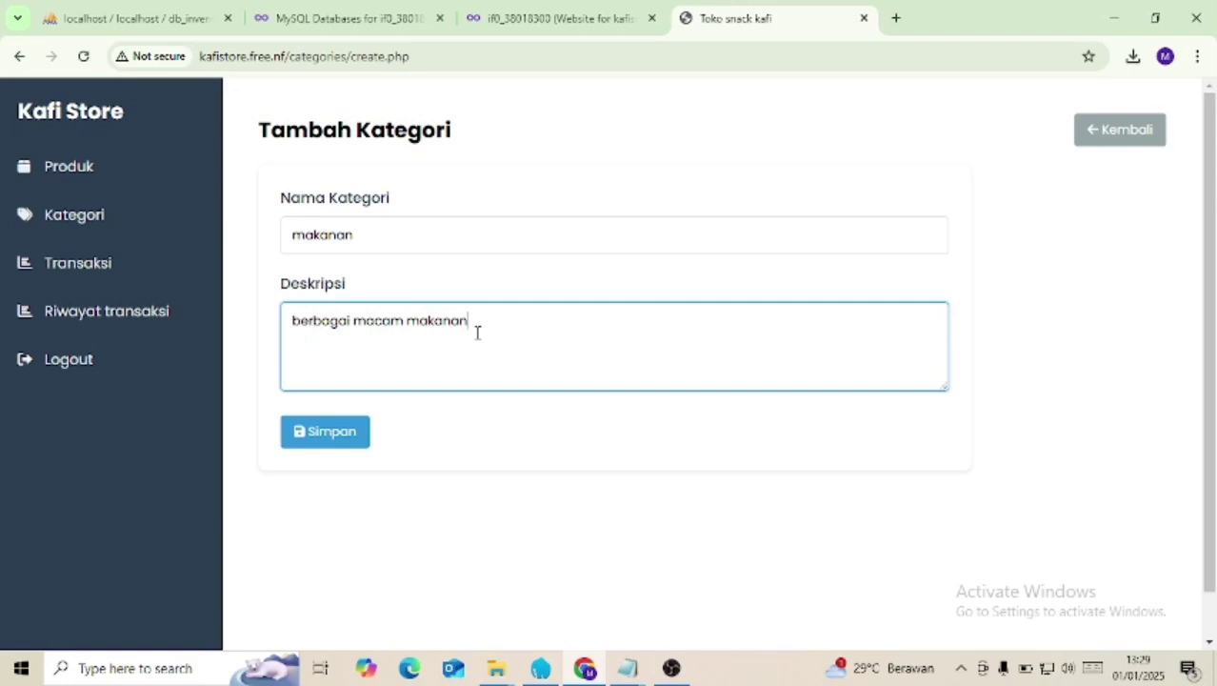
click(337, 436)
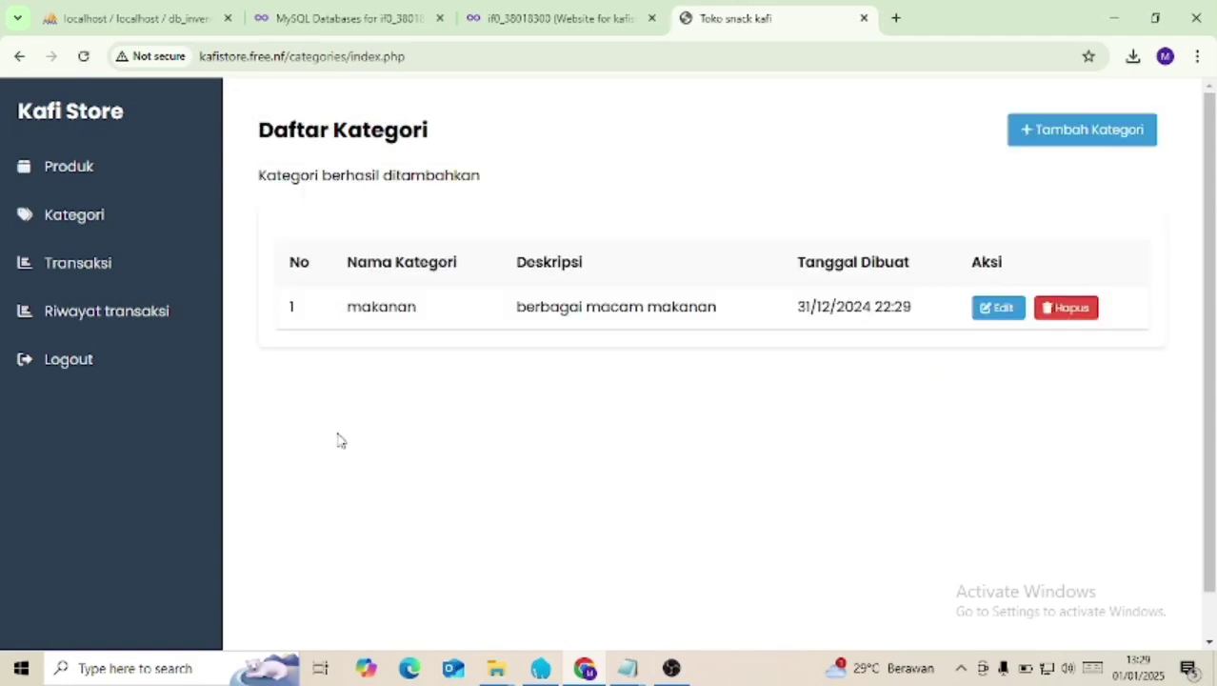
Step: Add a second category named minuman with the description "berbagai macam minuman"
click(1056, 136)
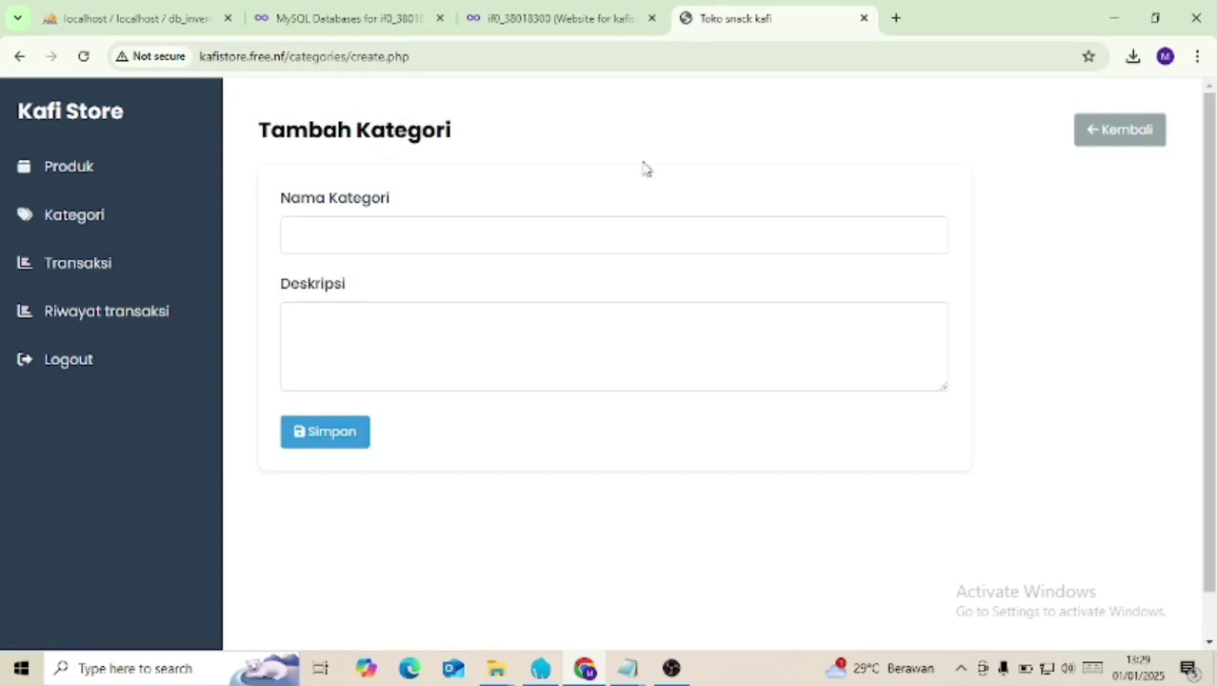
click(604, 232)
text(minu)
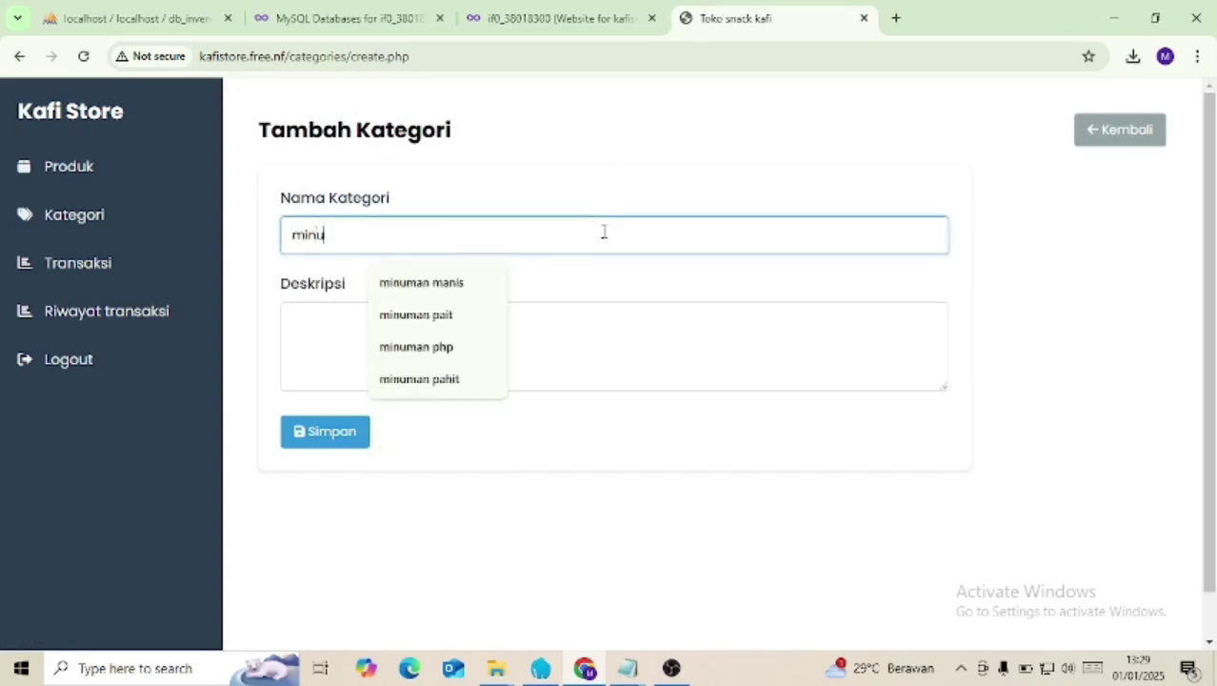
text(man)
key(Tab)
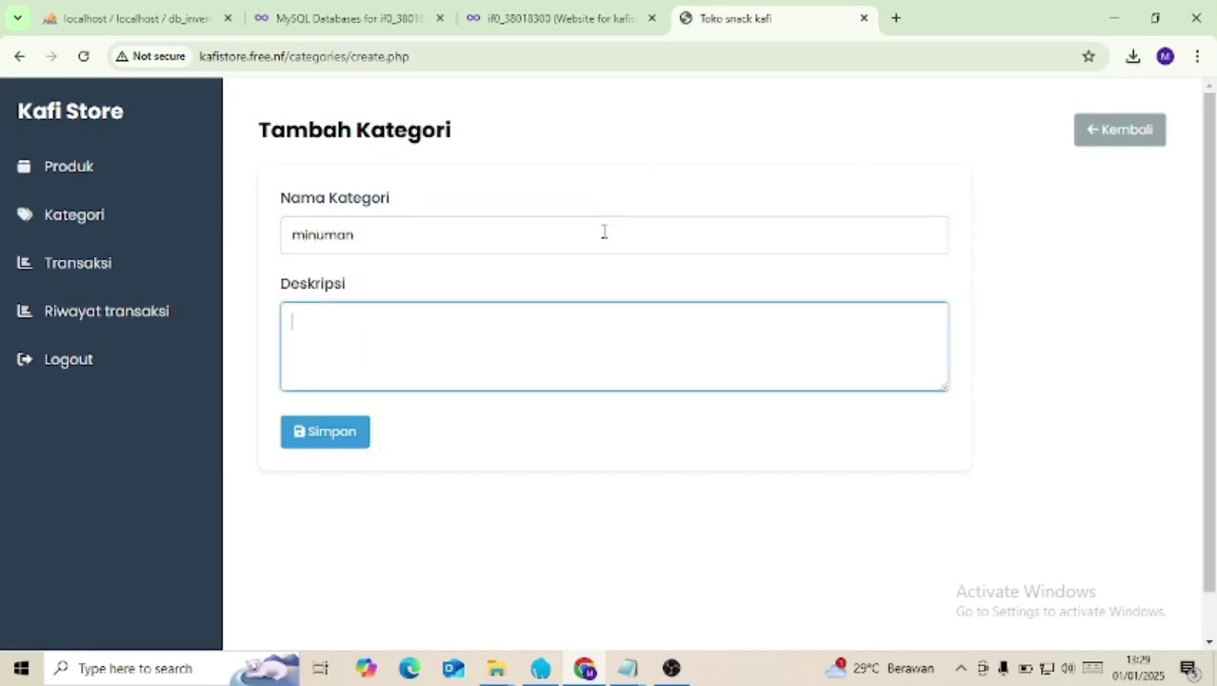
text(berbagai ma)
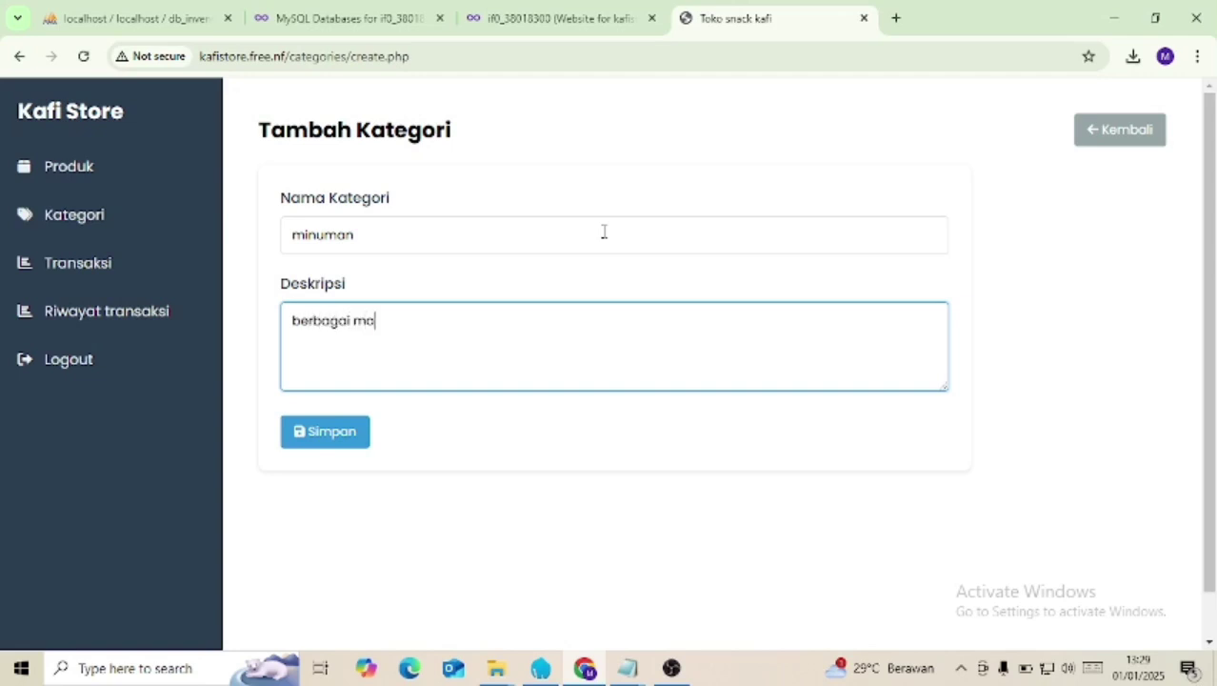
text(cam minuman)
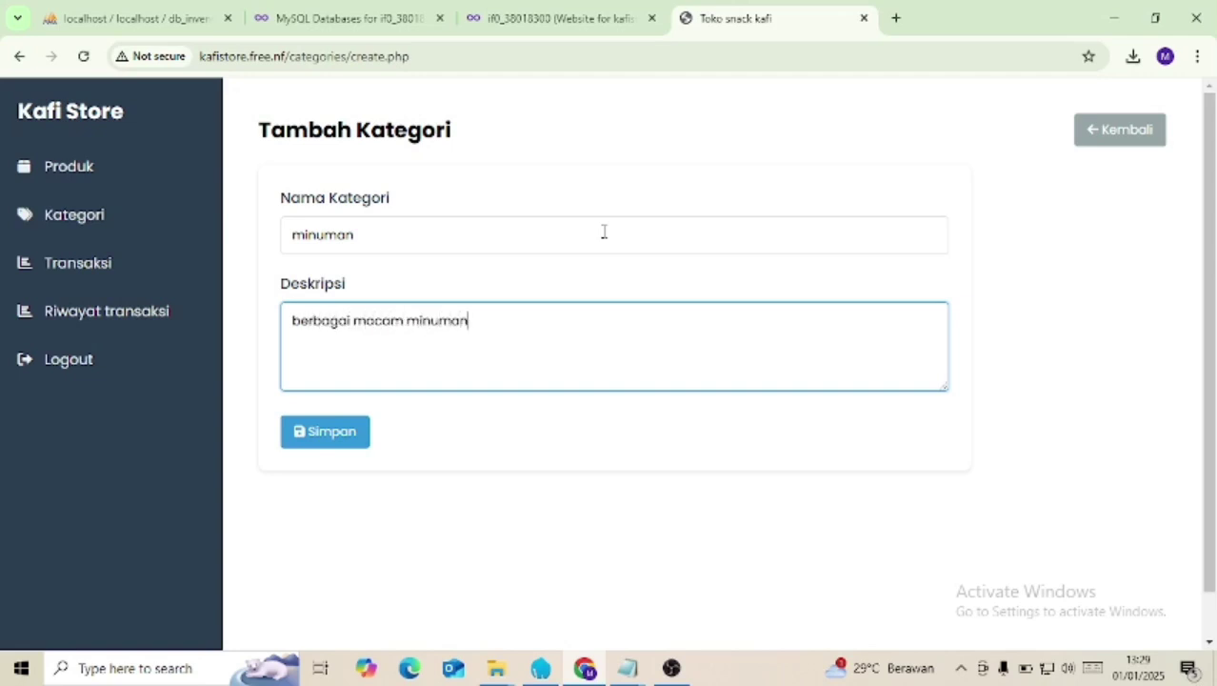
click(330, 436)
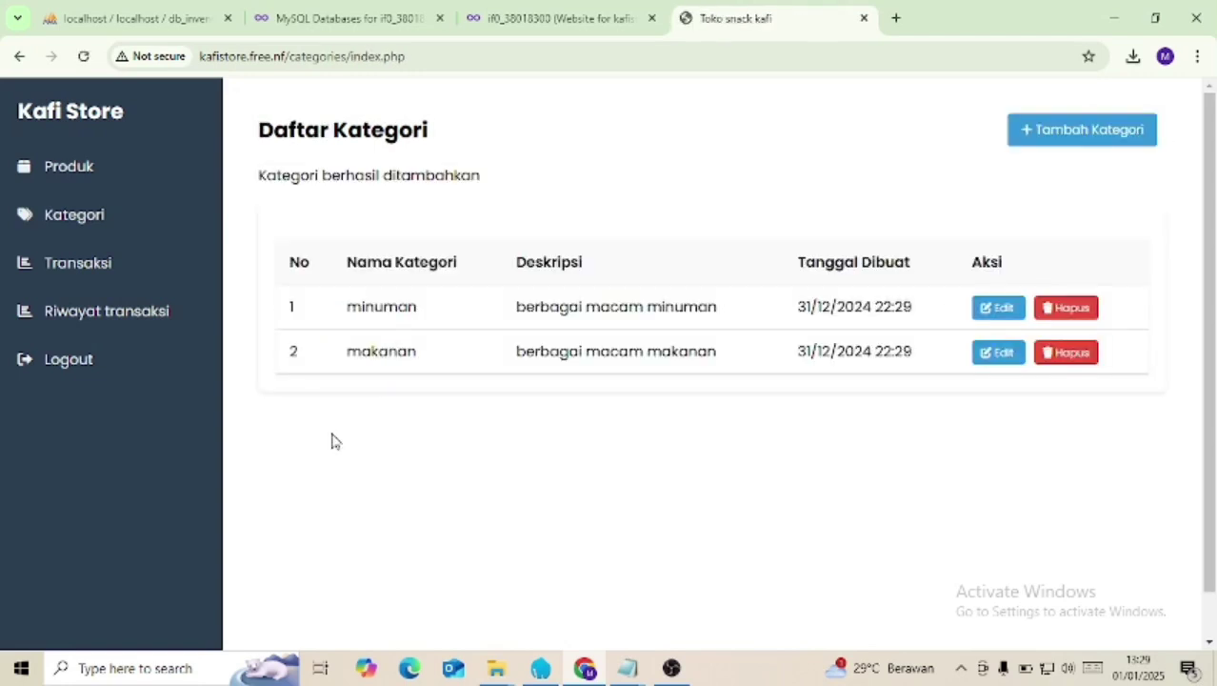
Step: Add a product named coklat in the makanan category with a stock of 20 and the unit pcs, leaving the description empty
click(59, 168)
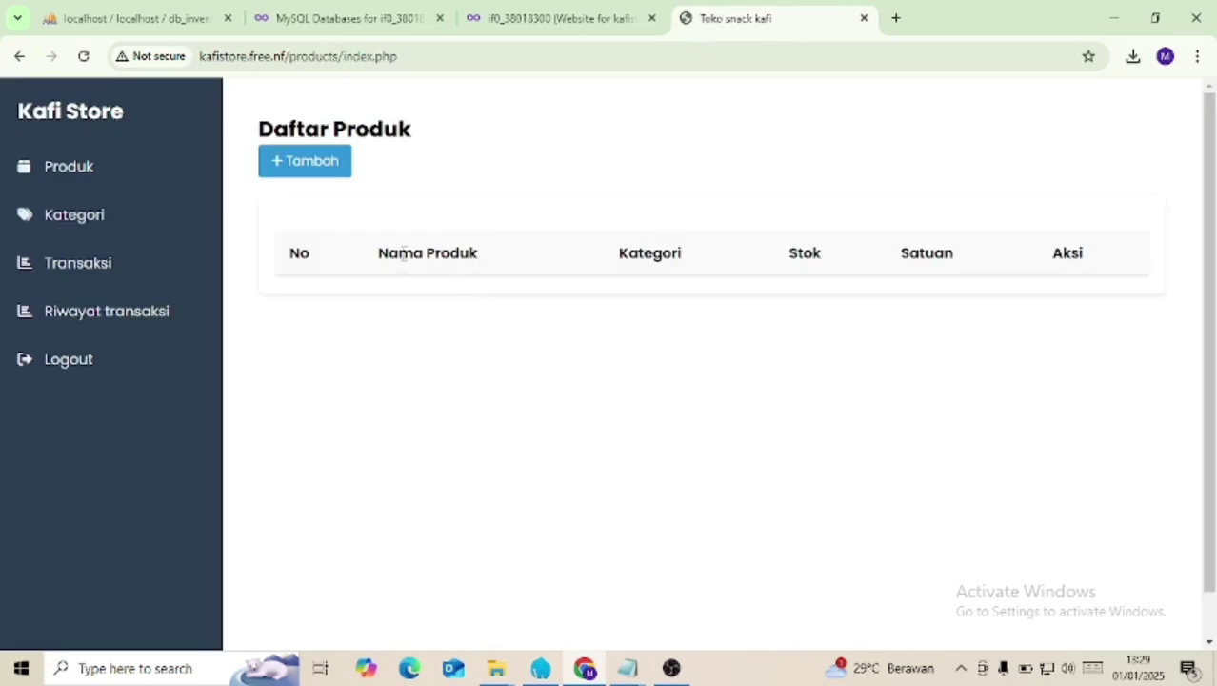
click(304, 161)
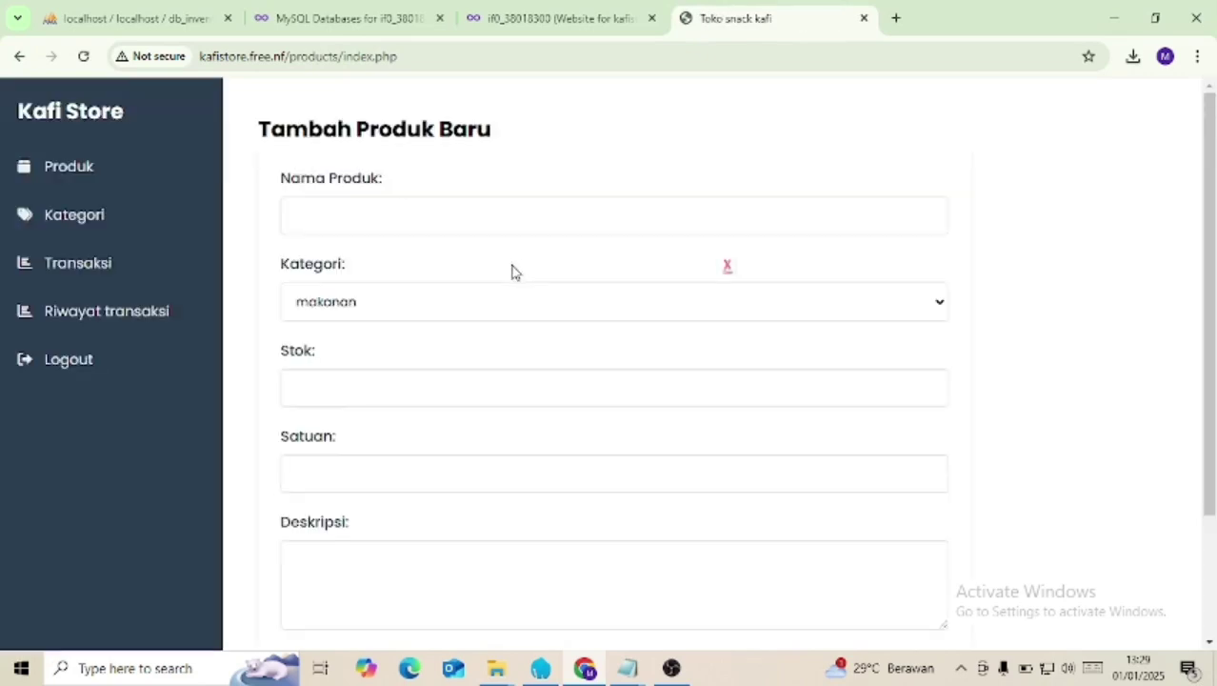
click(467, 212)
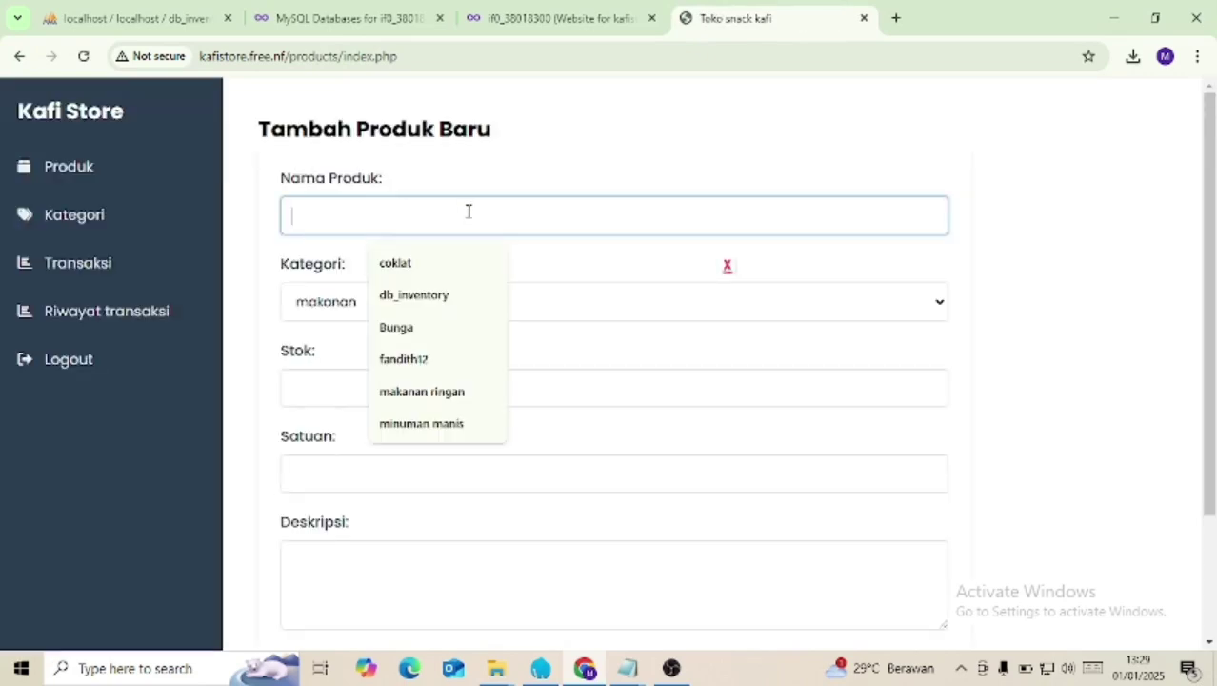
text(coklat)
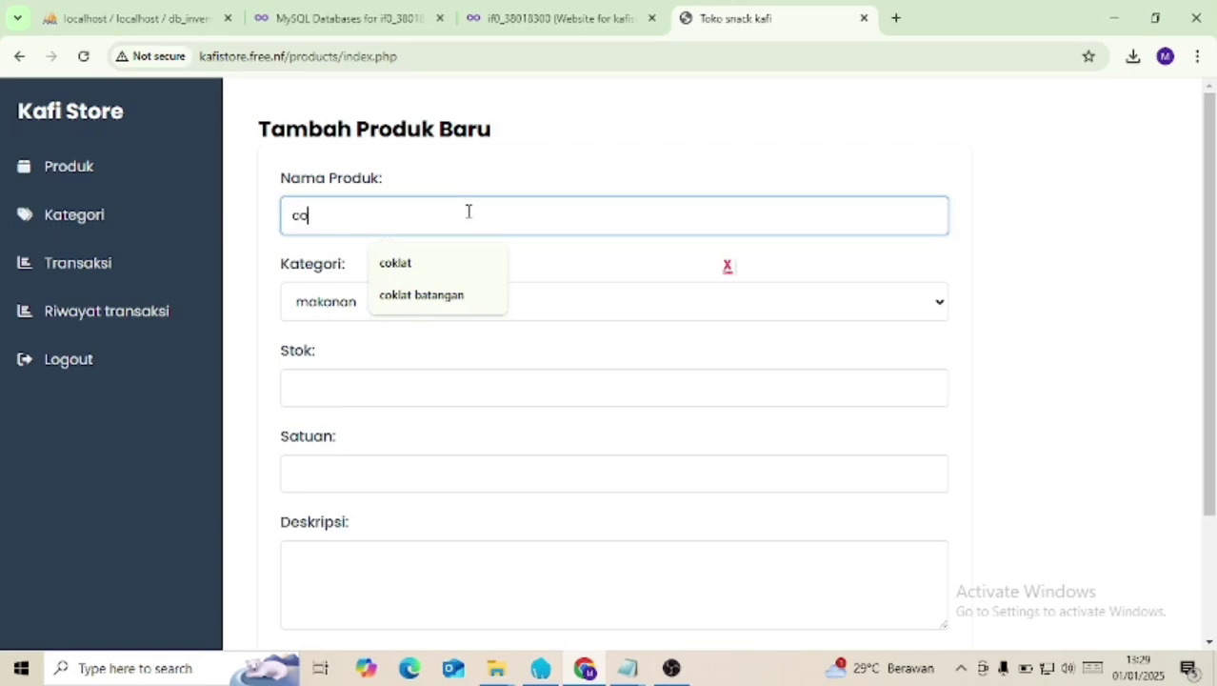
click(324, 305)
click(372, 341)
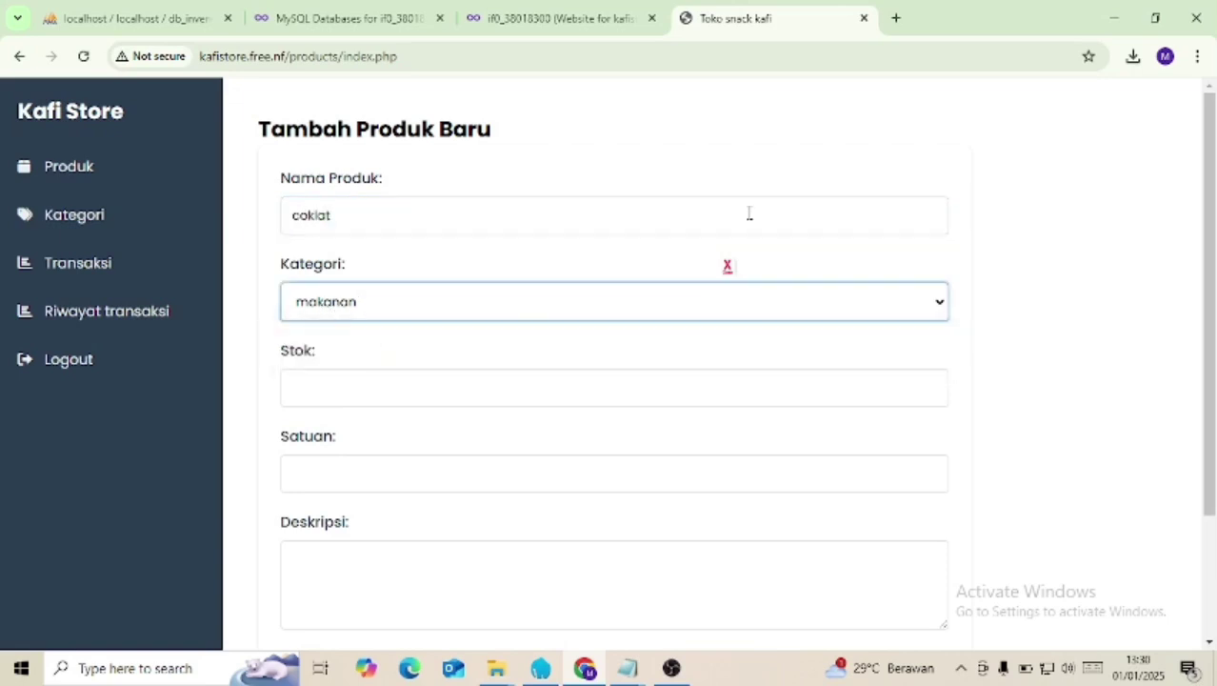
click(728, 267)
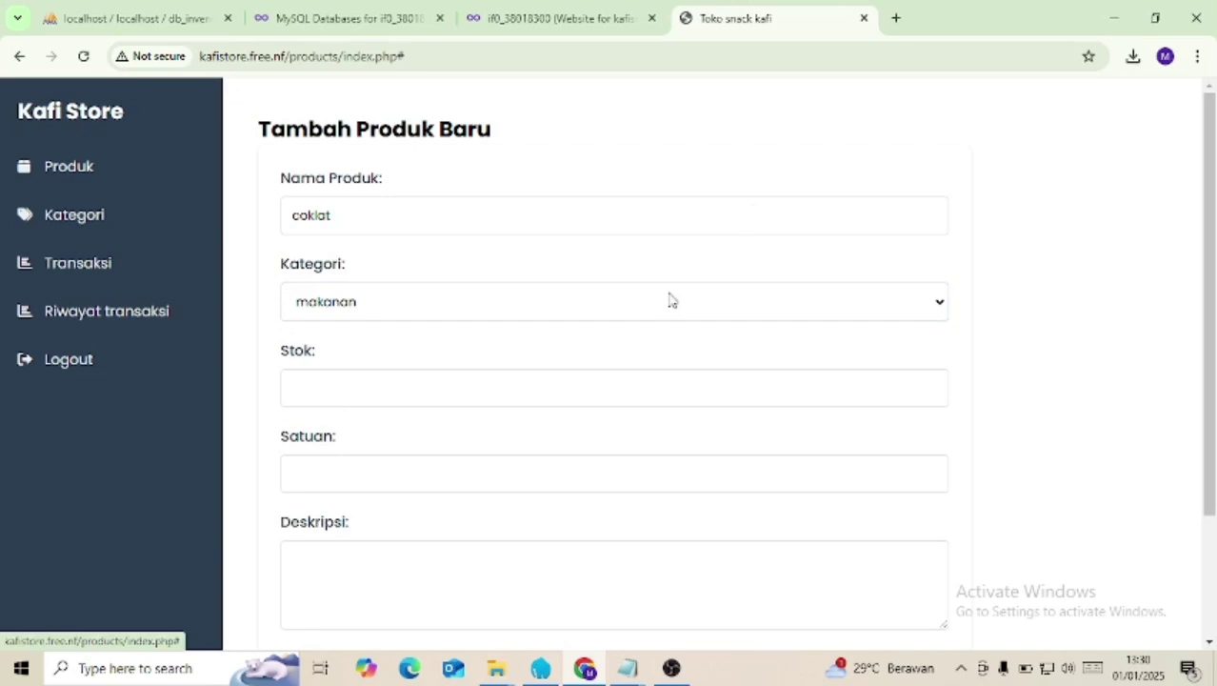
click(453, 398)
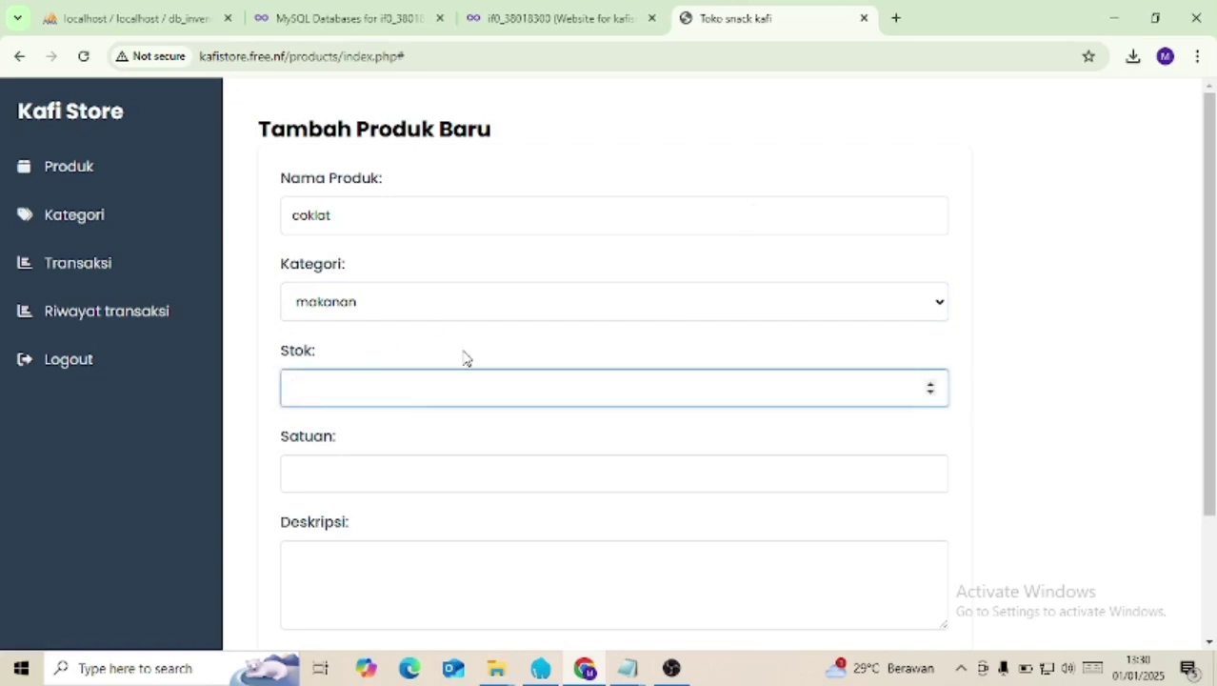
click(365, 468)
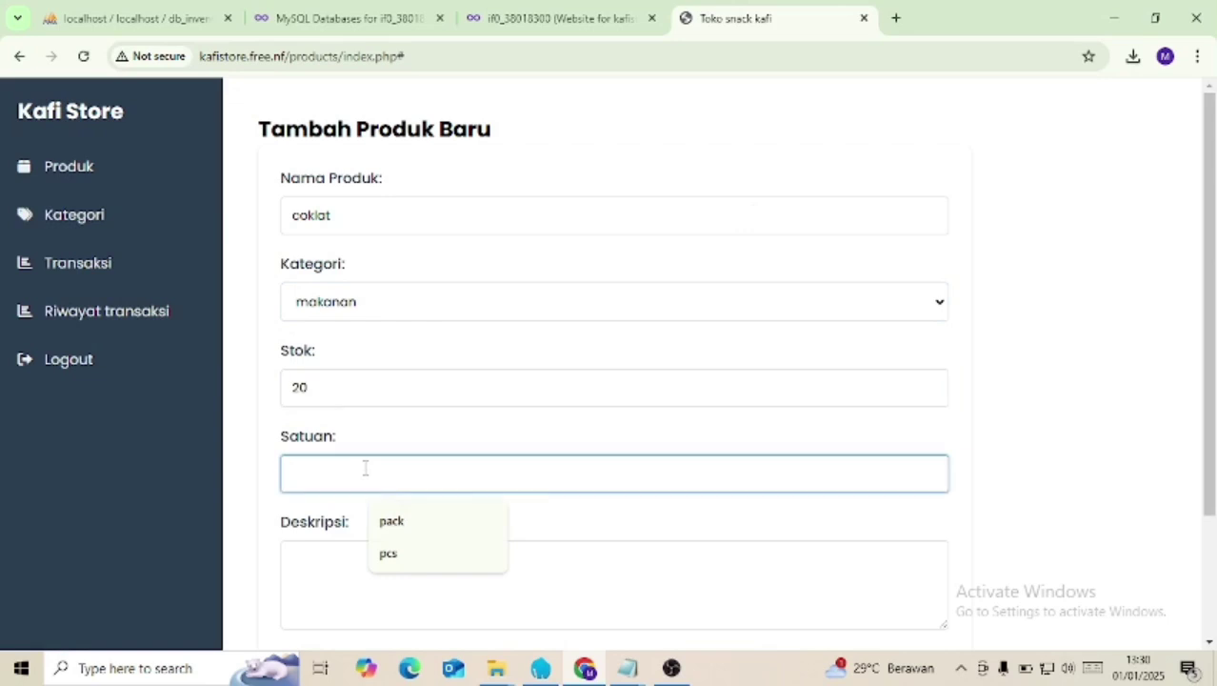
click(401, 558)
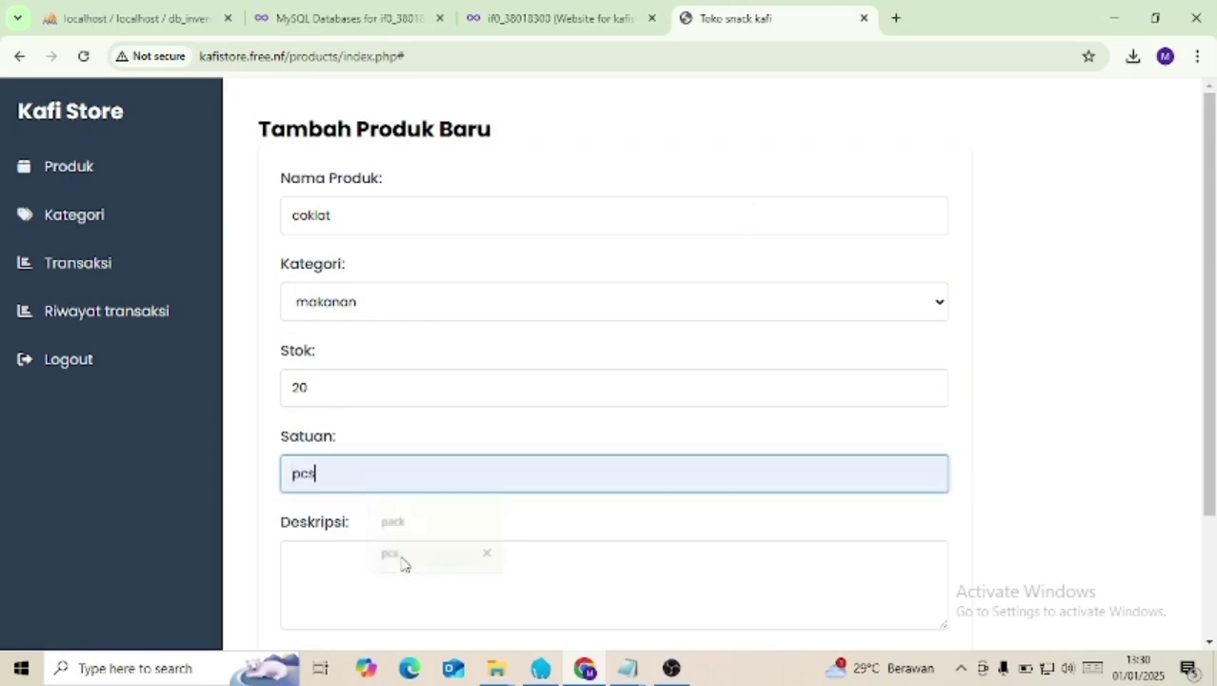
scroll(572, 519, down, 2)
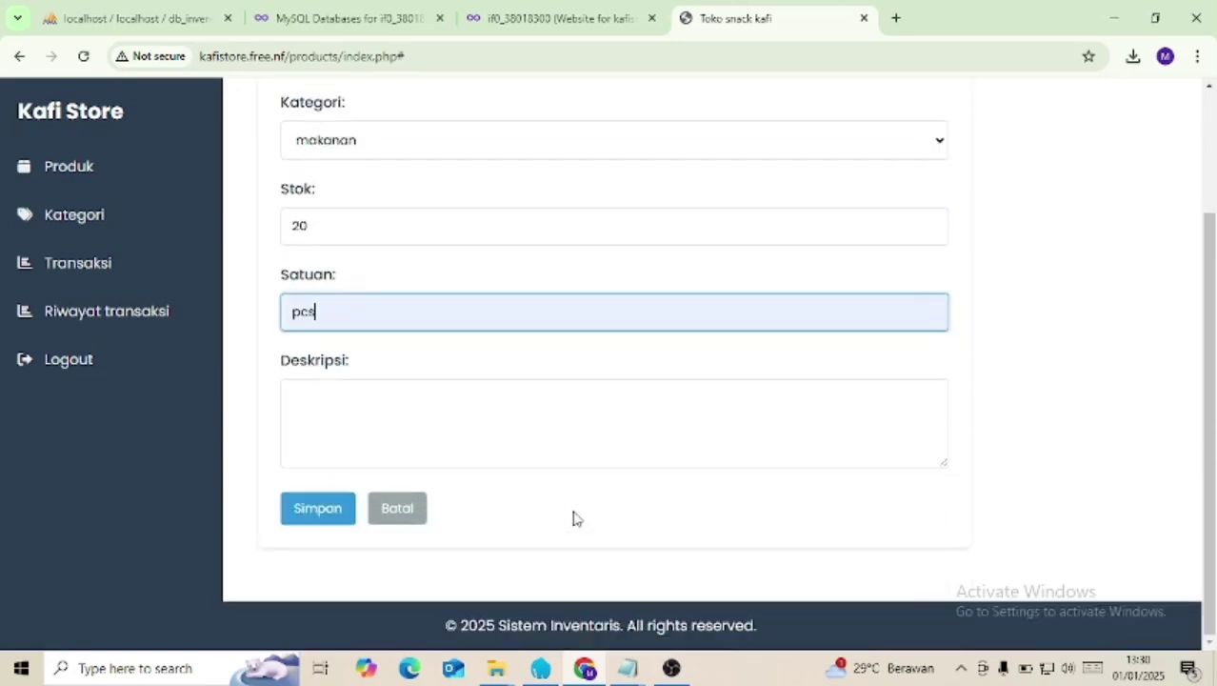
click(326, 511)
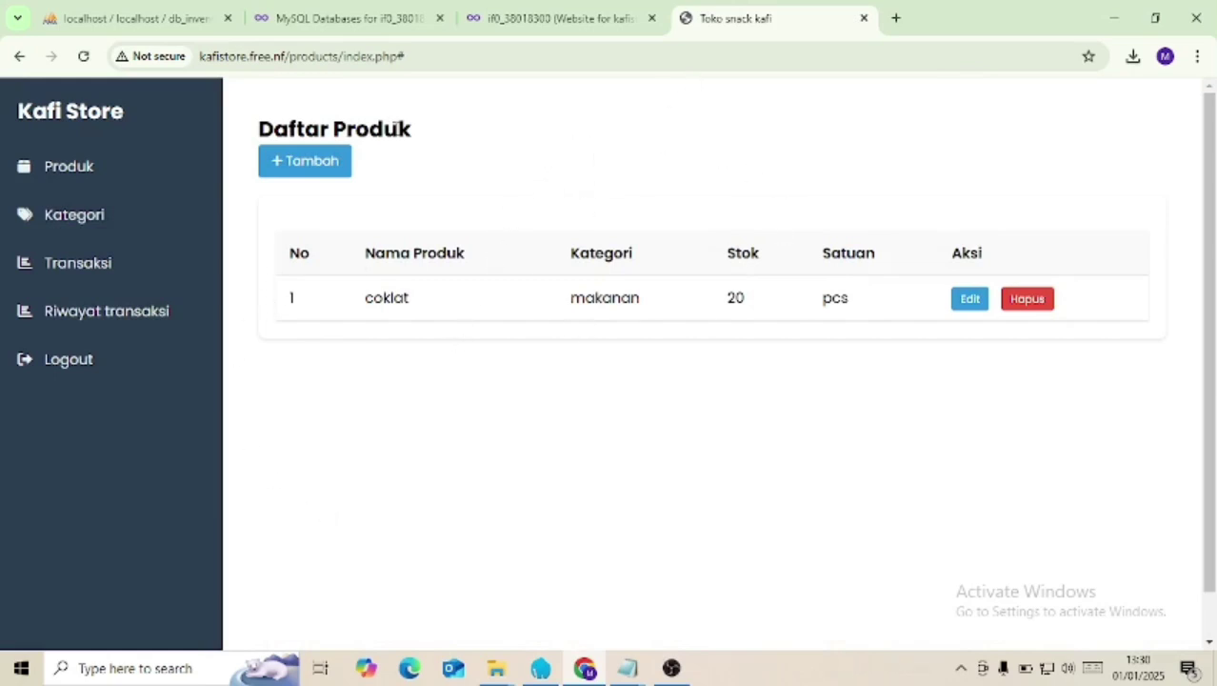
Step: Add a product named sprite in the minuman category with a stock of 20 and the unit pcs, leaving the description empty
click(329, 167)
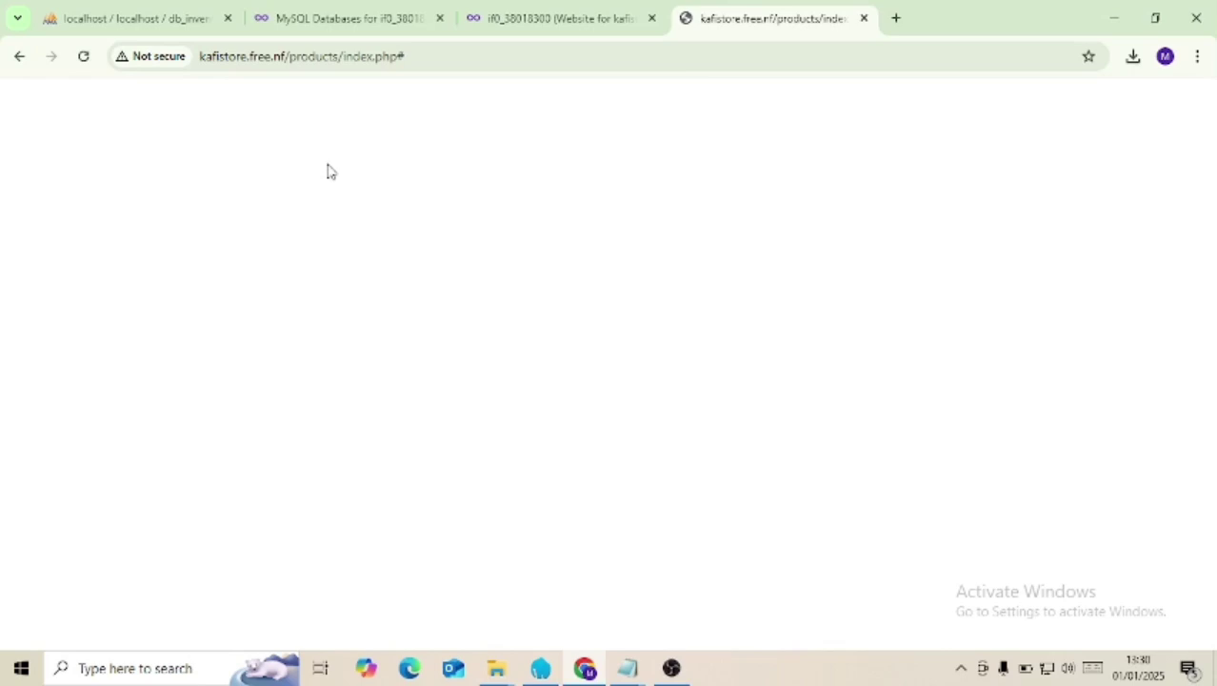
click(347, 200)
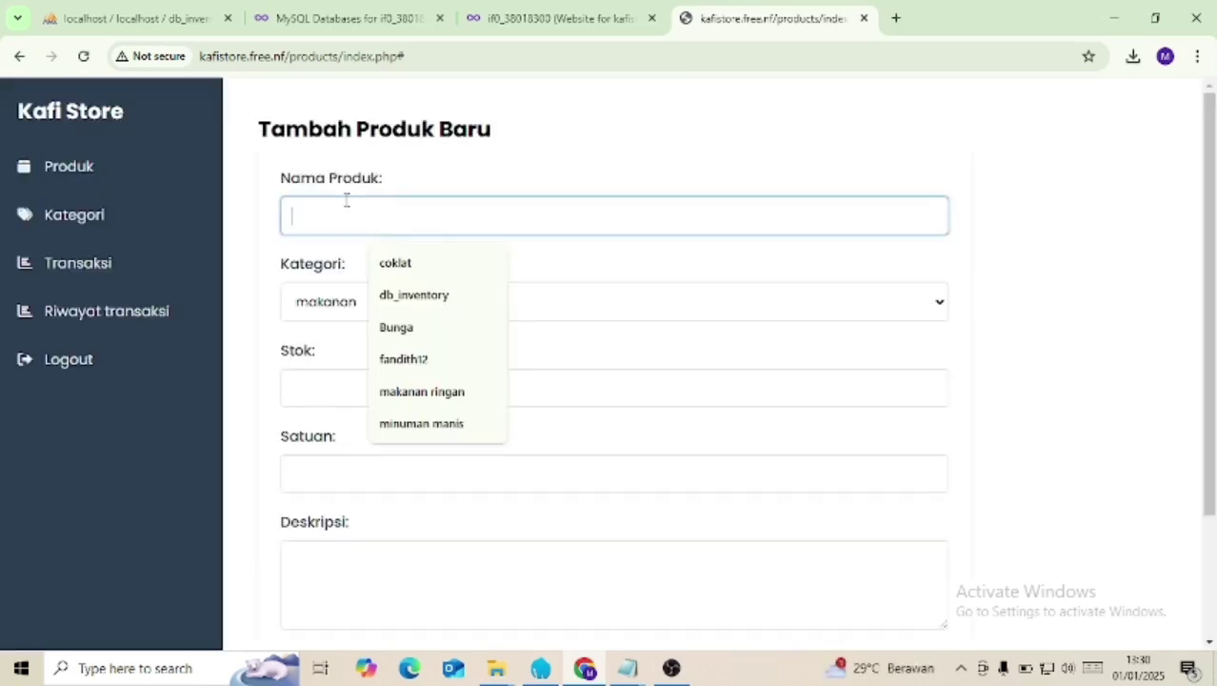
text(s)
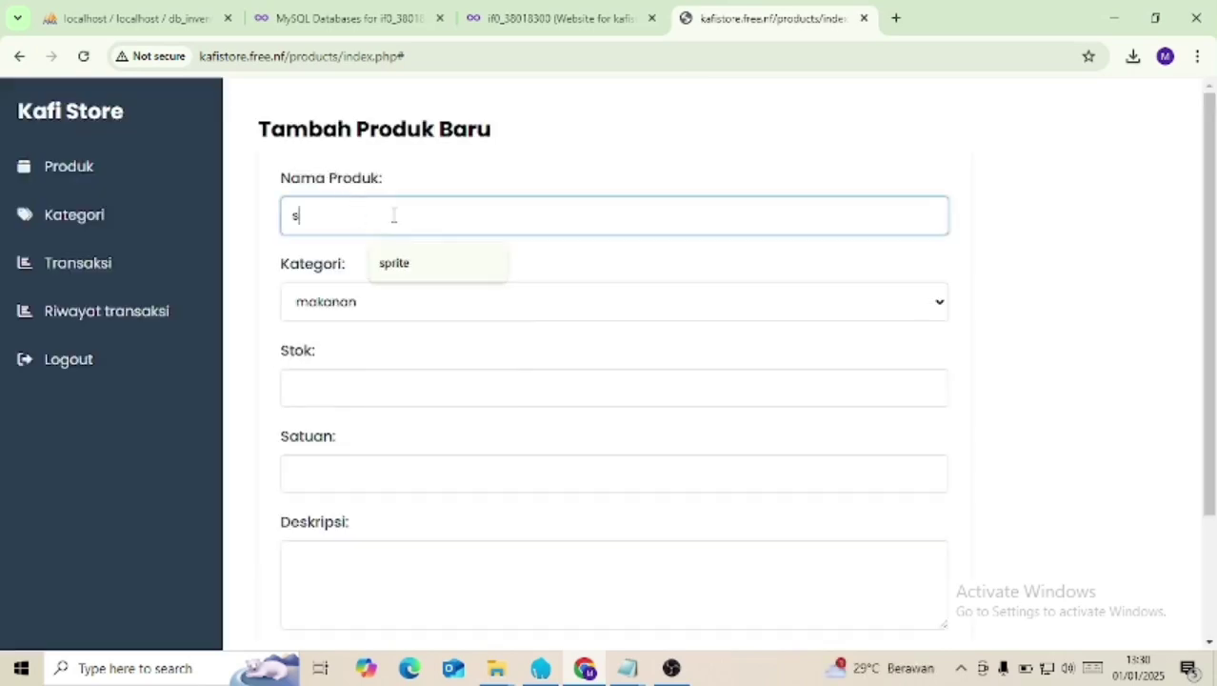
text(prite)
click(356, 306)
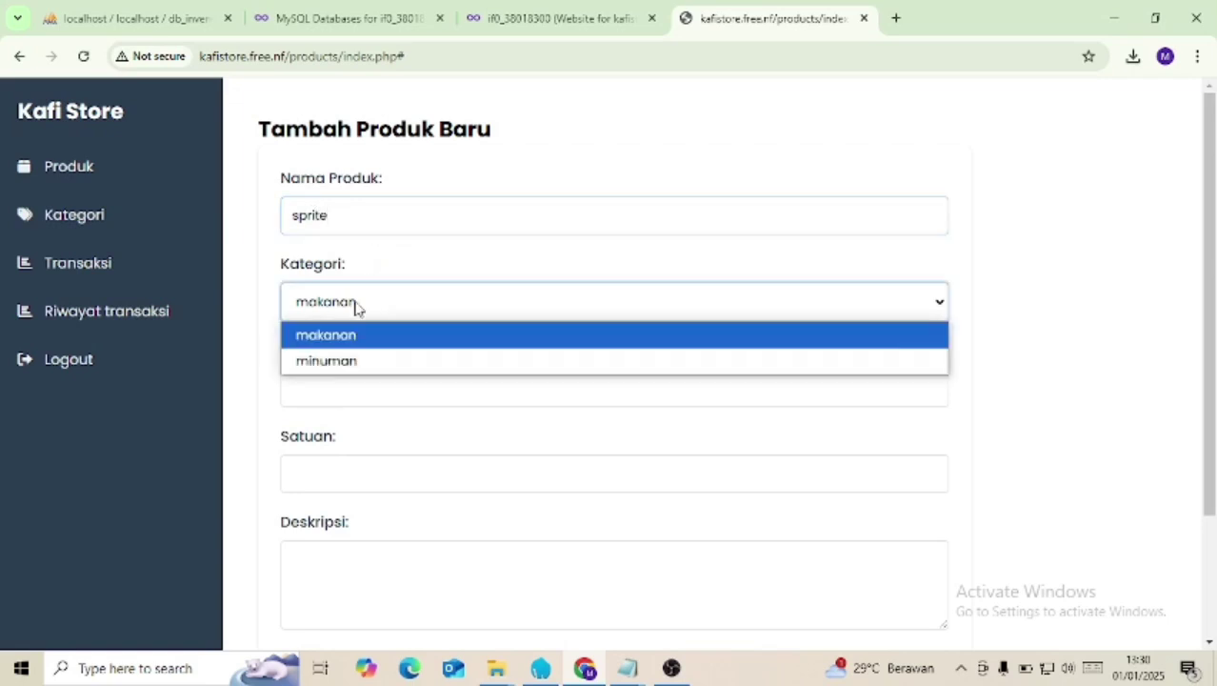
click(370, 359)
click(378, 398)
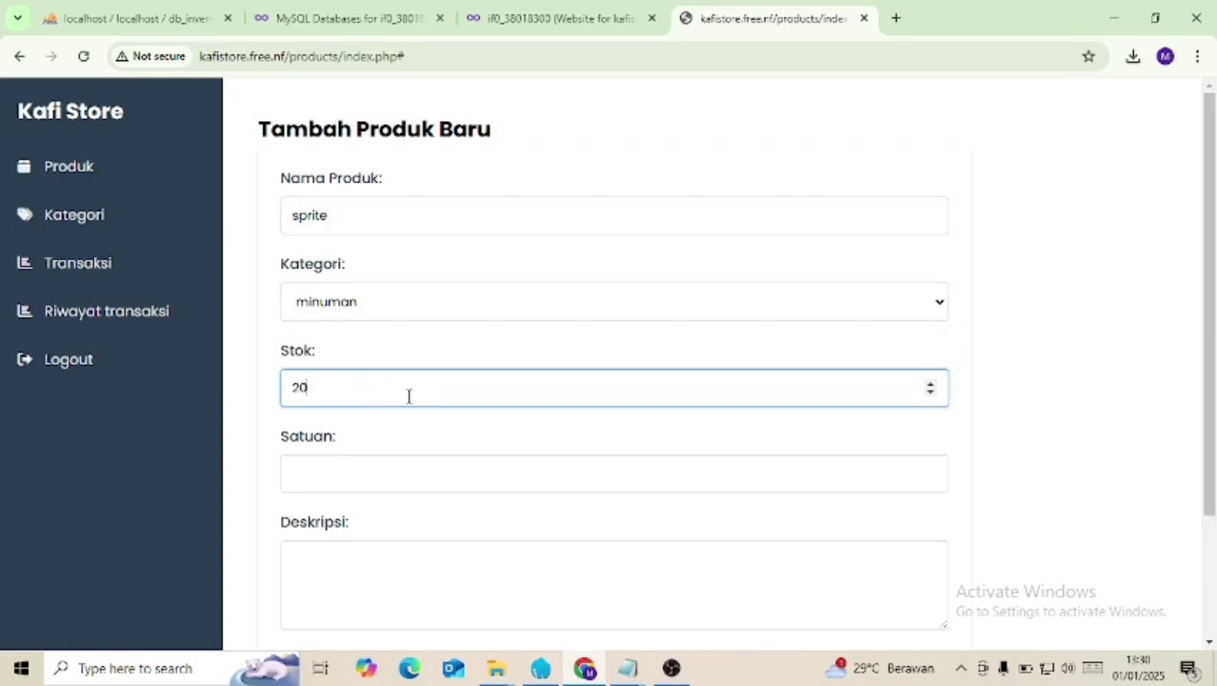
click(378, 472)
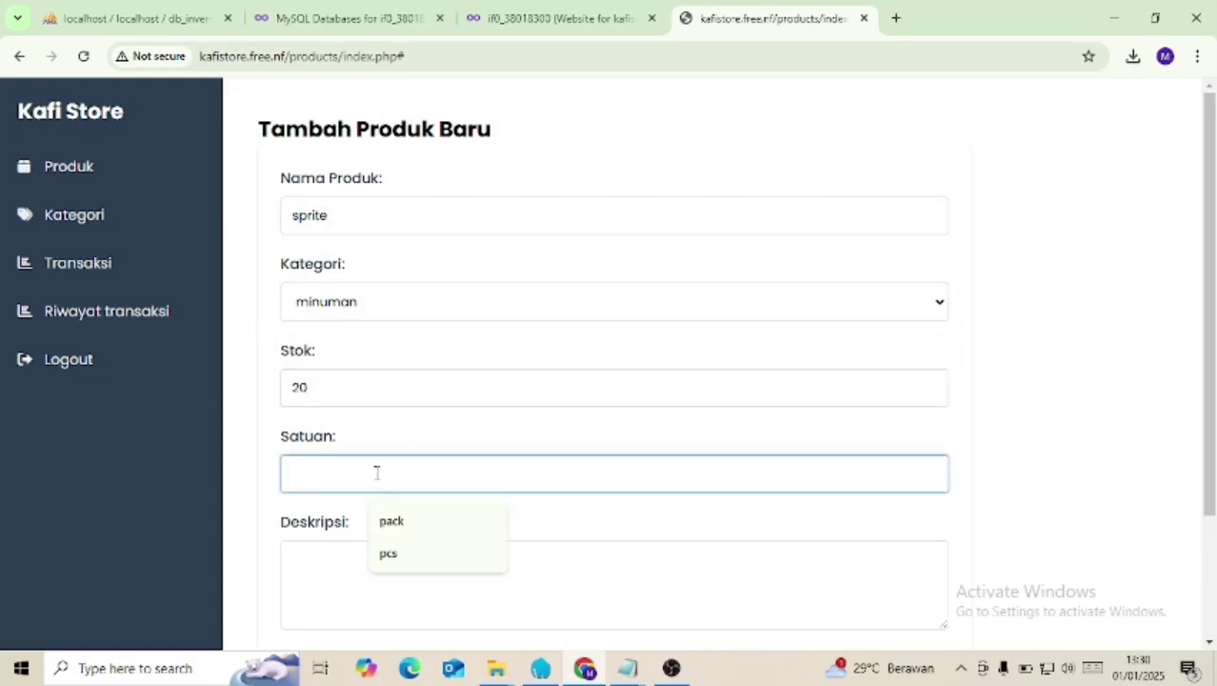
text(b)
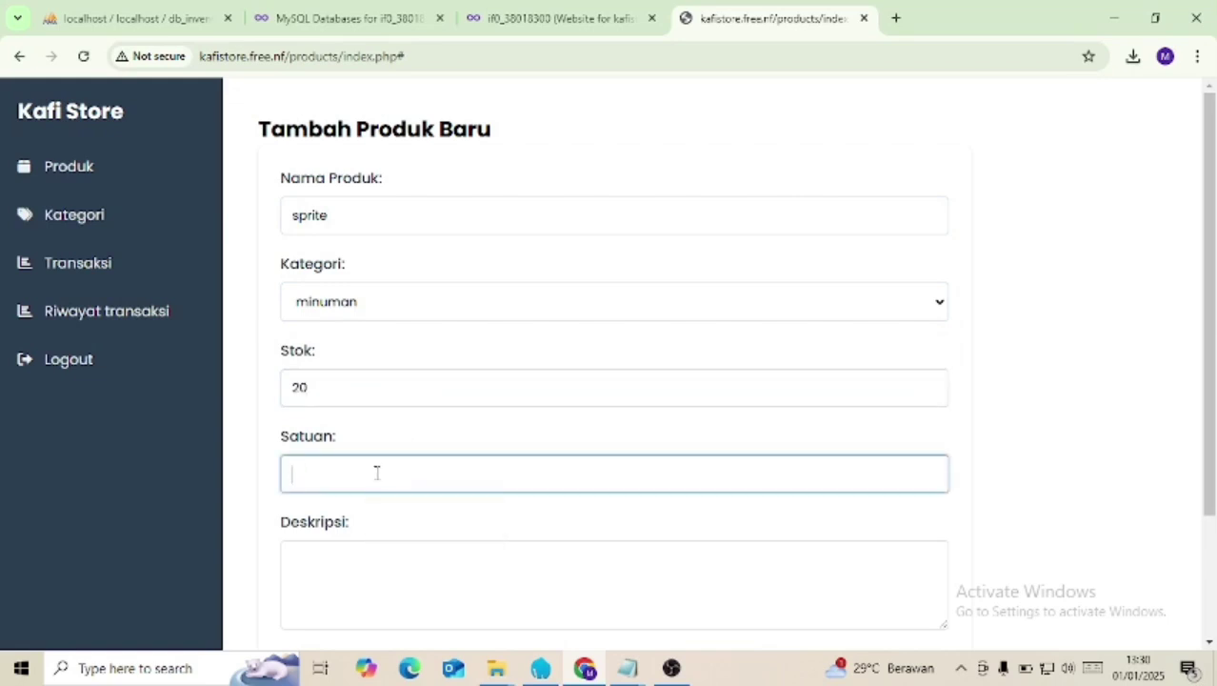
text(pcs)
scroll(266, 479, down, 2)
click(313, 519)
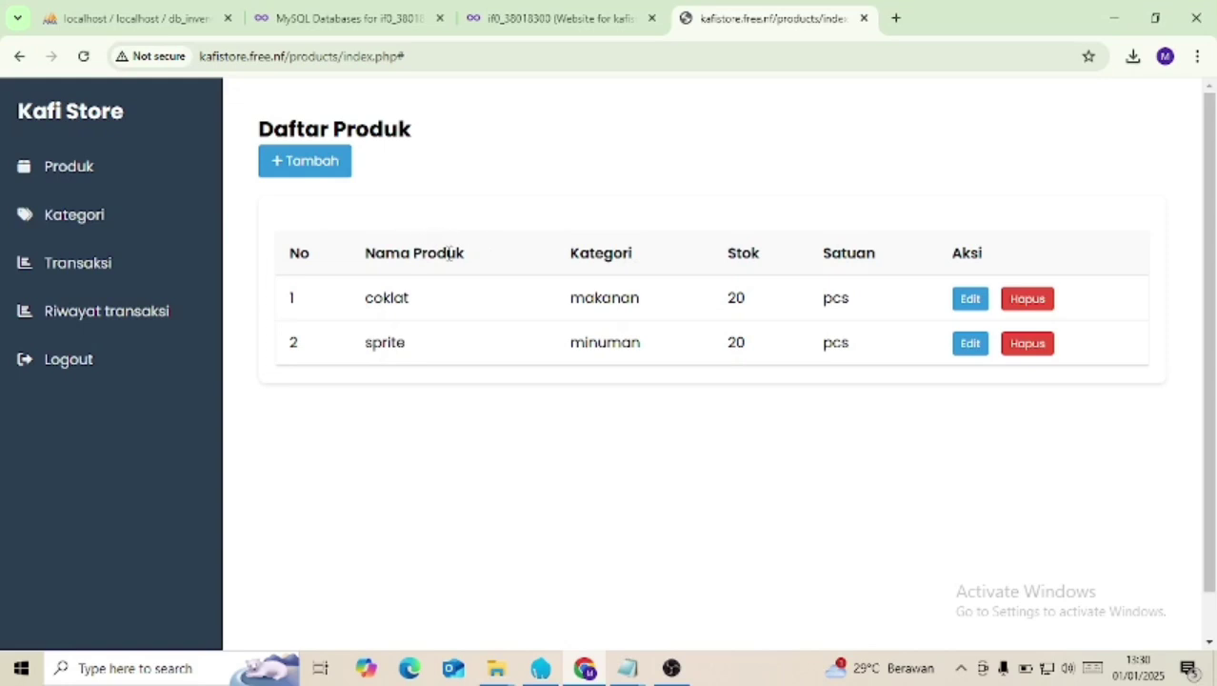
Step: Examine the rows and structure of the categories table in the hosted kafistore database through phpMyAdmin, and return to the store site
click(362, 9)
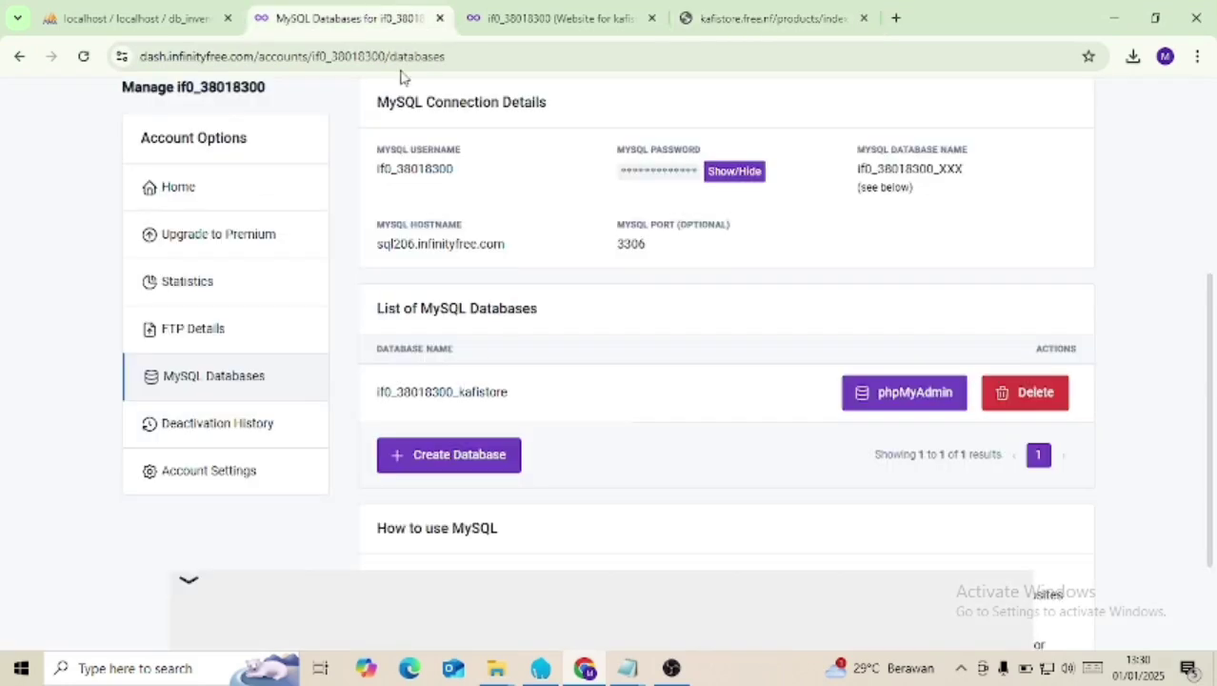
click(881, 389)
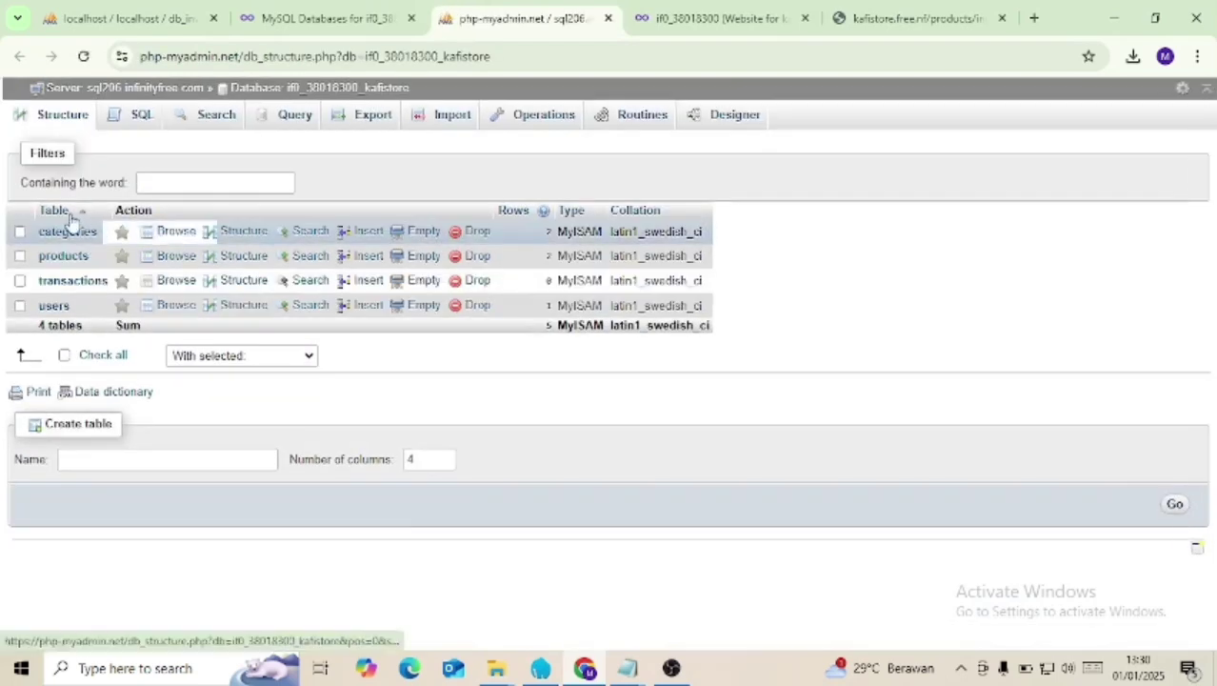
click(69, 233)
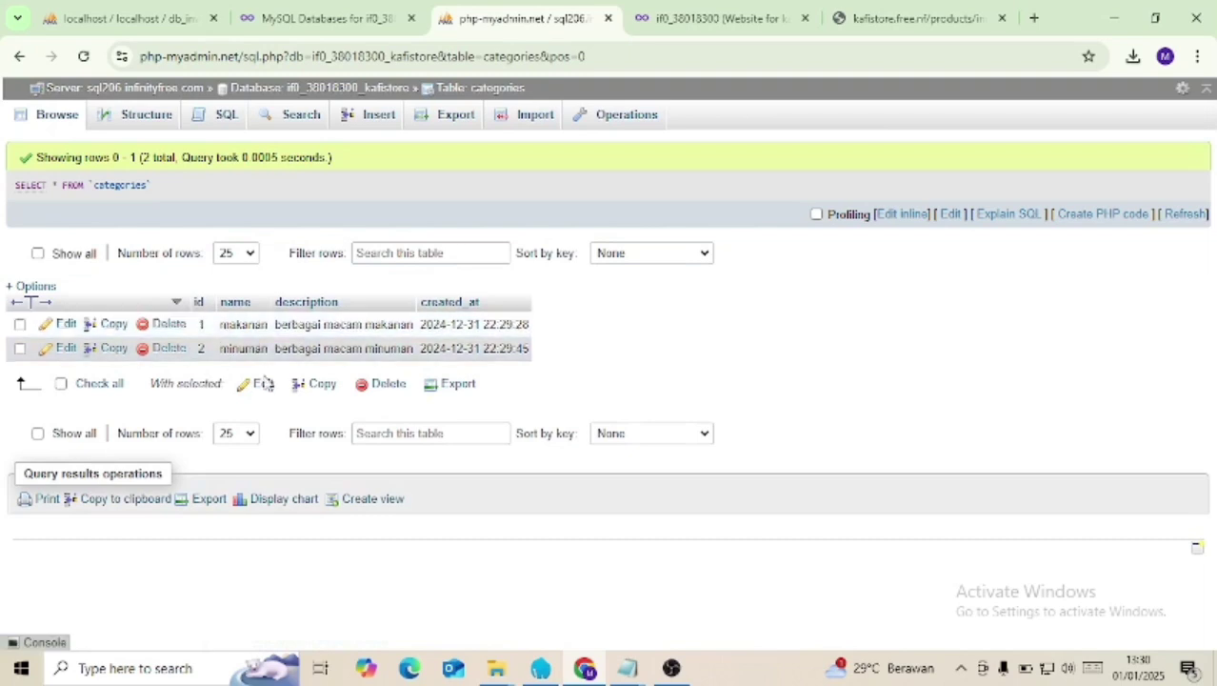
click(107, 120)
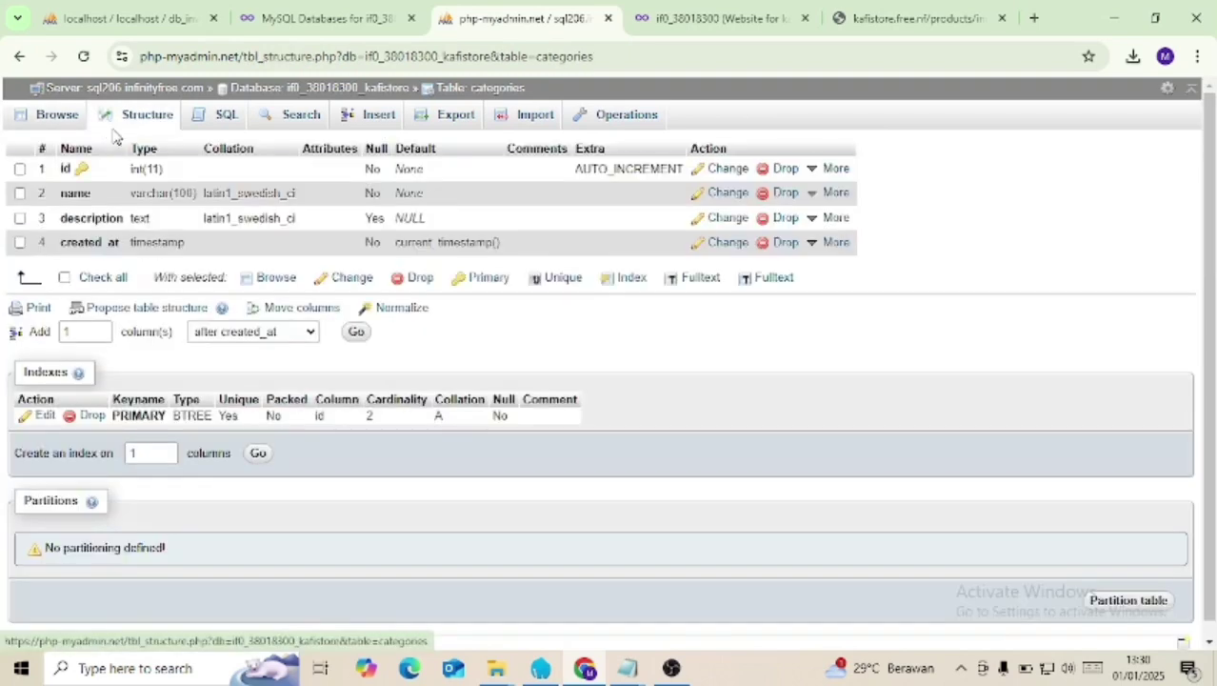
click(55, 116)
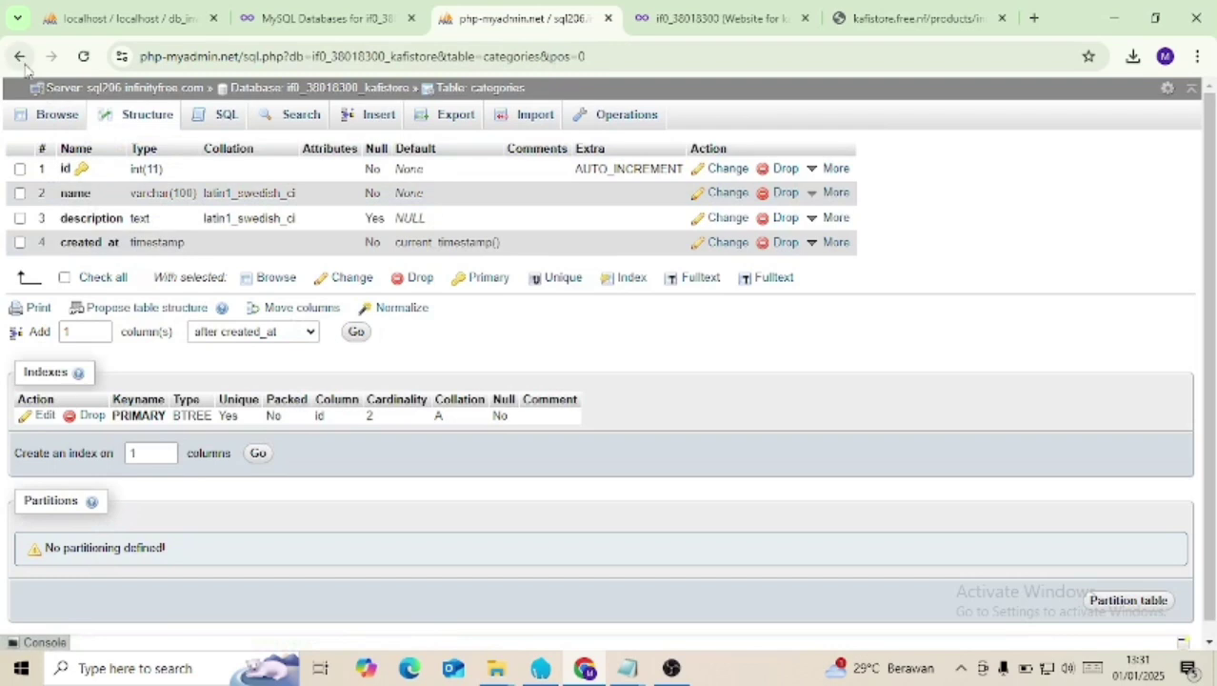
click(20, 57)
click(52, 118)
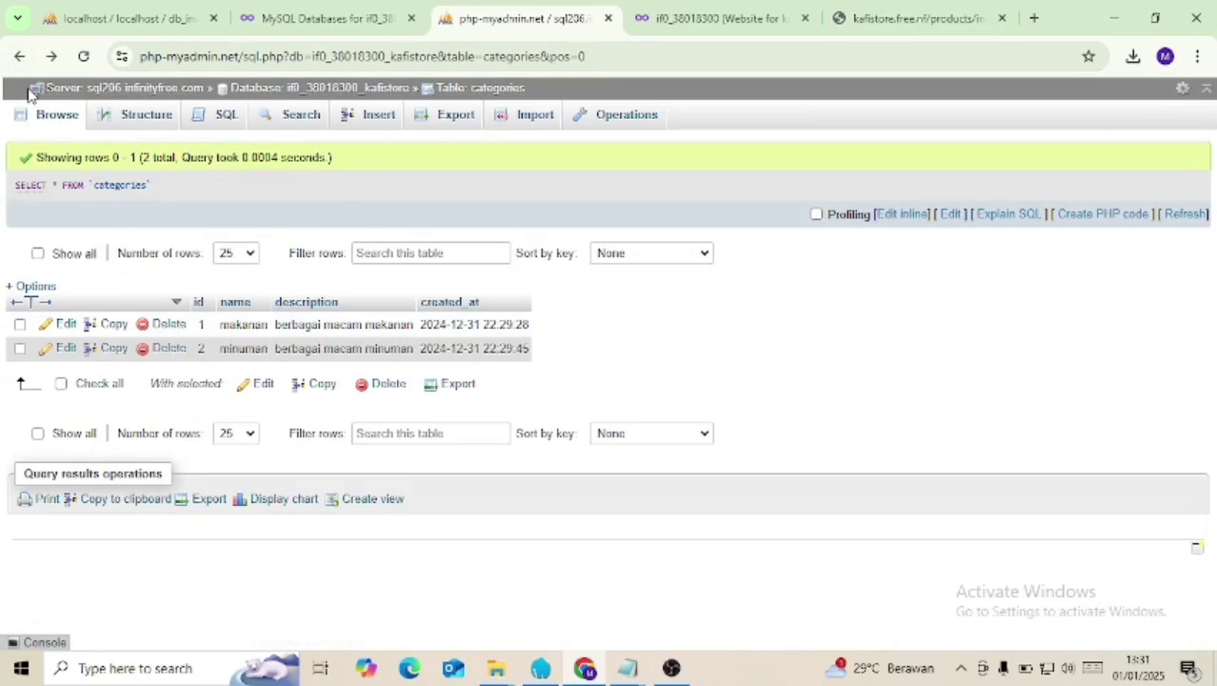
click(21, 57)
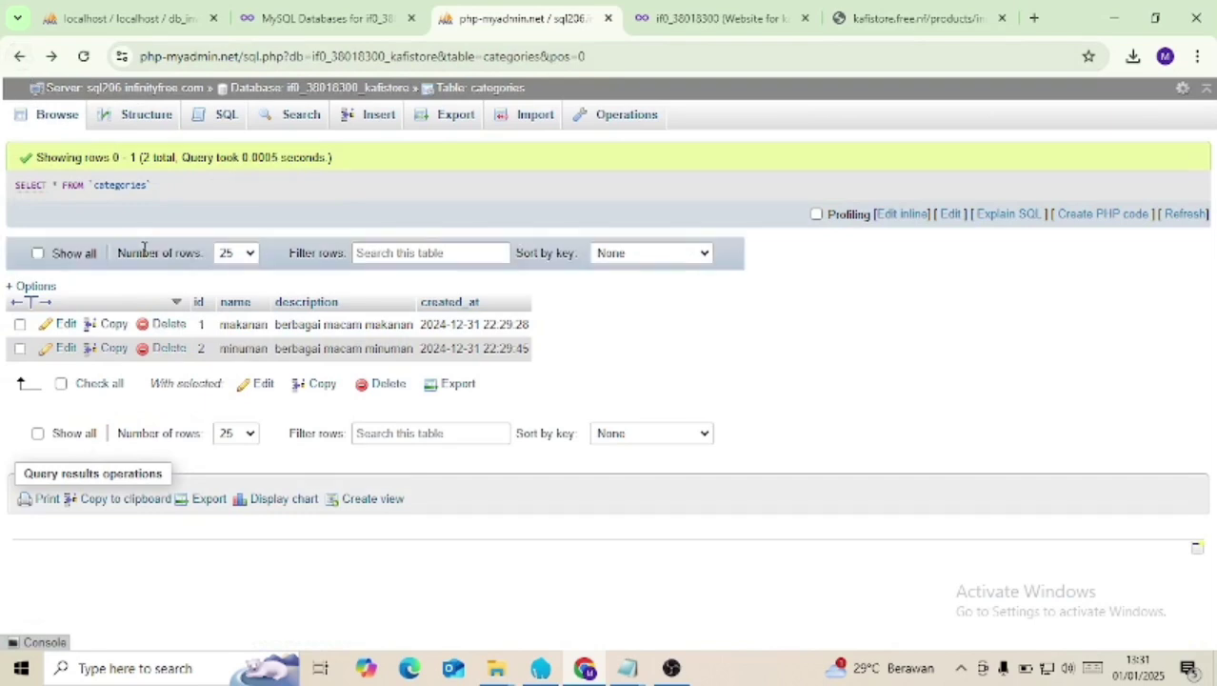
click(608, 19)
click(706, 18)
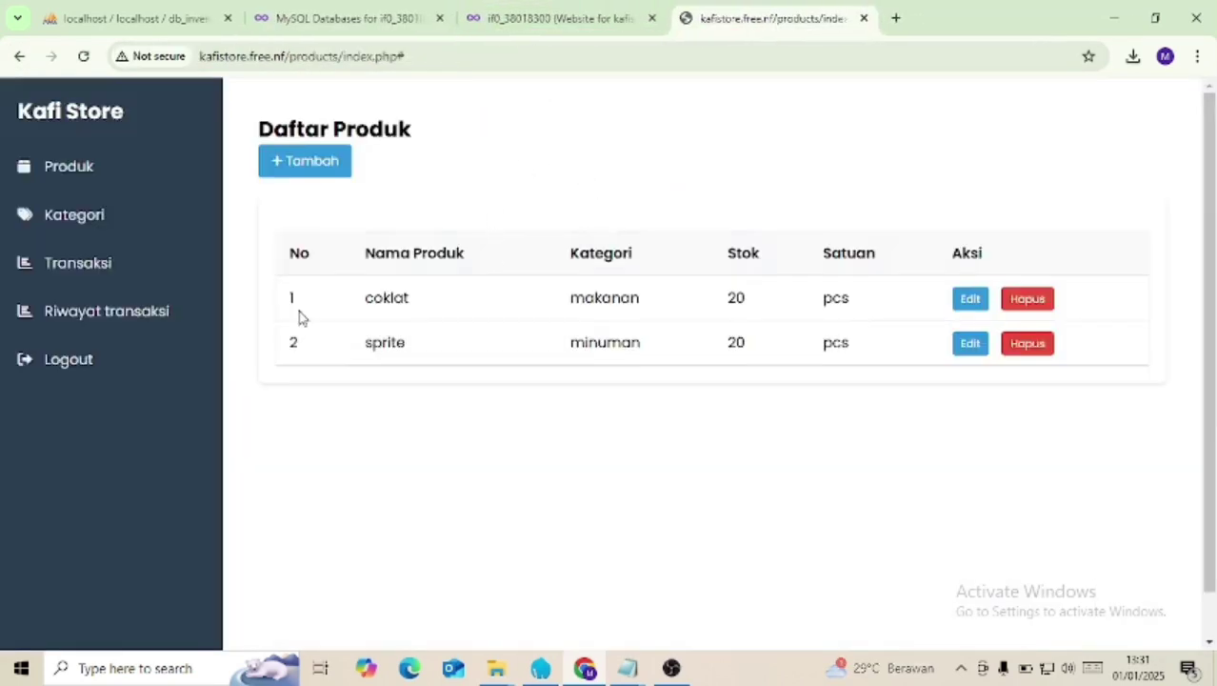
Step: Record a Masuk transaction of 30 for coklat with no remark, and check its stock in the product list
click(104, 279)
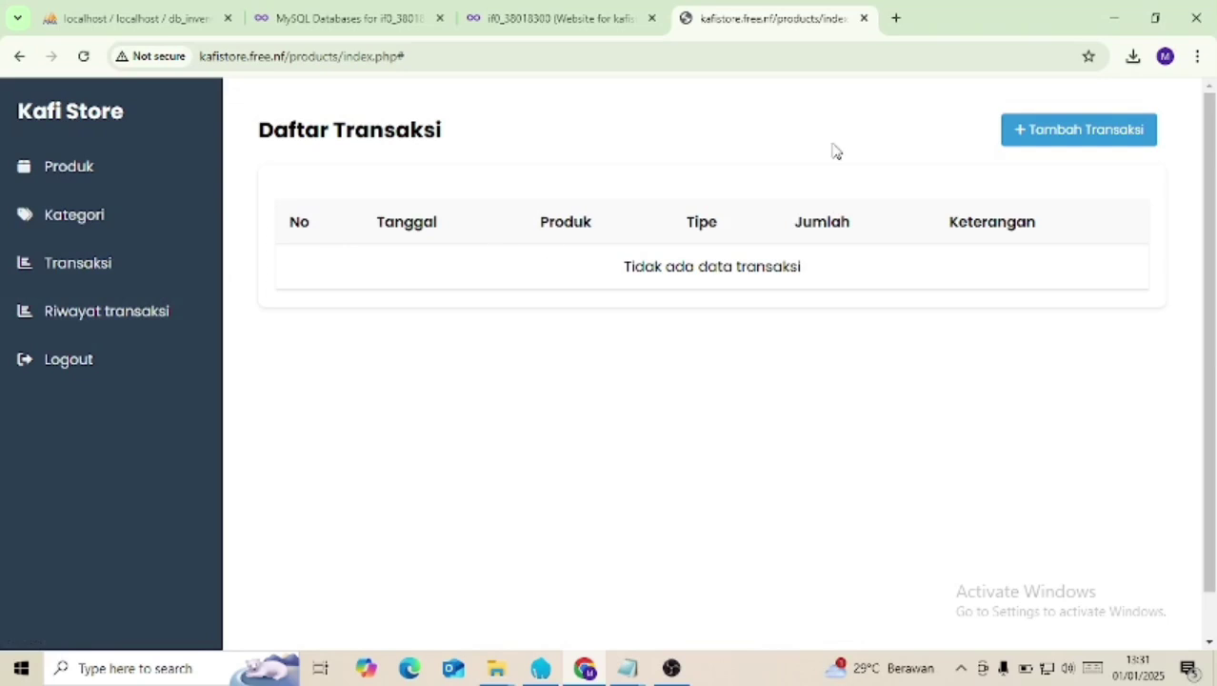
click(1027, 136)
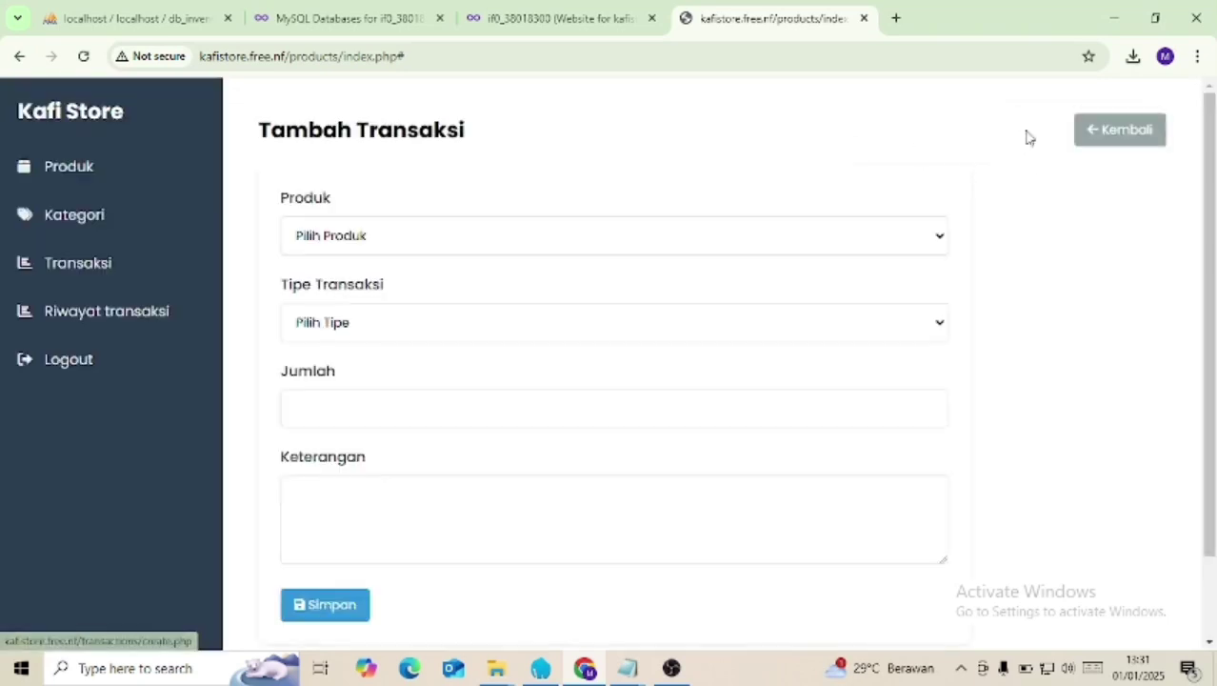
click(525, 247)
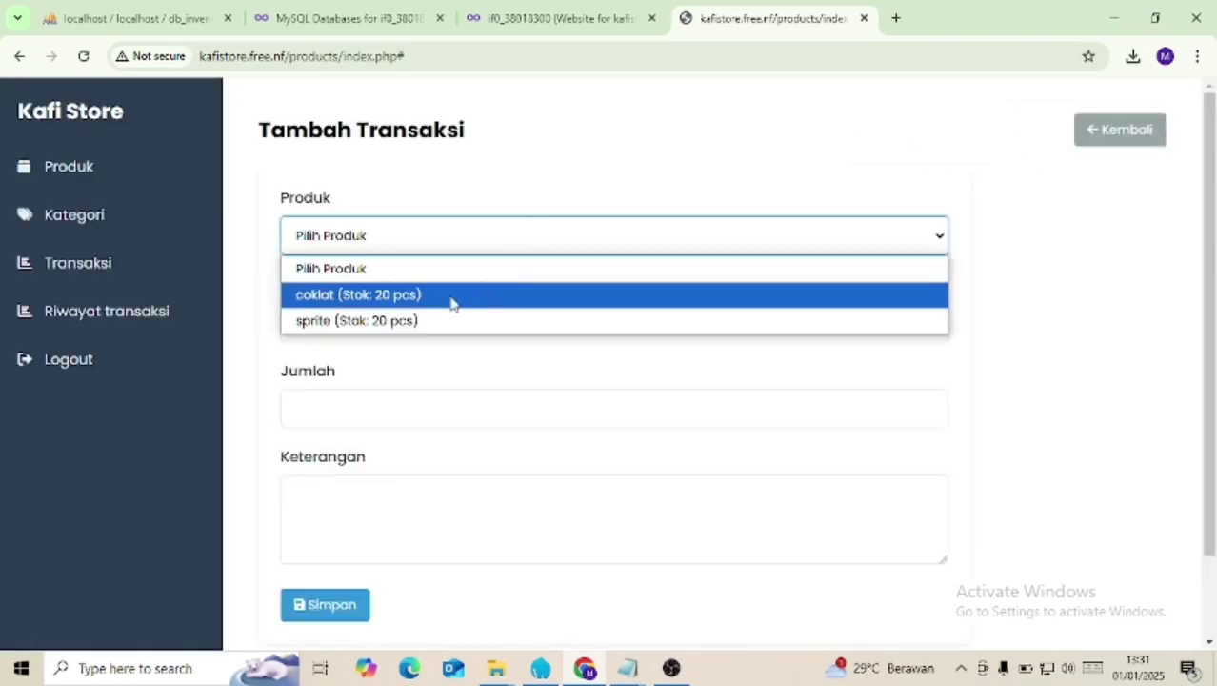
click(451, 296)
click(420, 333)
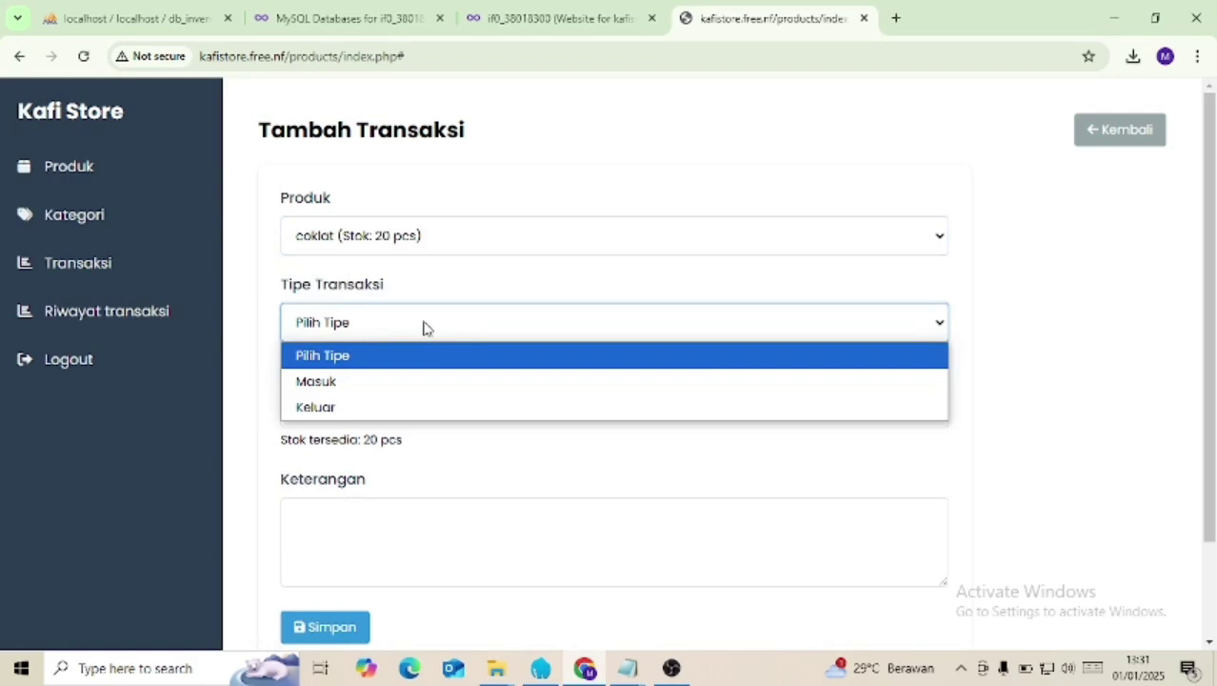
click(424, 328)
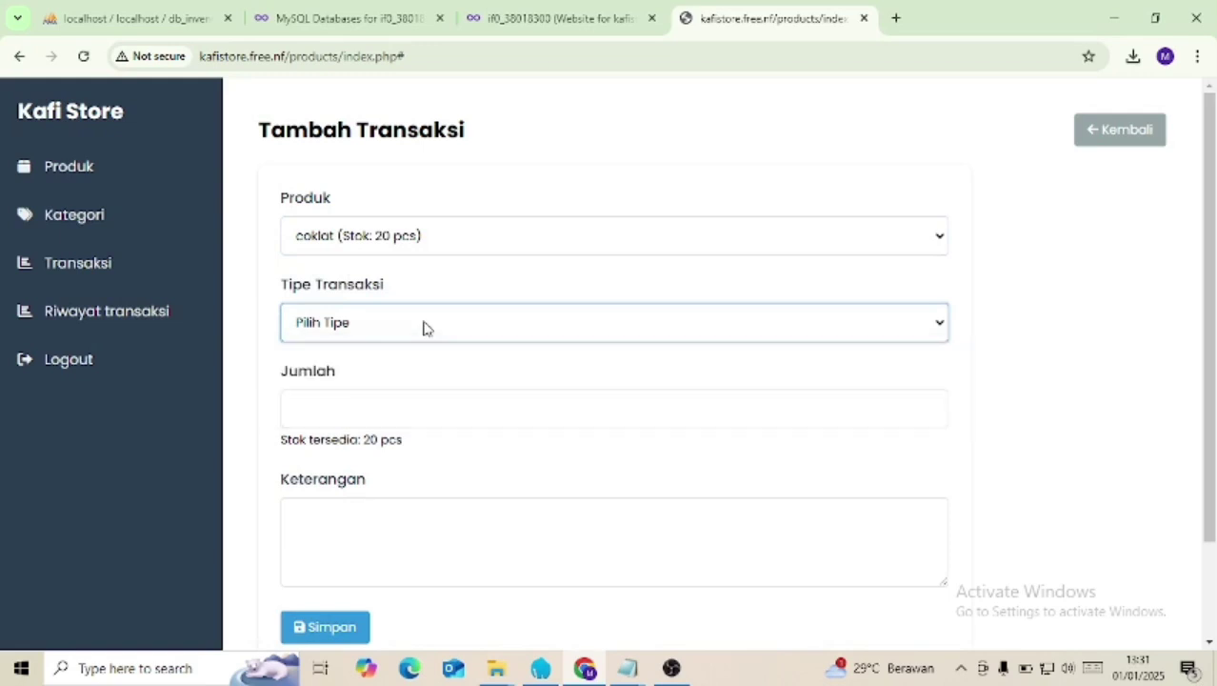
click(424, 328)
click(414, 383)
click(408, 398)
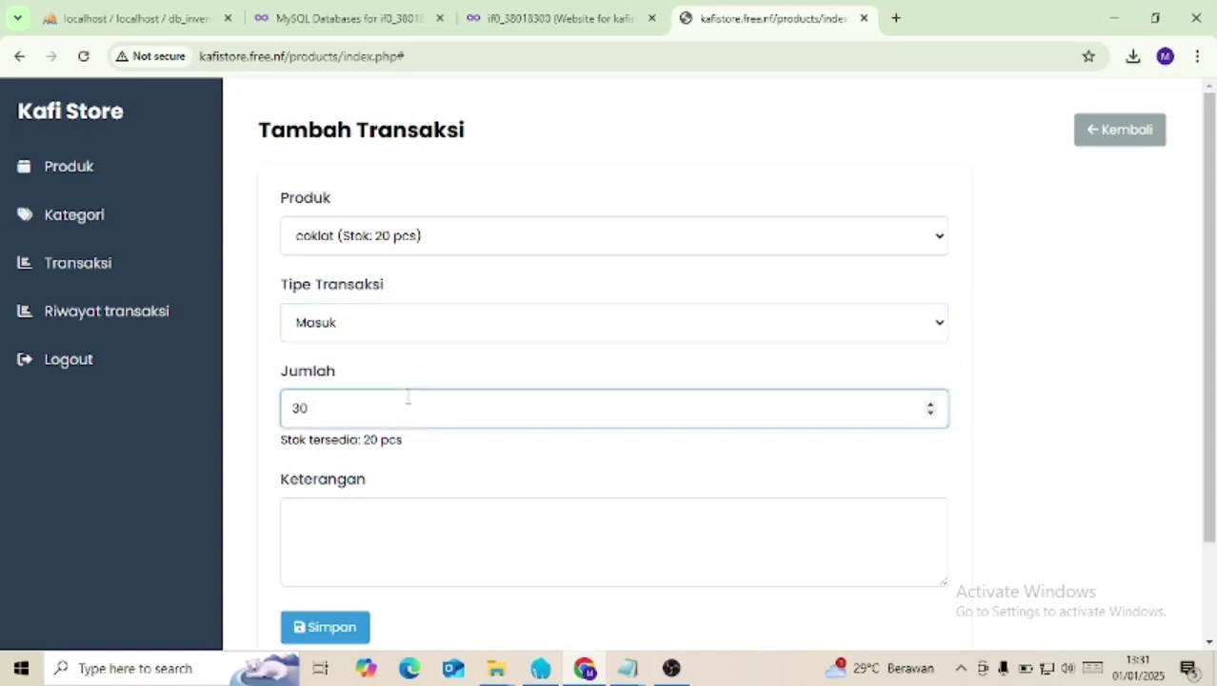
click(344, 625)
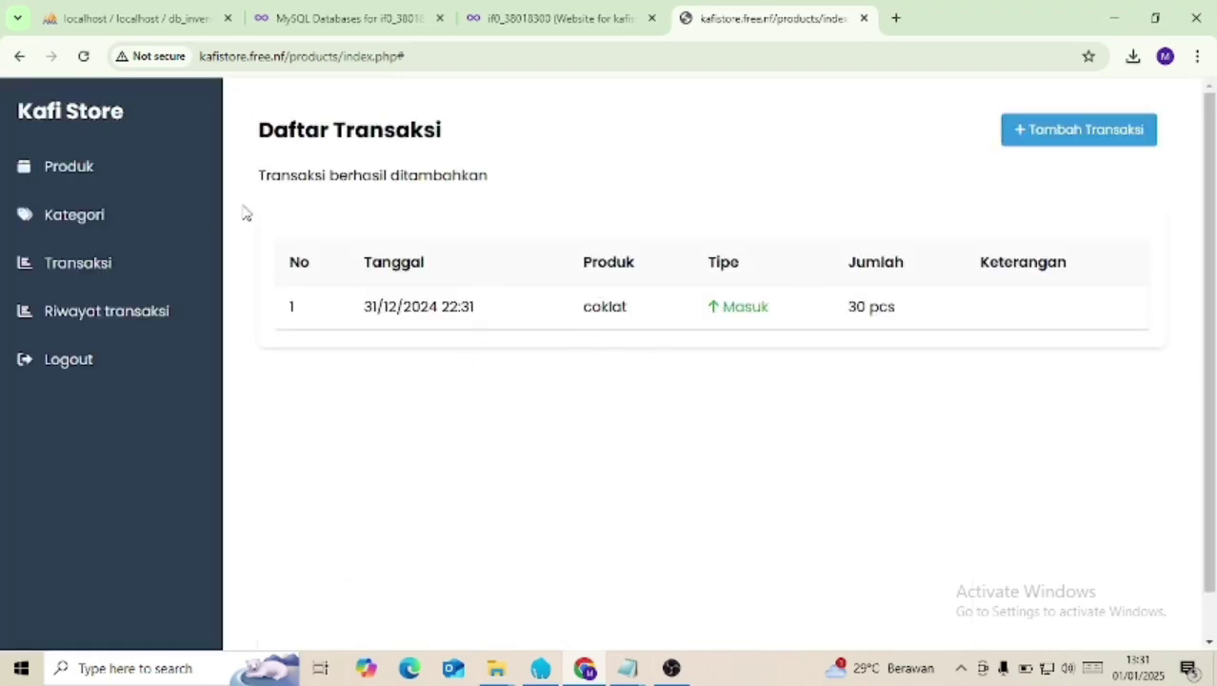
click(84, 174)
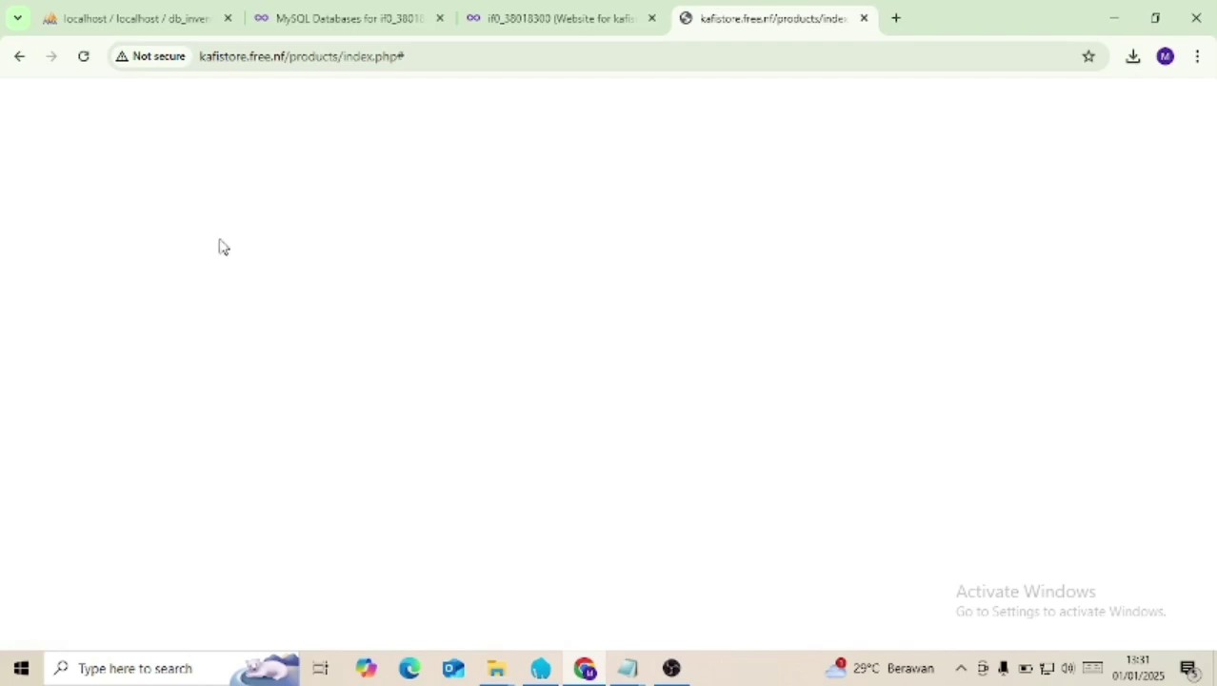
click(92, 169)
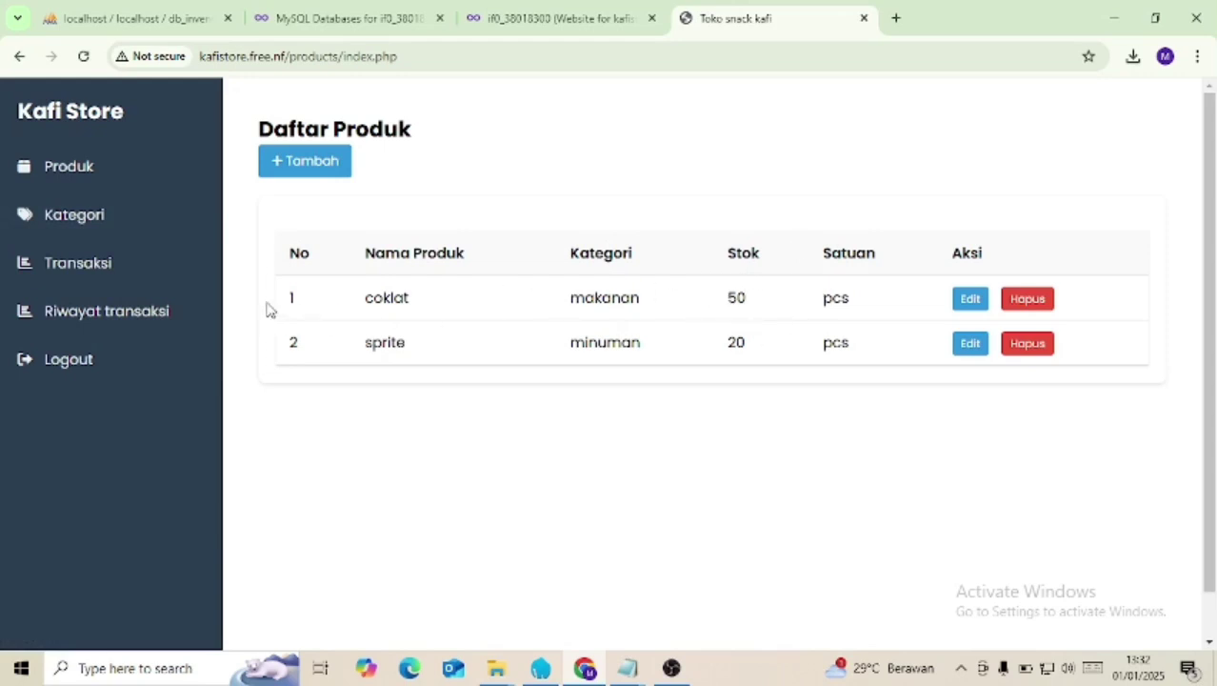
Step: Record a Keluar transaction of 10 for coklat, leaving the remark empty
click(78, 267)
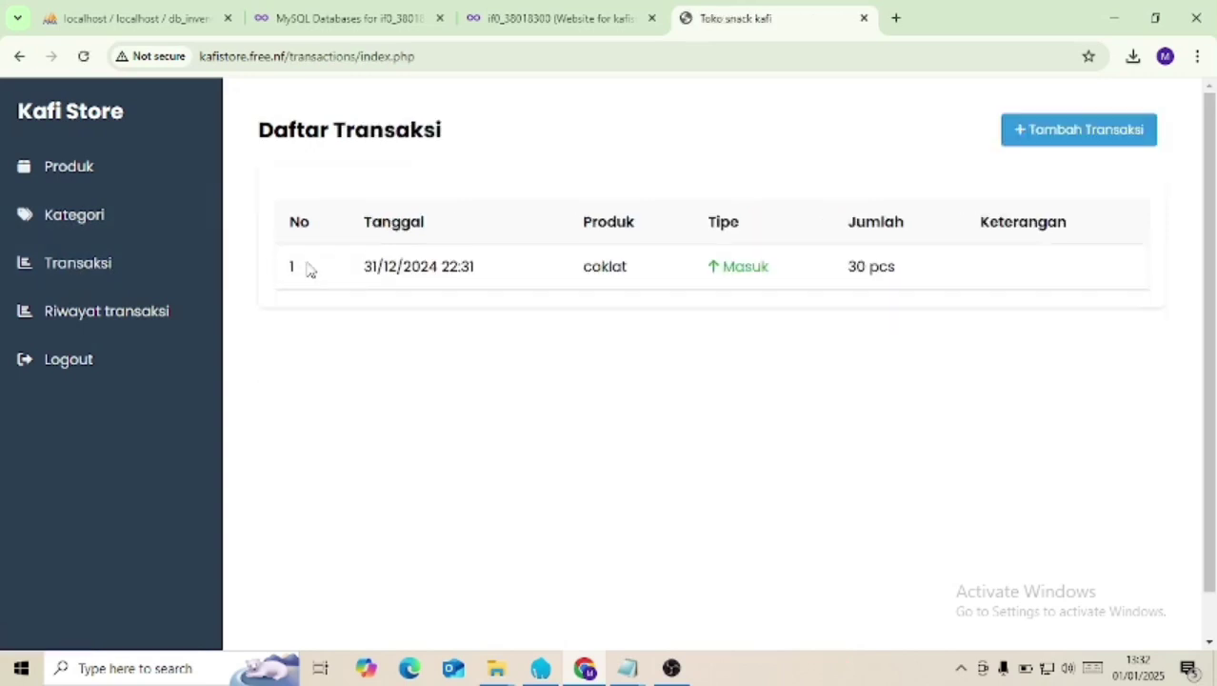
click(1081, 132)
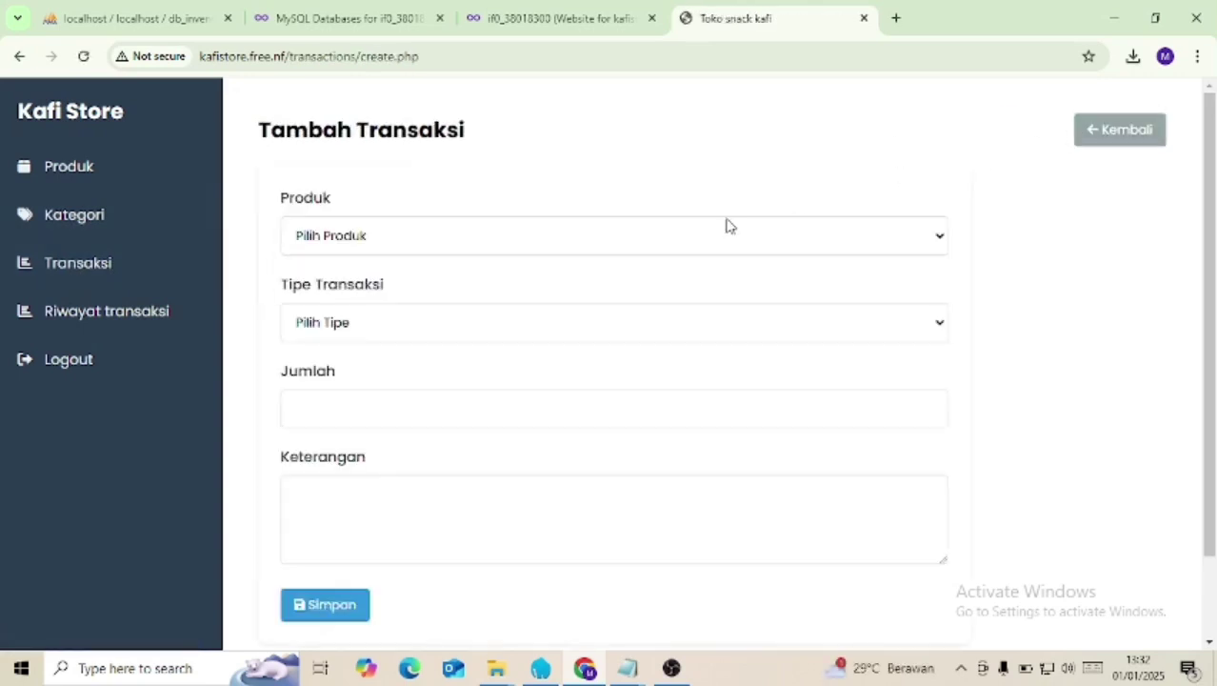
click(777, 253)
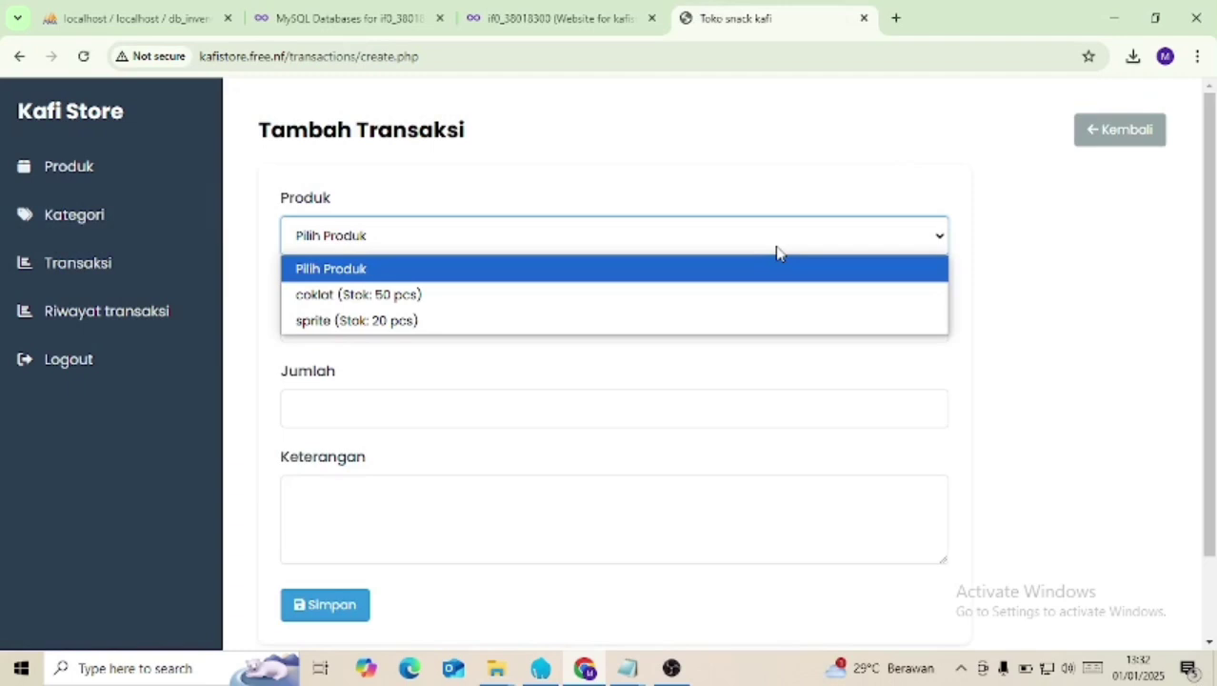
click(704, 287)
click(695, 331)
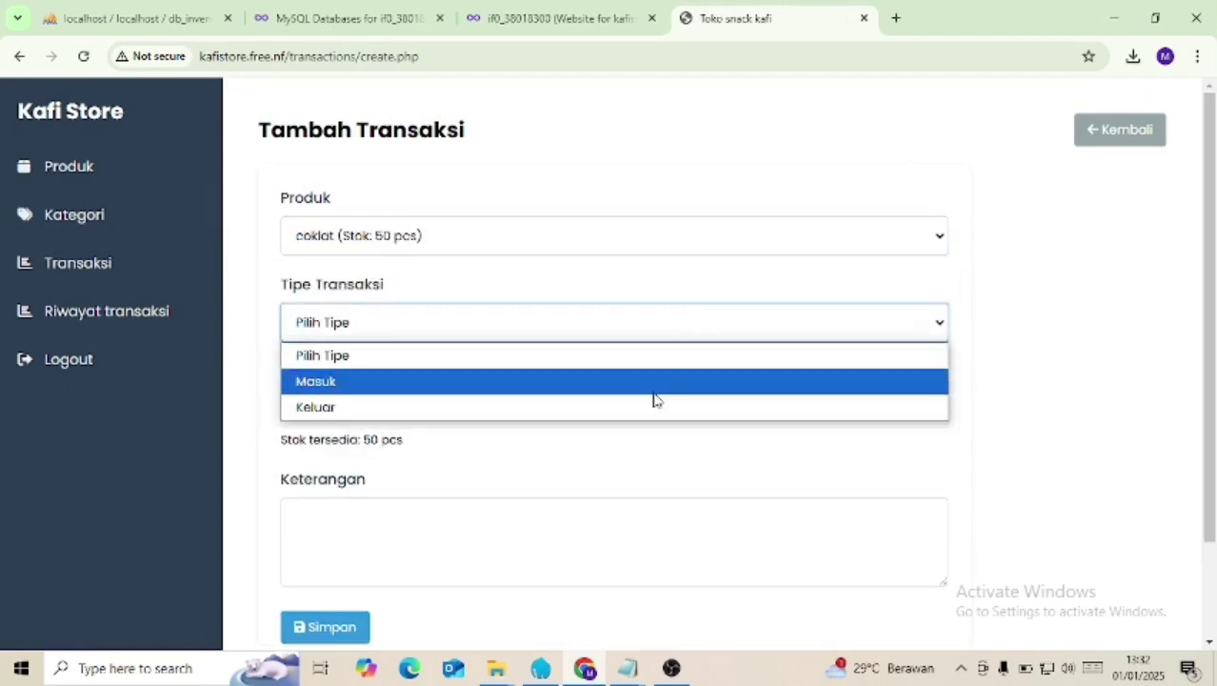
click(649, 407)
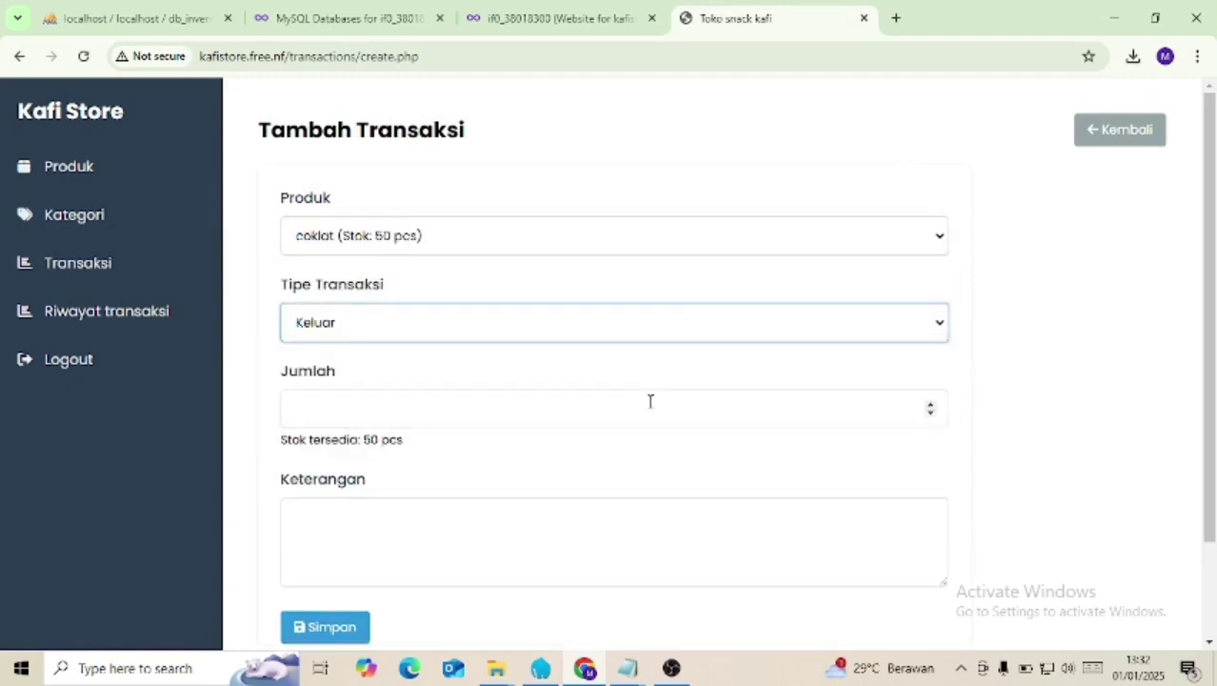
click(584, 422)
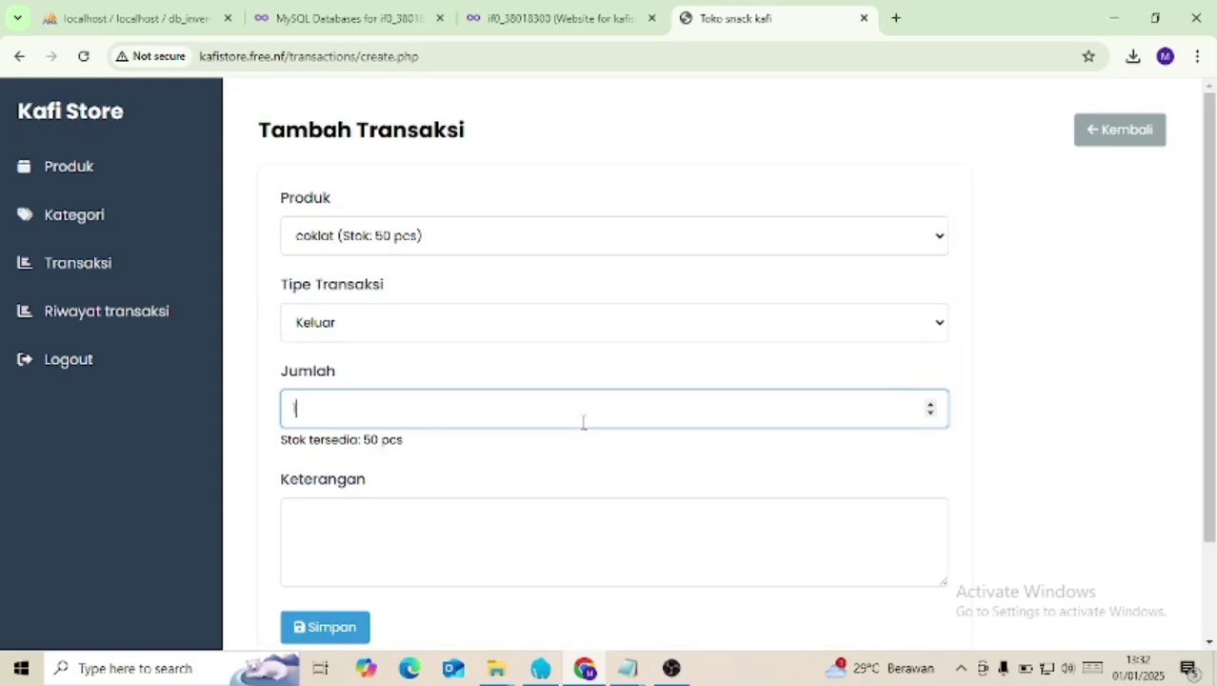
click(345, 626)
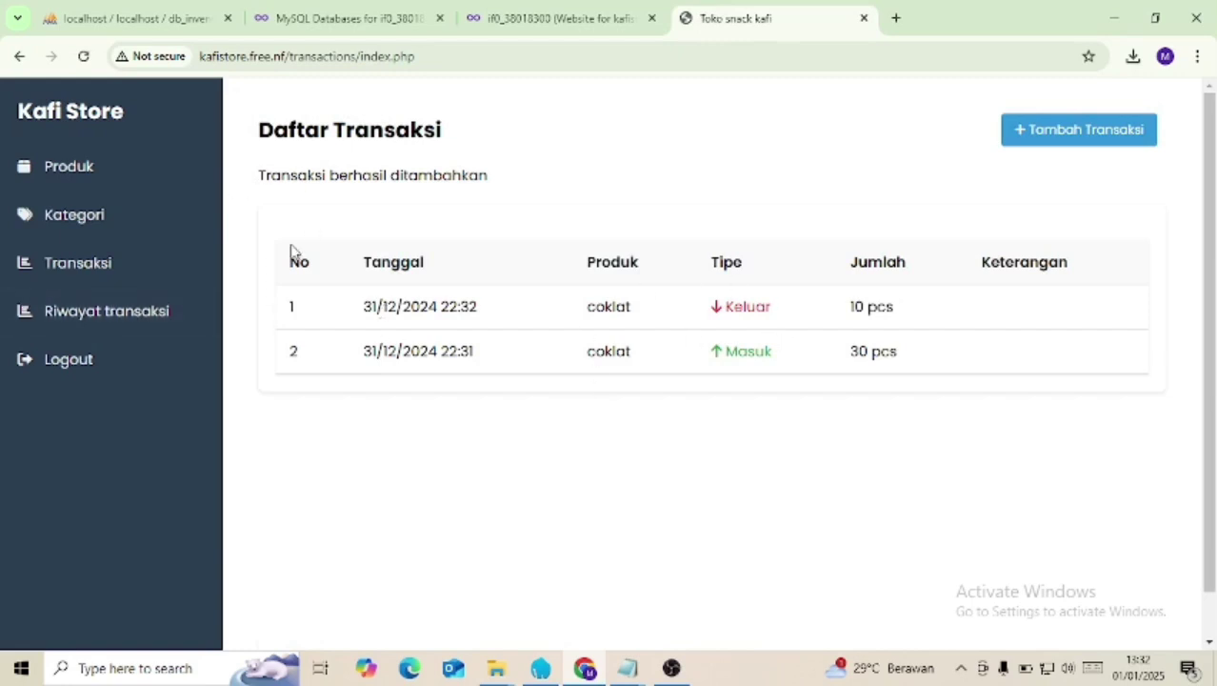
Step: Examine the transaction history page, including its summary totals, filters and list of transactions
click(137, 320)
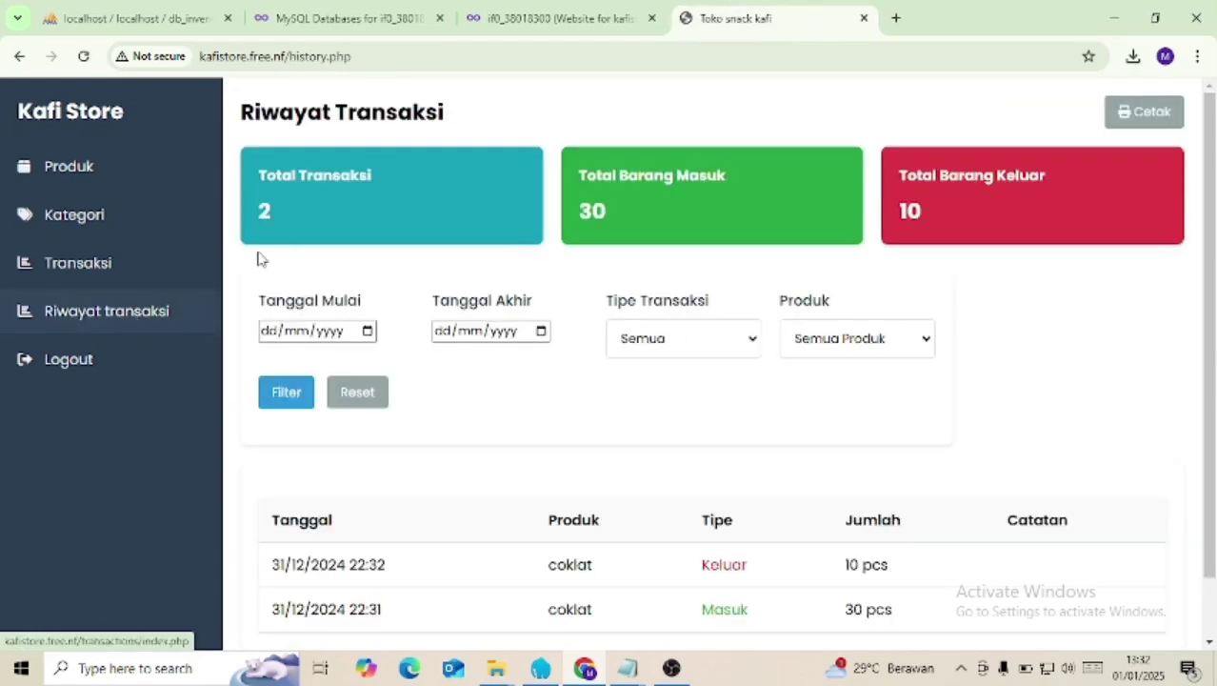
scroll(500, 215, down, 2)
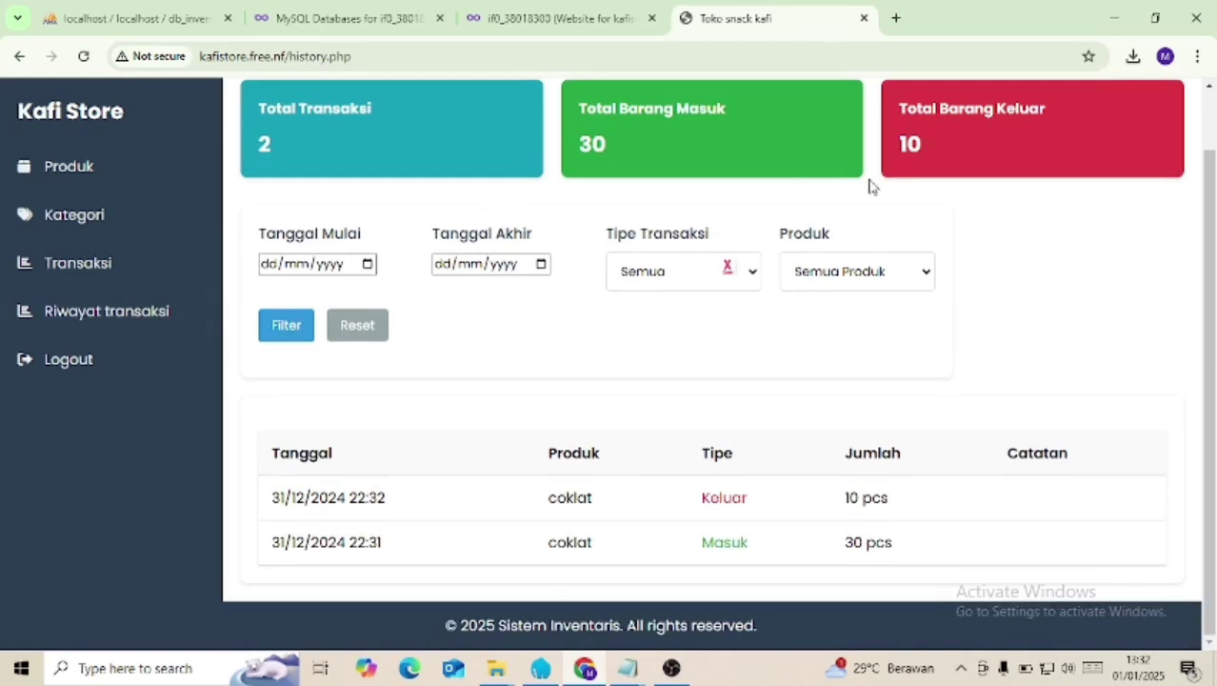
scroll(870, 184, up, 1)
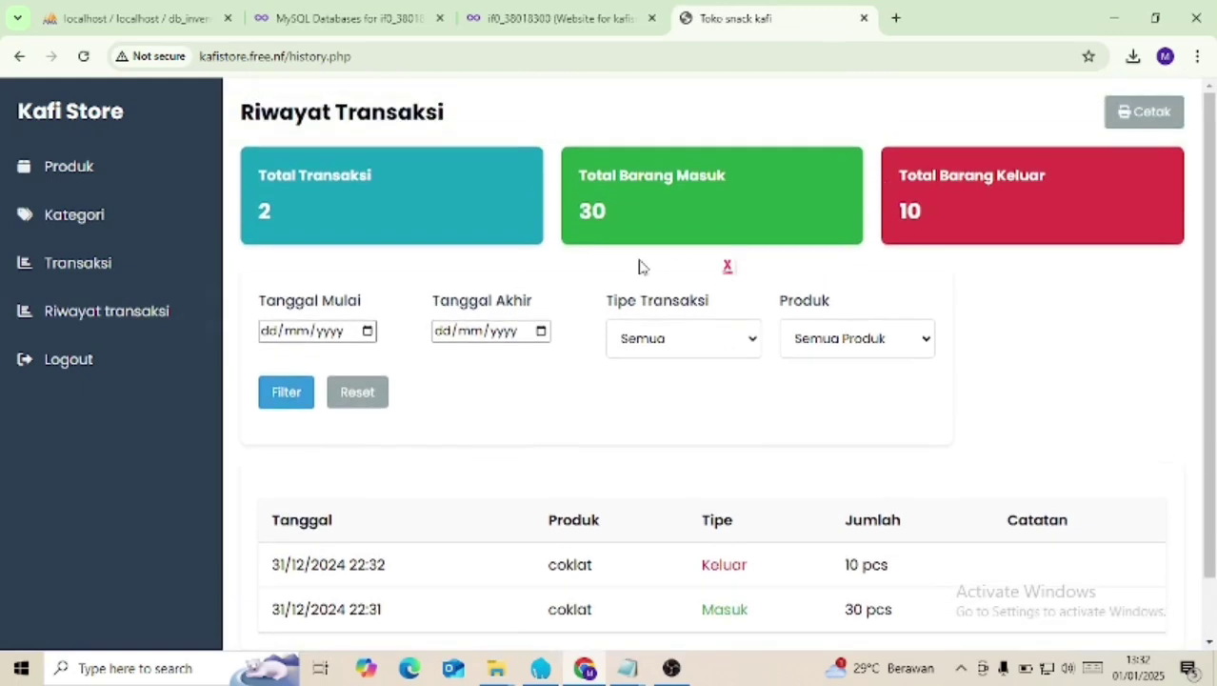
Step: Preview the printout of the unfiltered transaction history, and close the preview without saving it
click(728, 267)
scroll(740, 324, down, 1)
scroll(742, 325, up, 1)
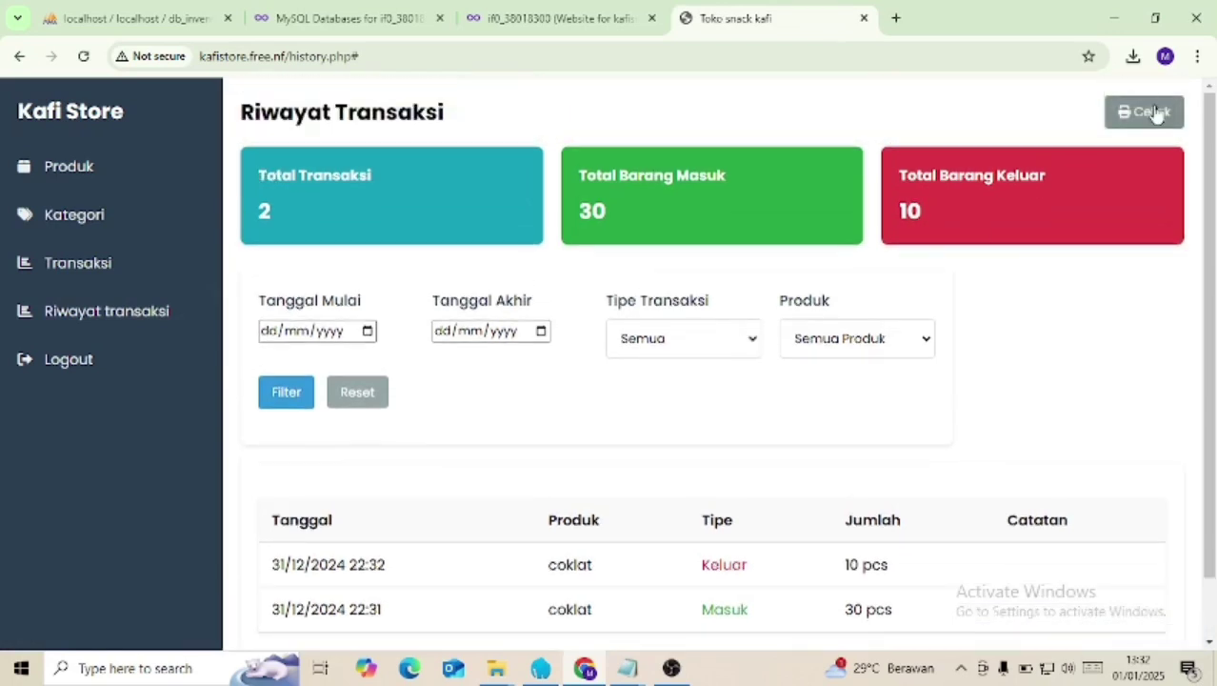
click(1149, 112)
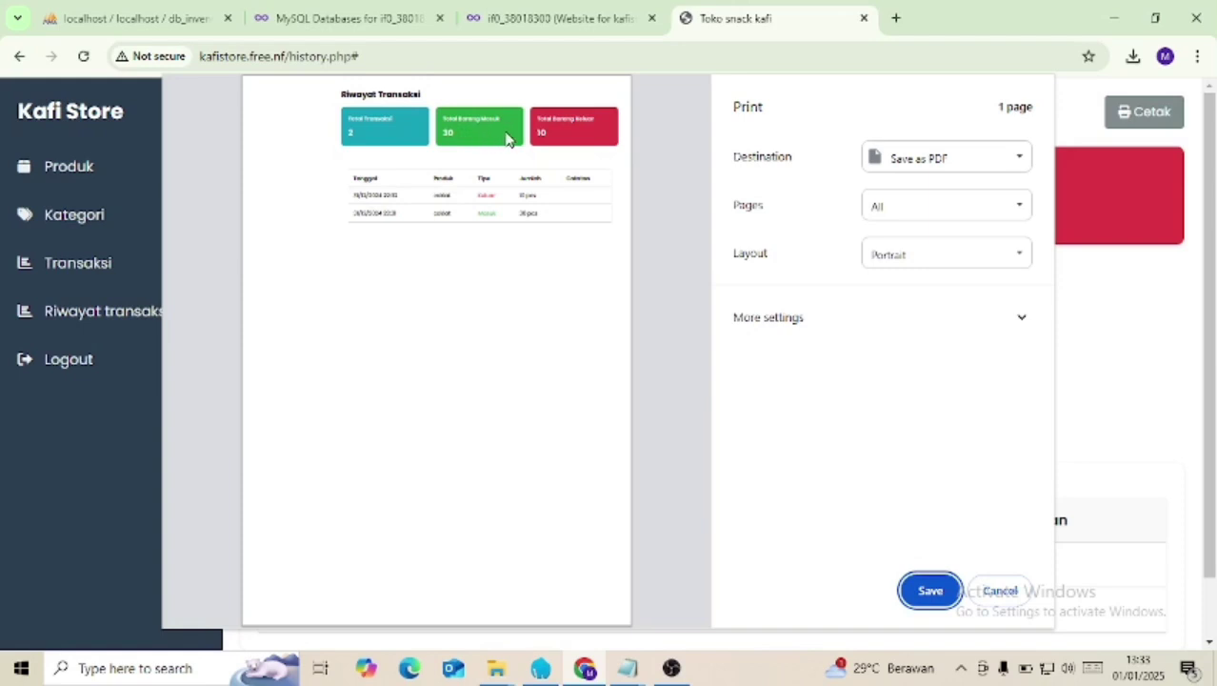
click(1000, 592)
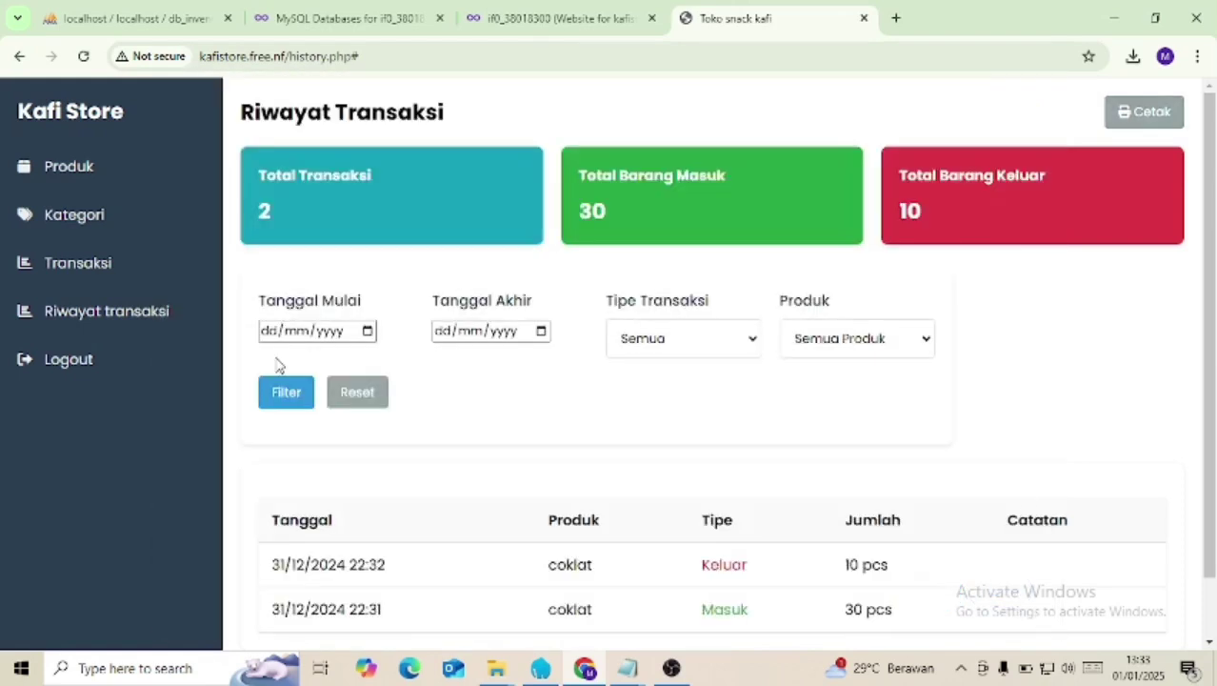
Step: Delete the product sprite from the product list and confirm the deletion
click(80, 227)
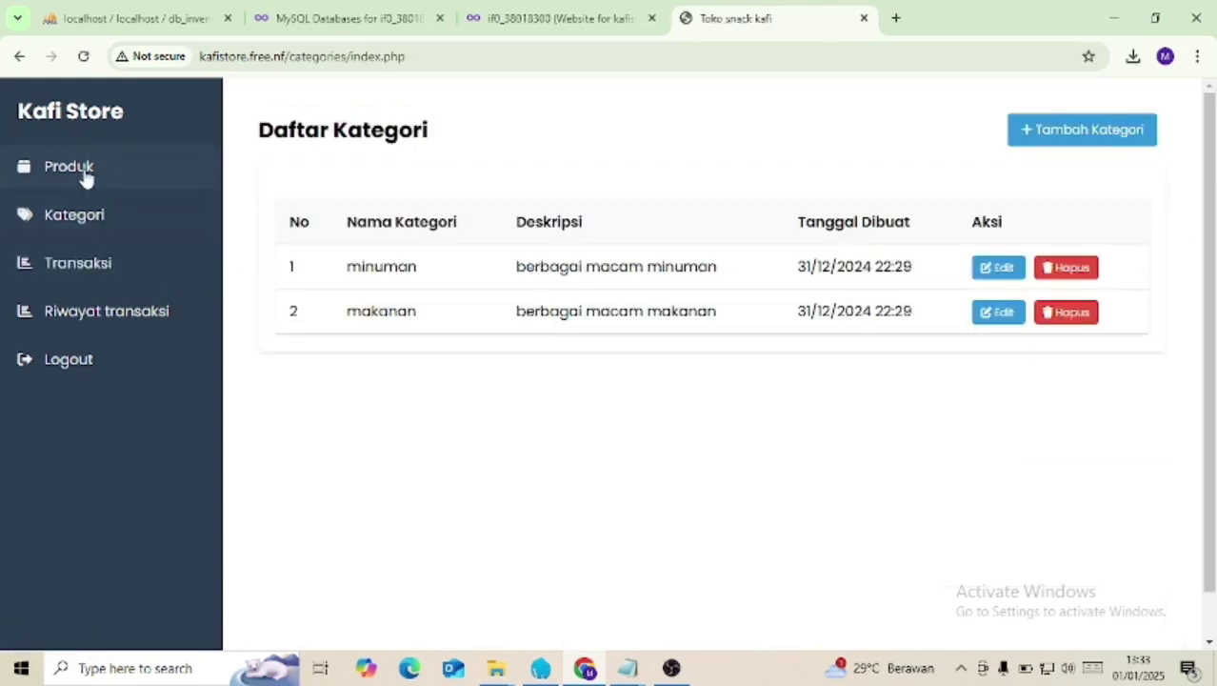
click(85, 174)
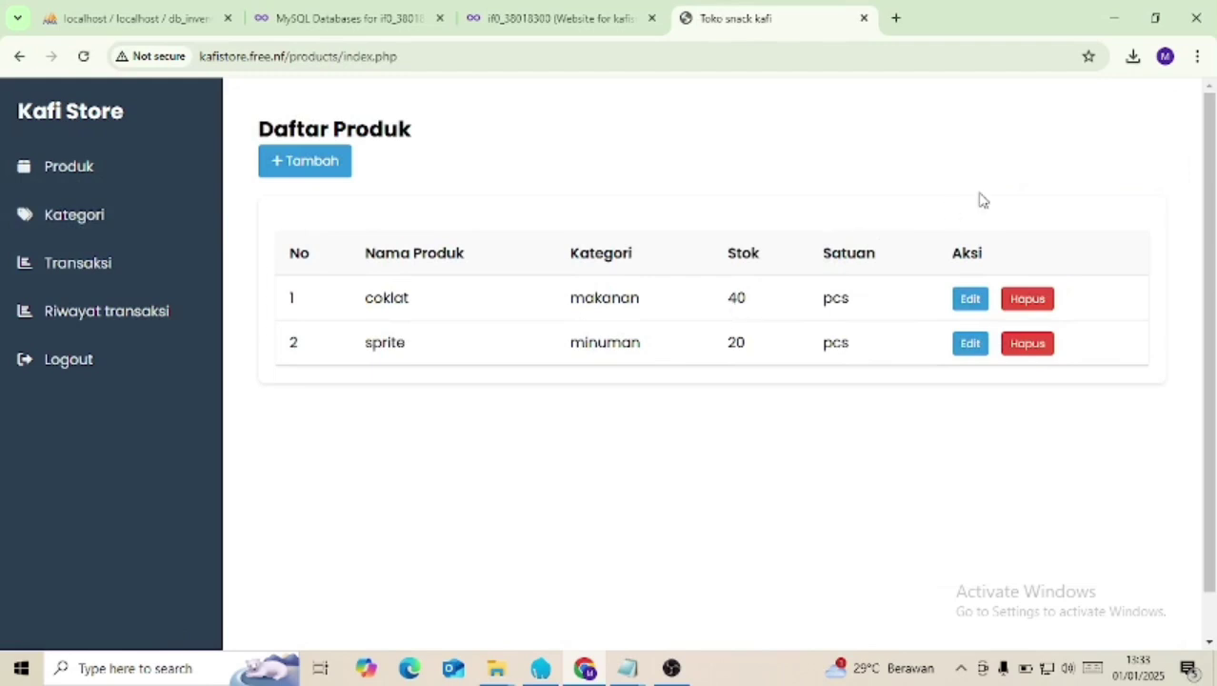
click(1024, 344)
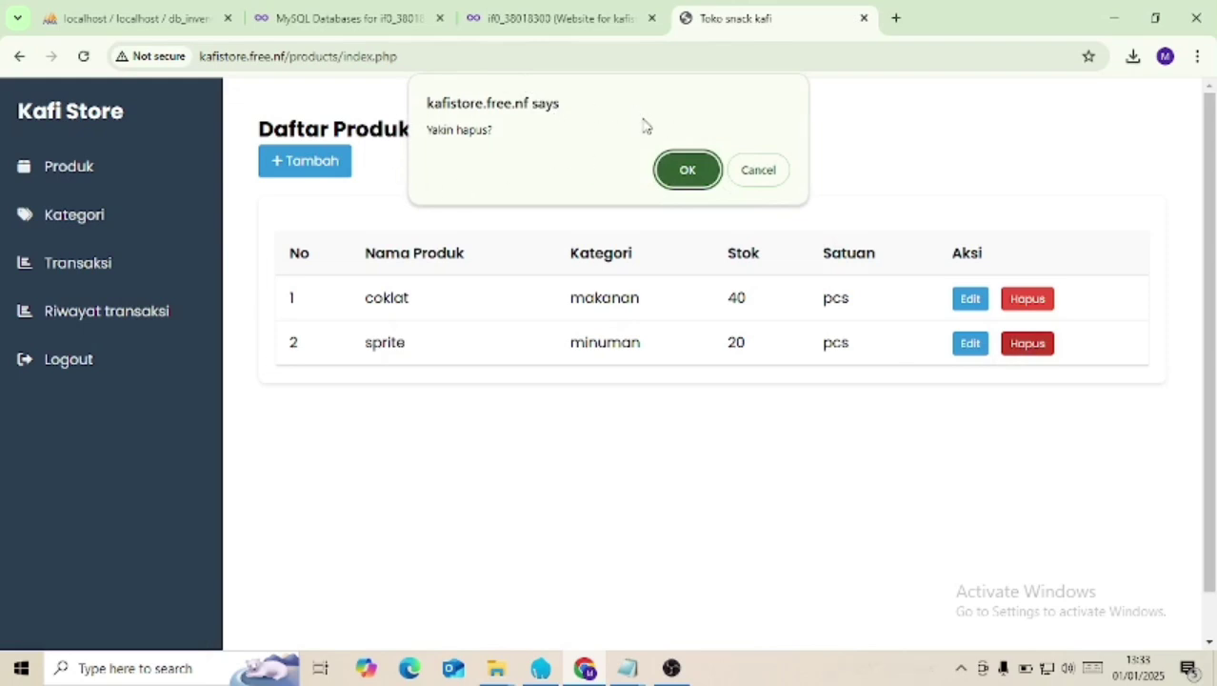
click(690, 168)
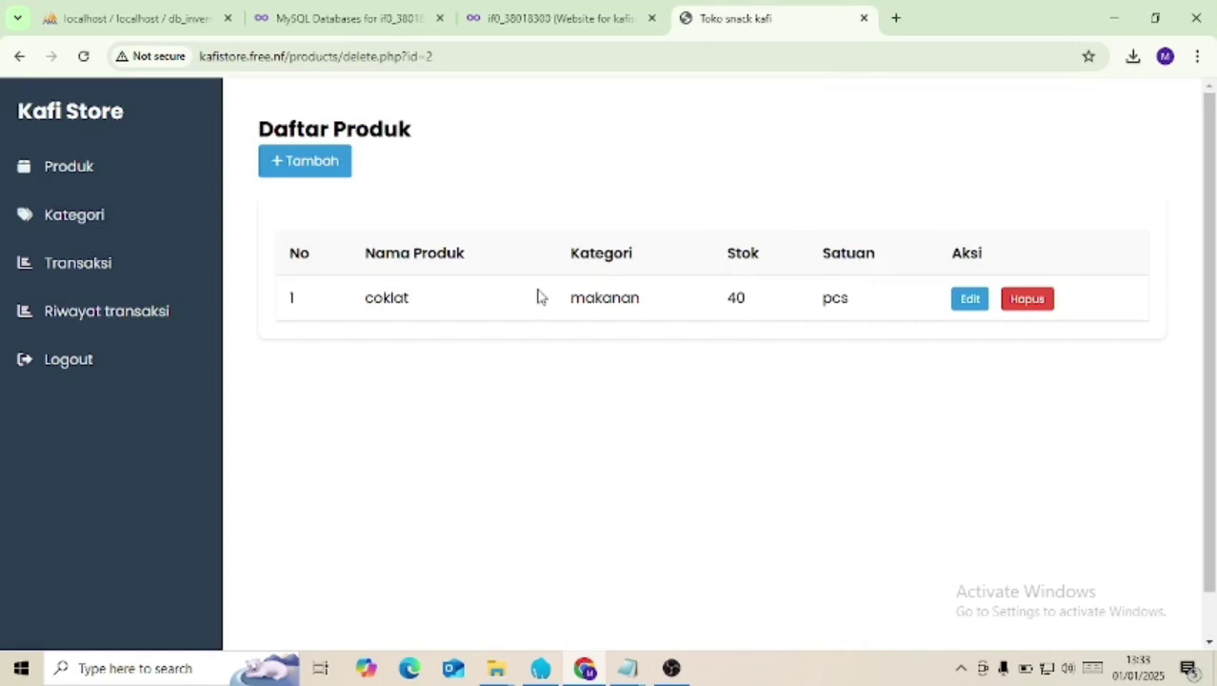
Step: Add a category named makanan ringan with an empty description, and delete it again from the category list
click(29, 221)
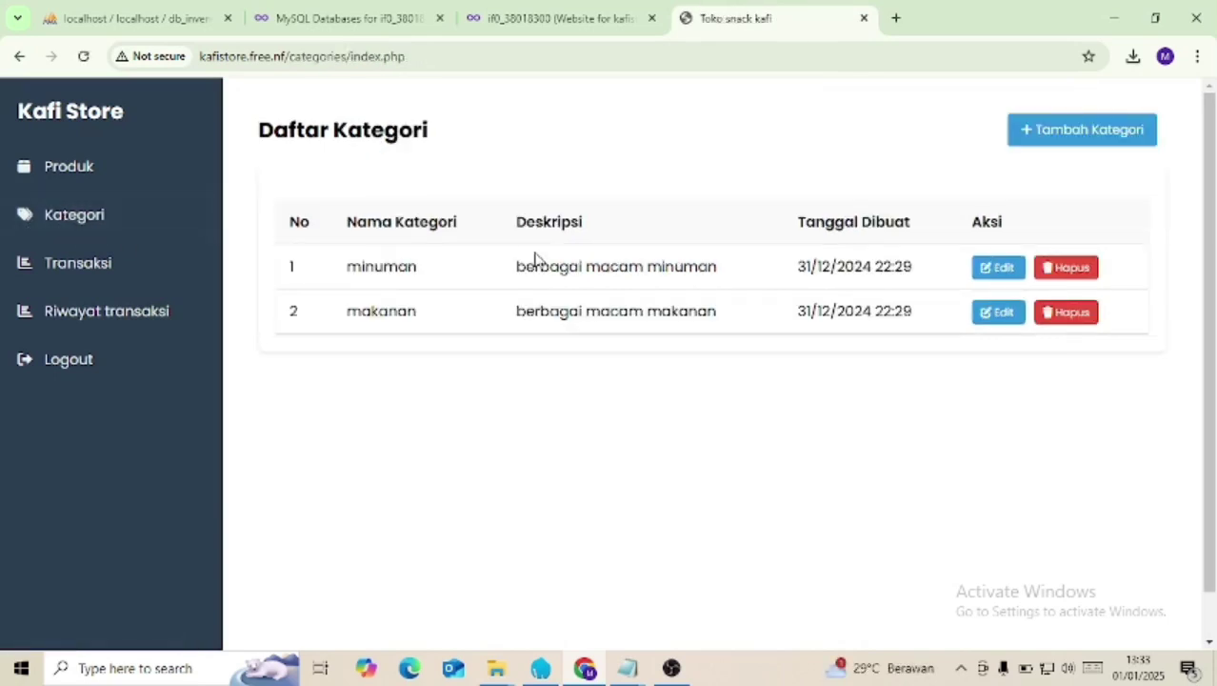
click(1034, 130)
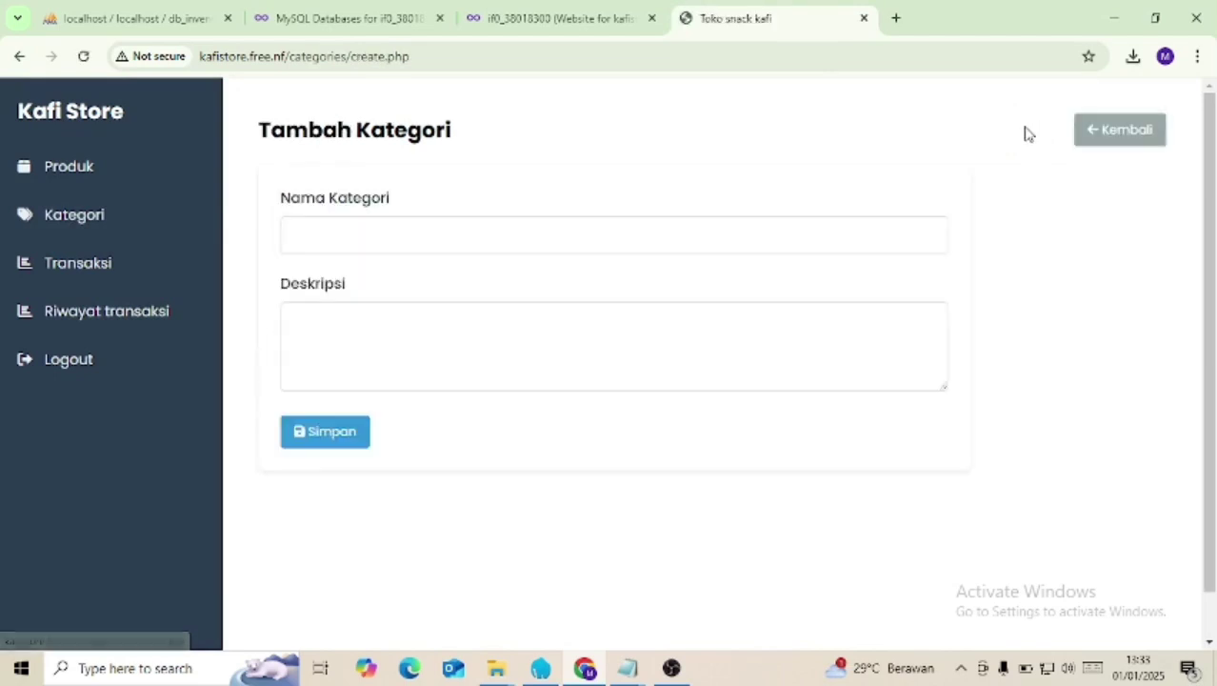
click(689, 230)
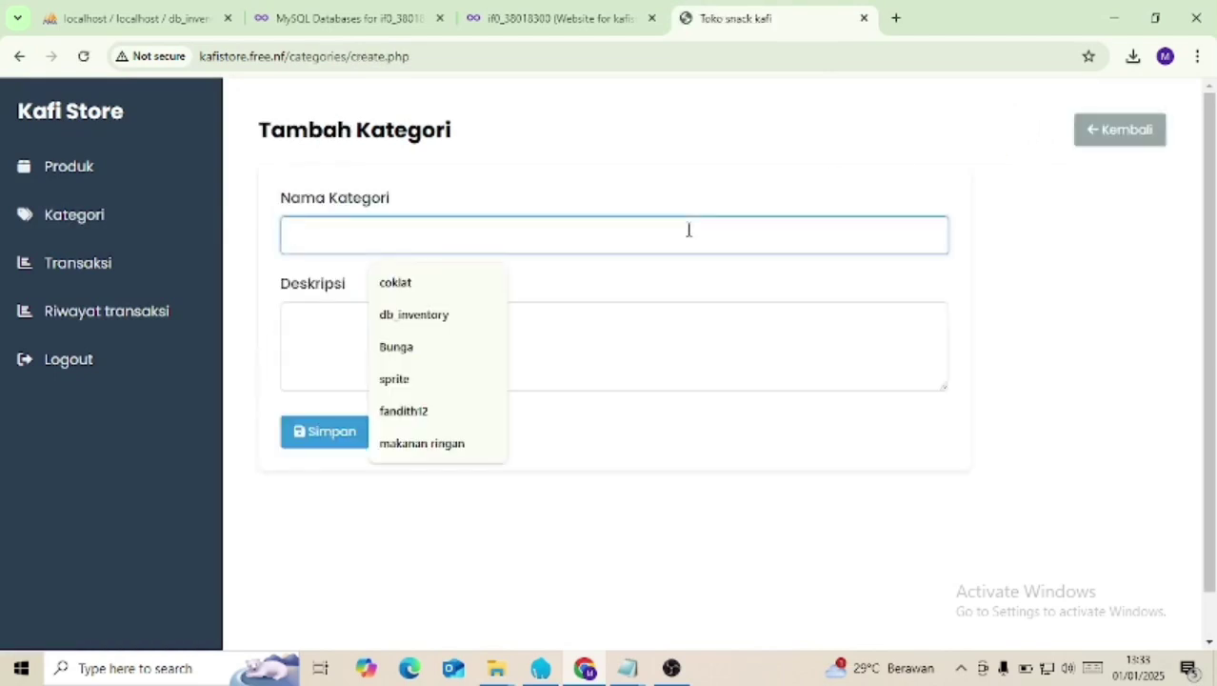
text(makanan )
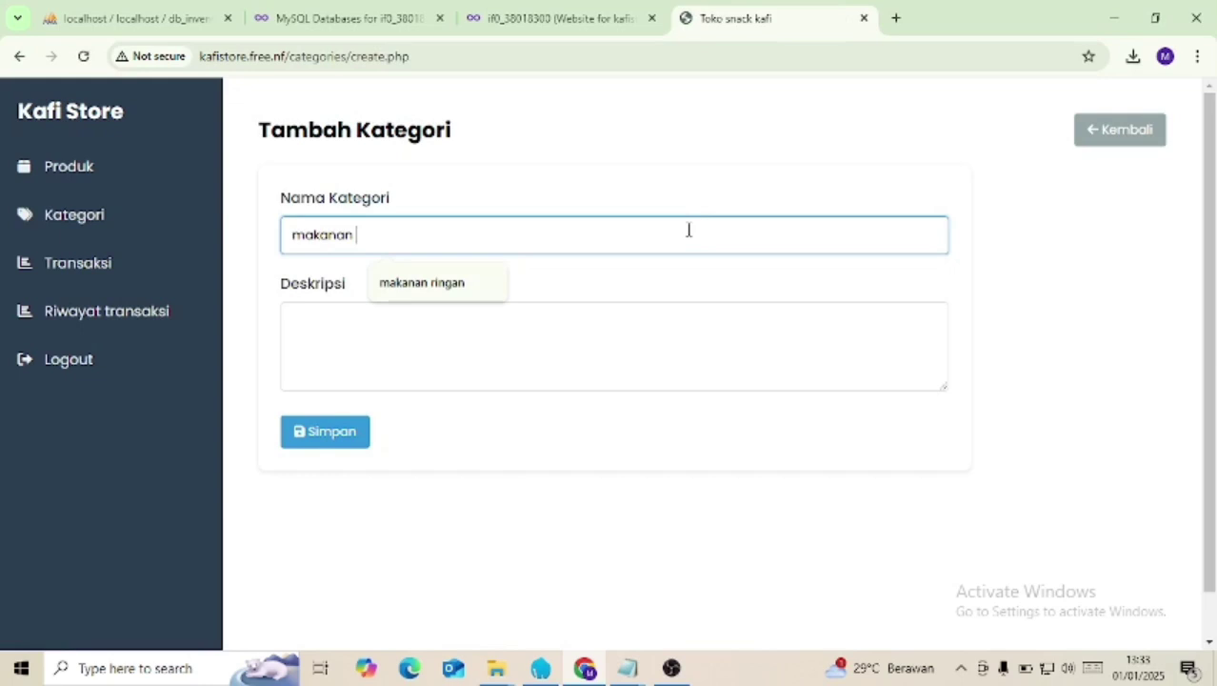
text(ringan)
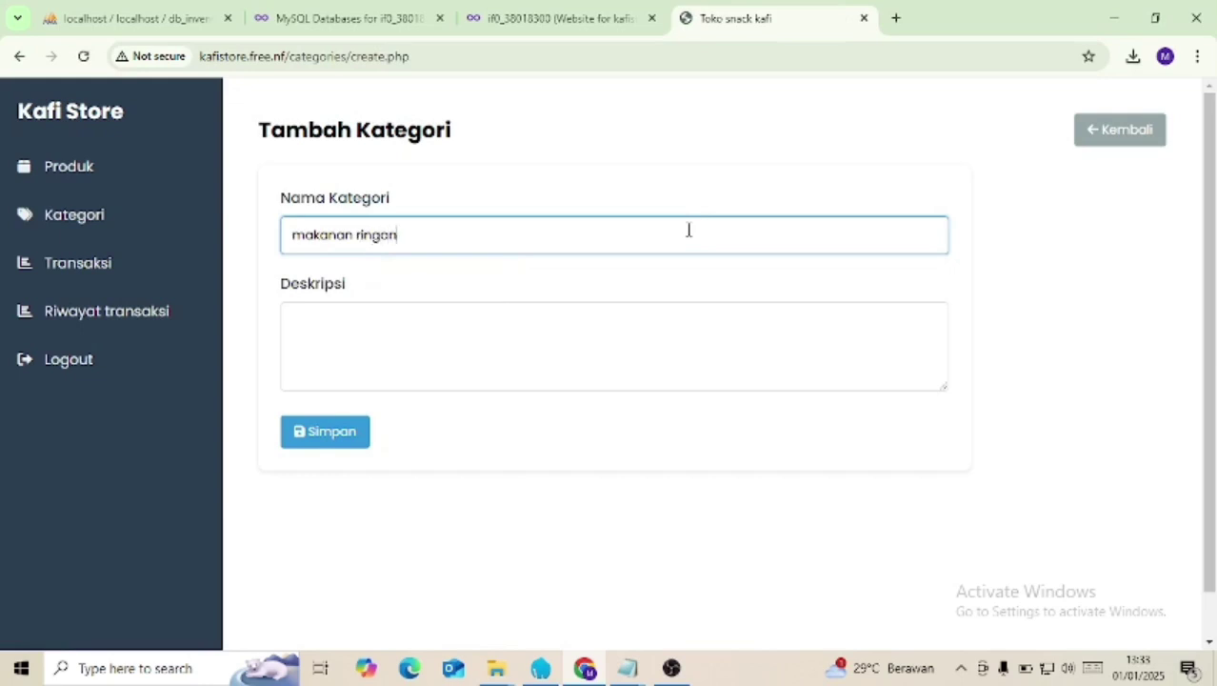
click(333, 435)
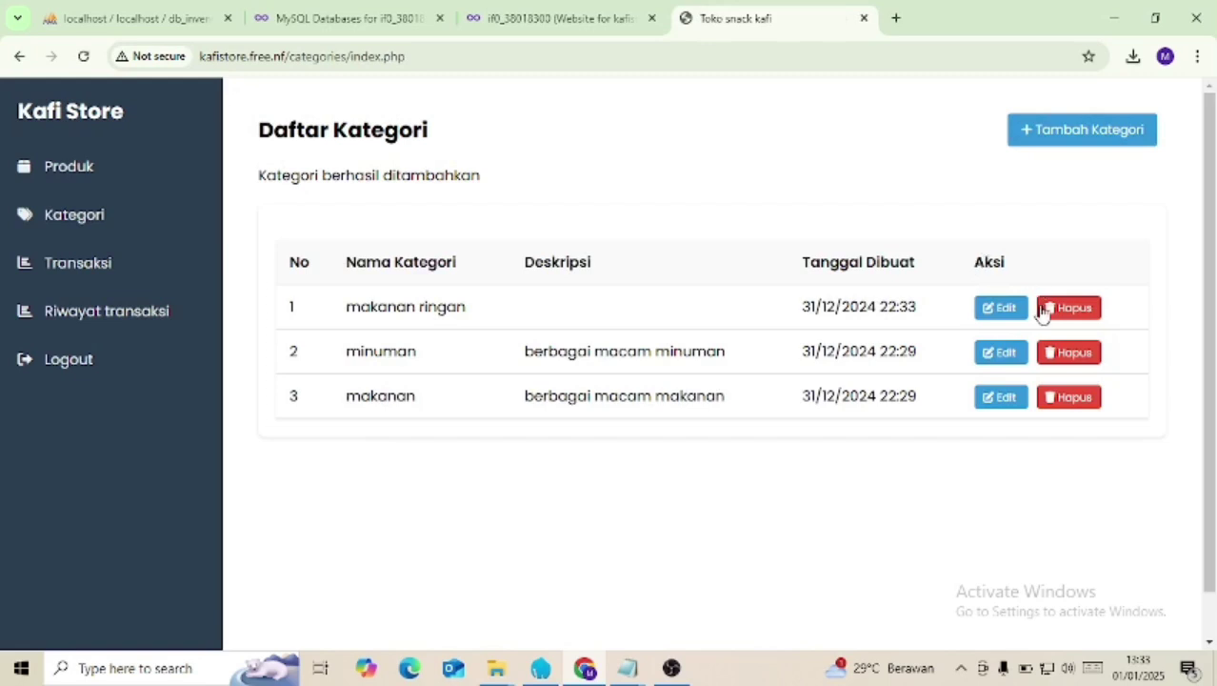
click(1048, 312)
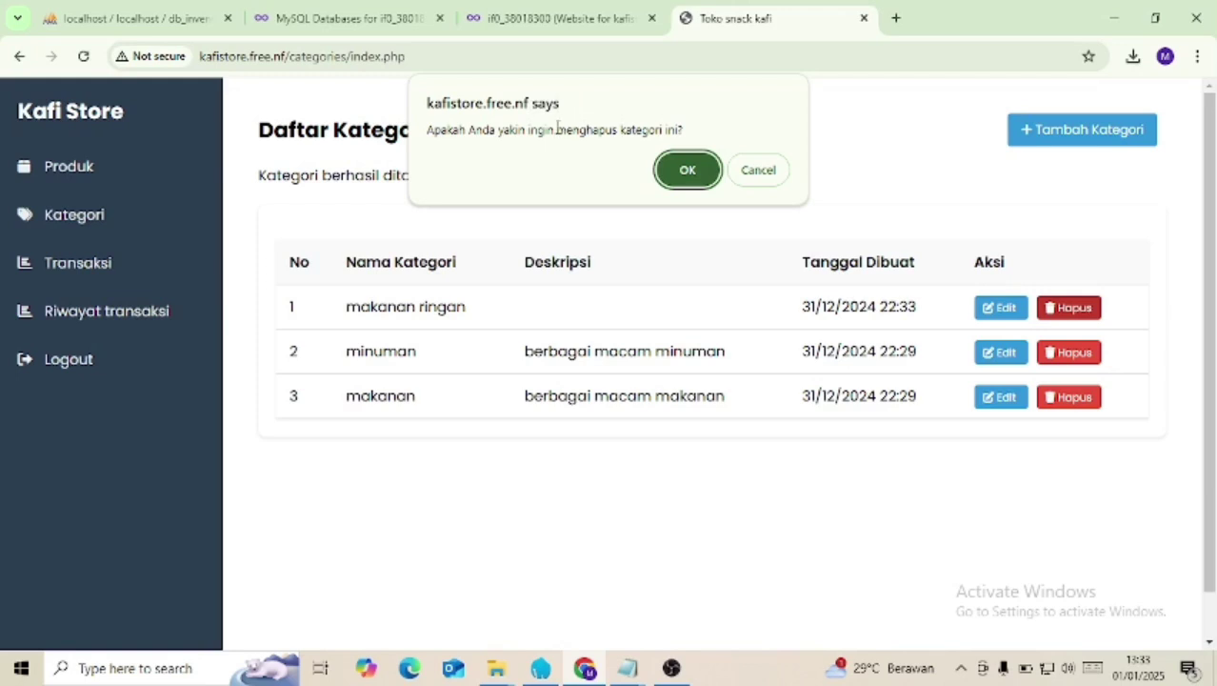
click(673, 181)
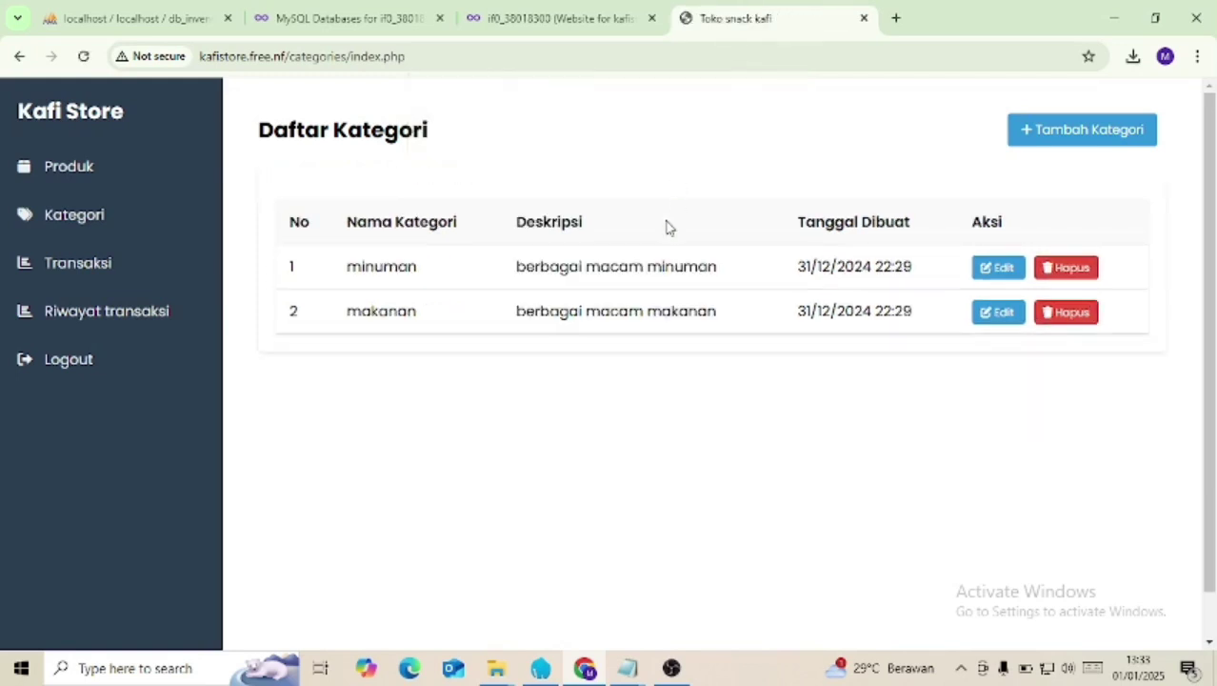
Step: Look over the store's transaction and product lists
click(91, 276)
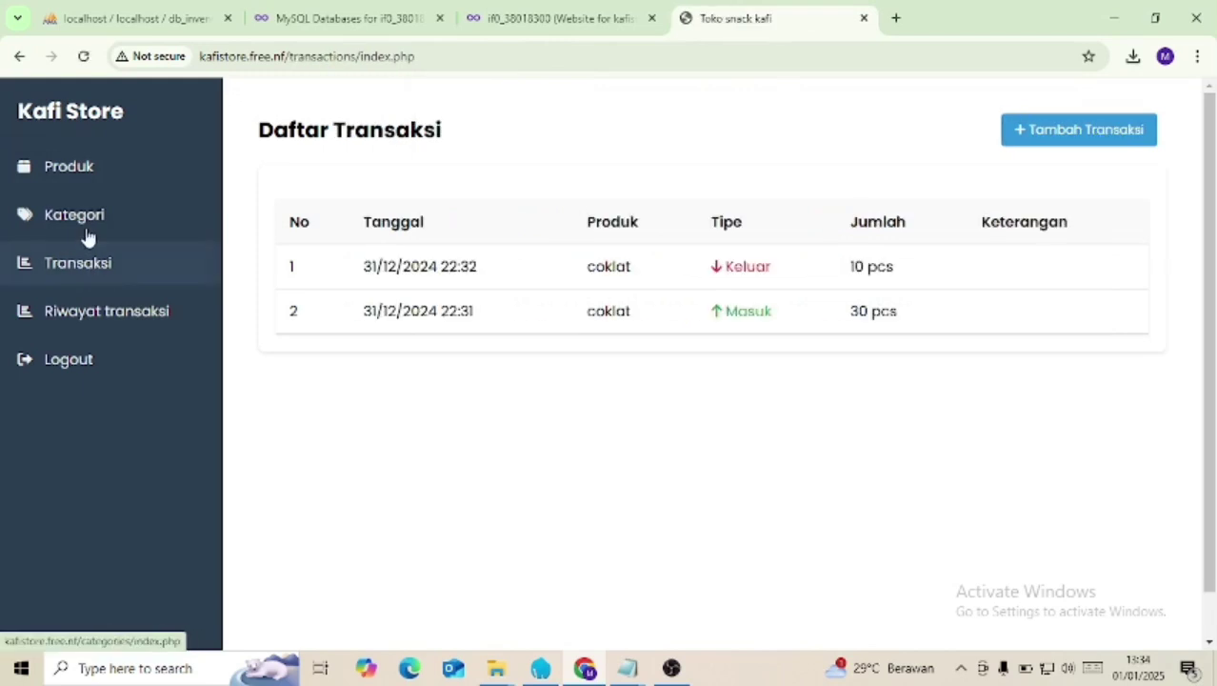
click(90, 177)
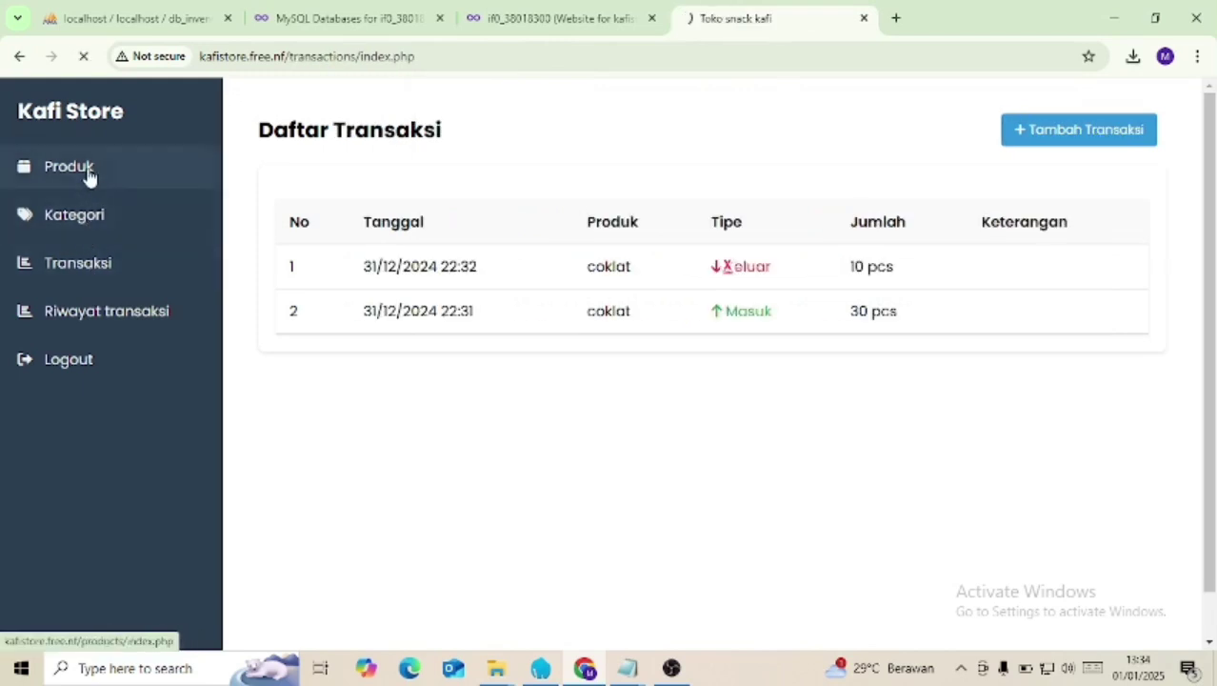
click(80, 229)
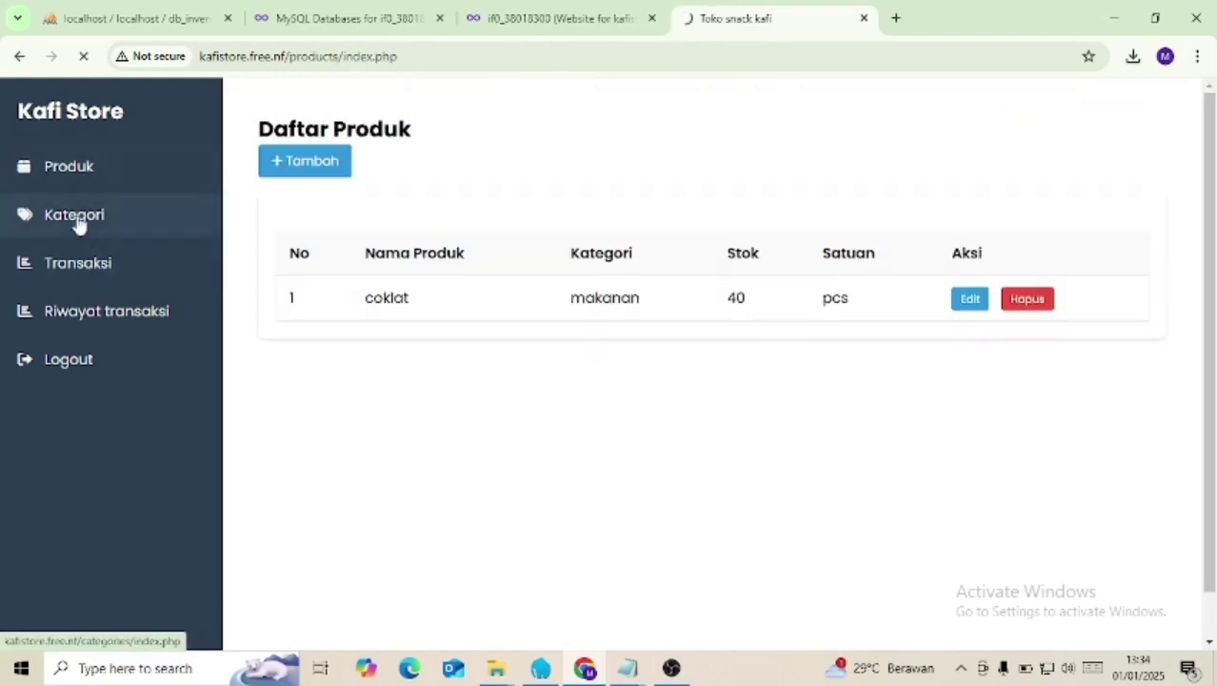
click(89, 281)
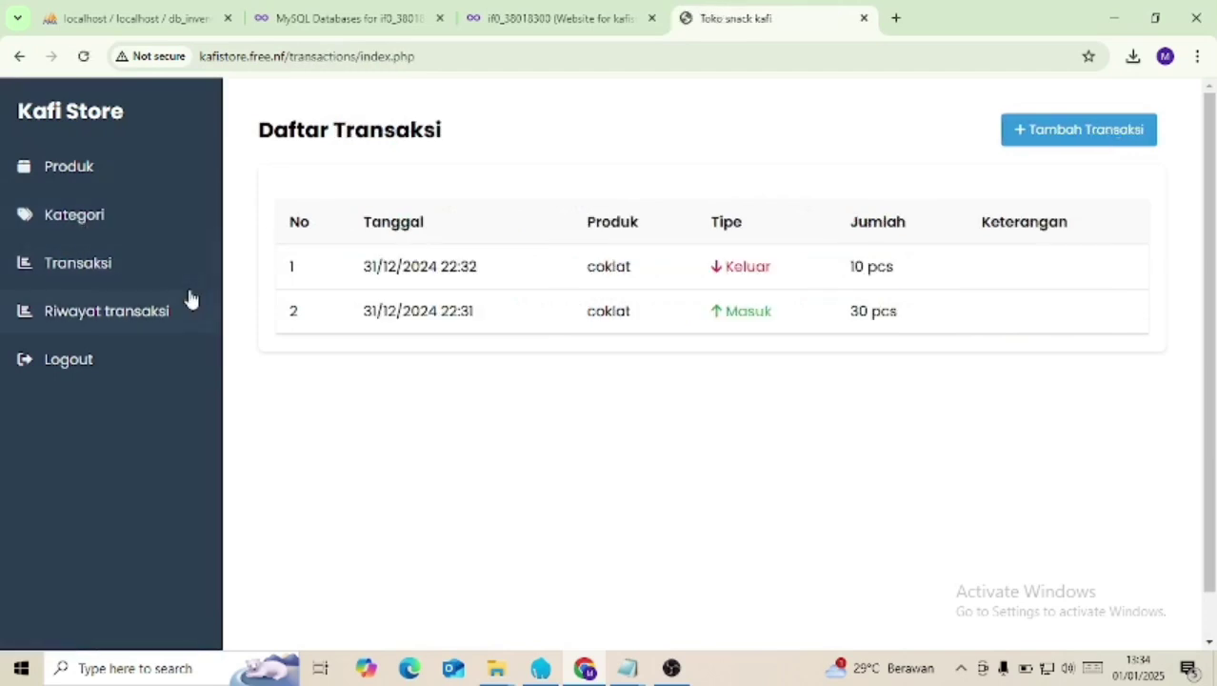
Step: Filter the transaction history by transaction type Masuk and examine the matching transactions
click(131, 314)
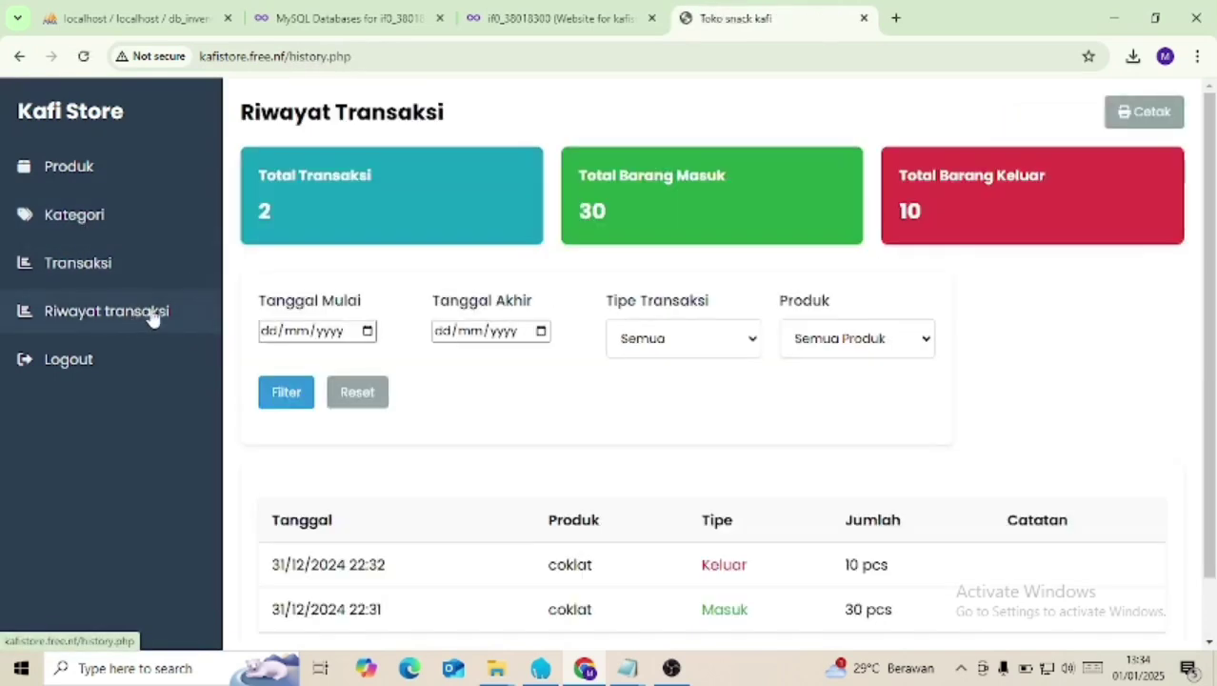
scroll(528, 349, down, 2)
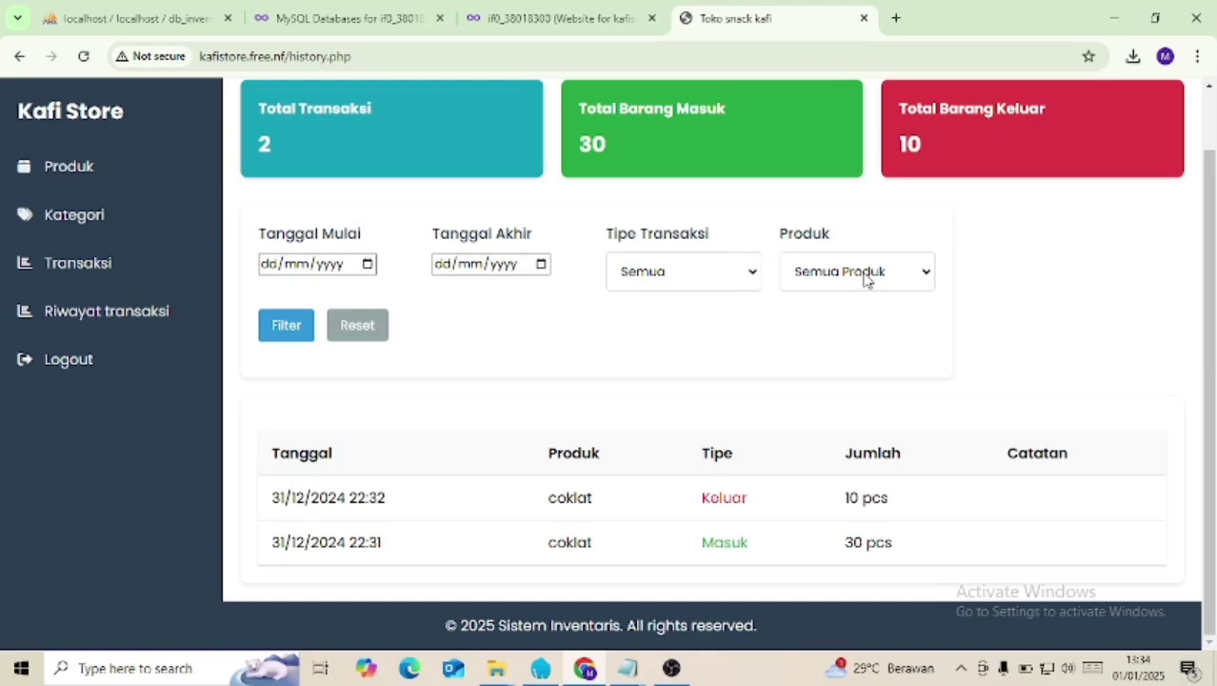
click(744, 270)
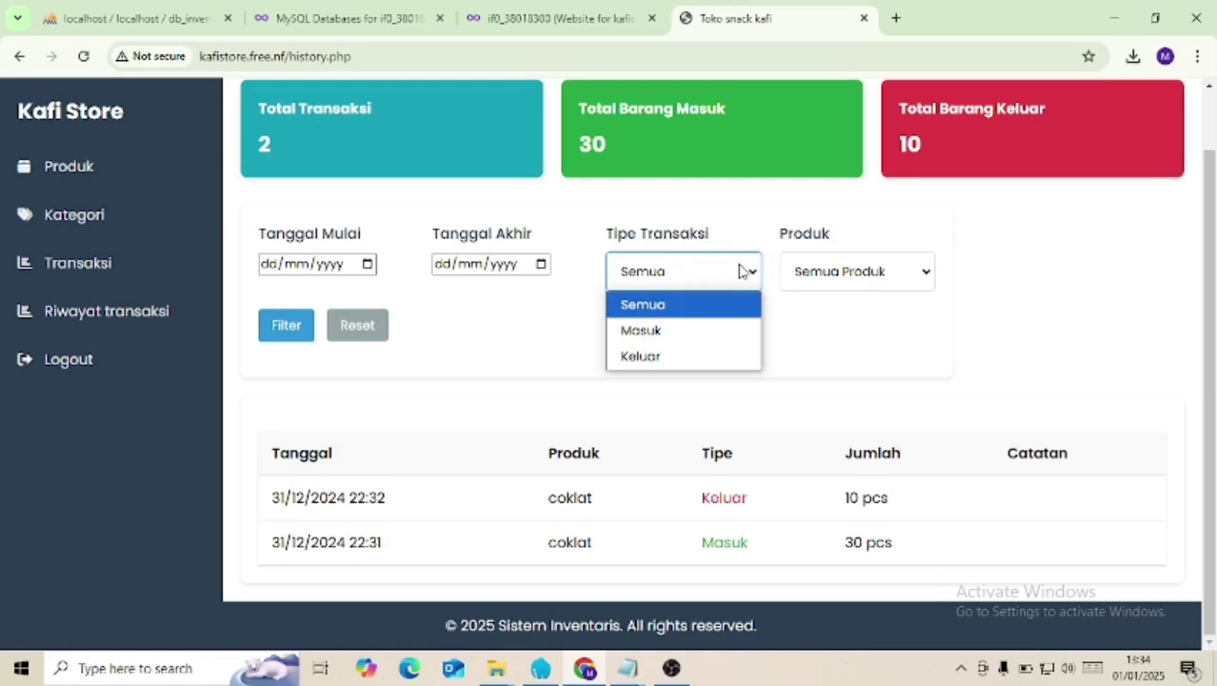
click(676, 330)
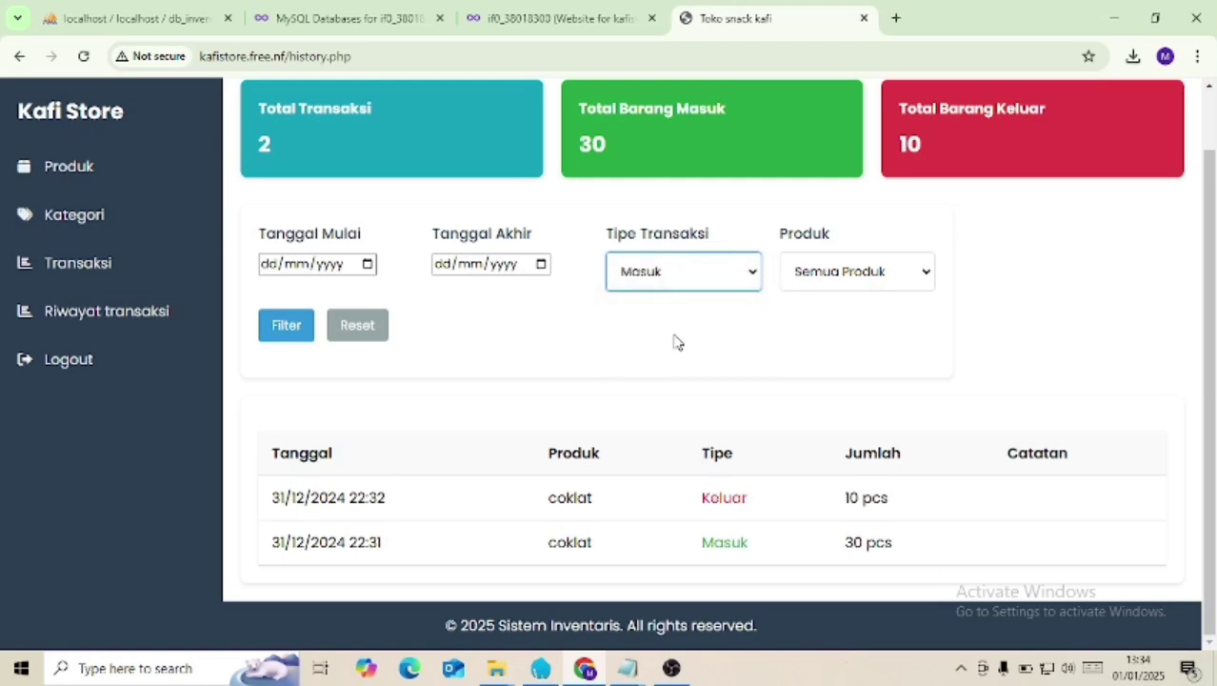
click(286, 326)
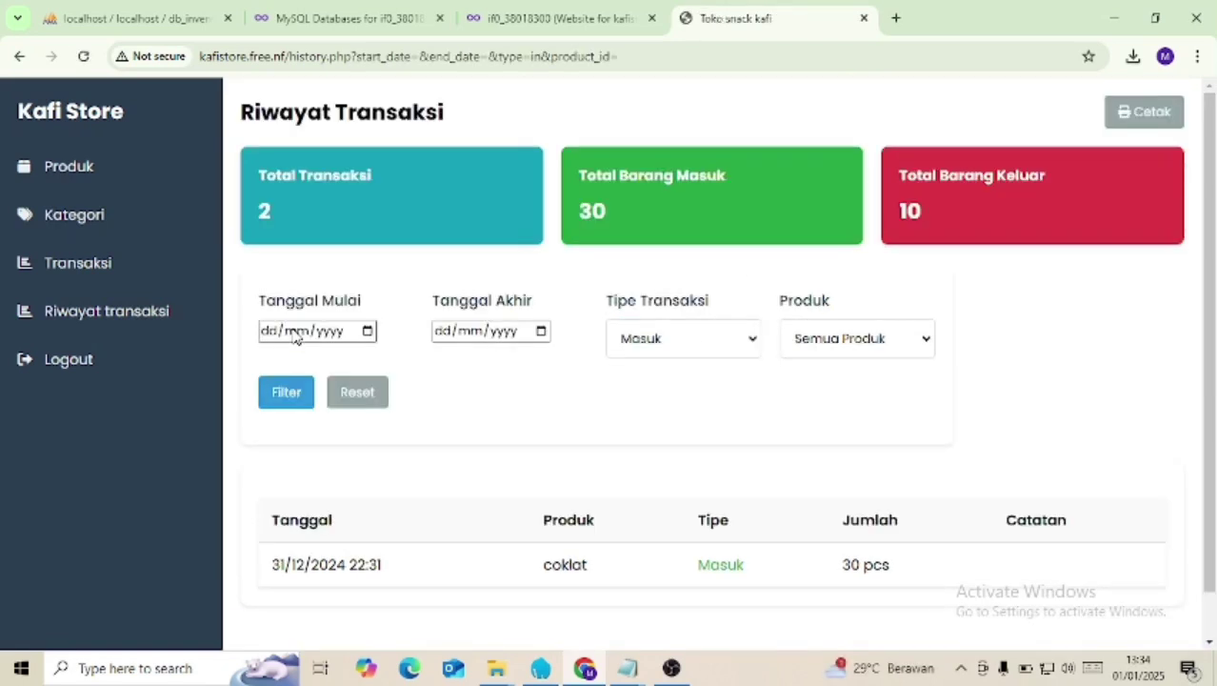
scroll(359, 541, down, 1)
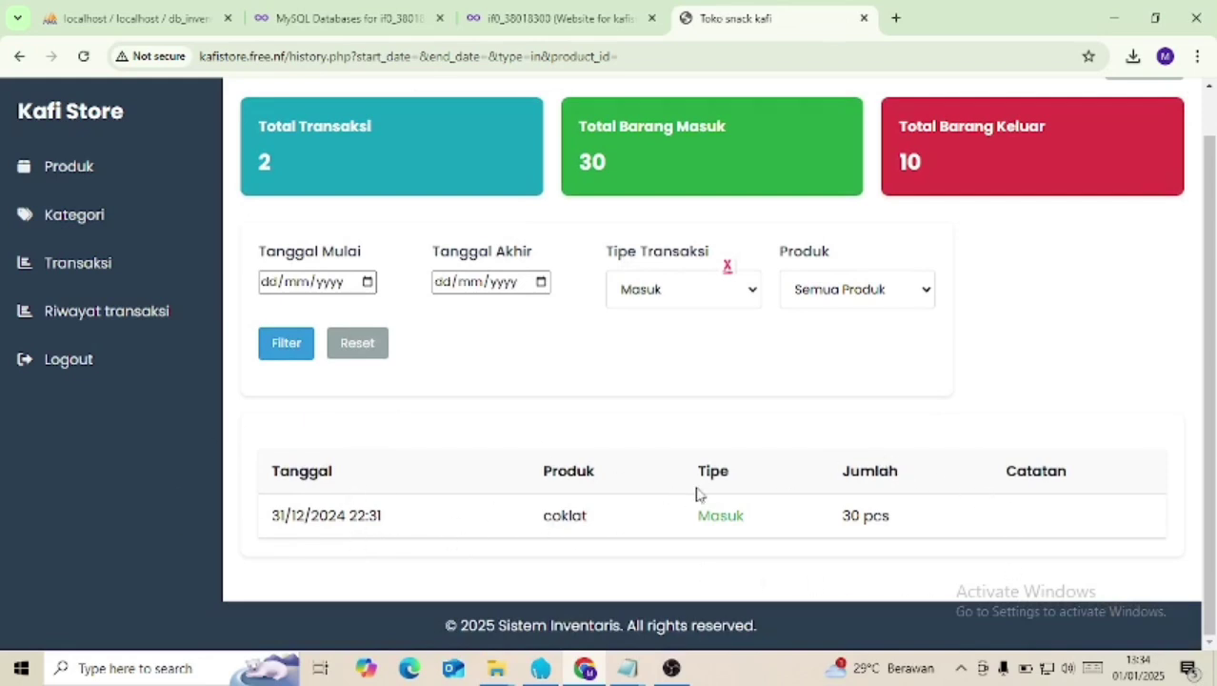
Step: Preview the printout of the transaction history filtered by Masuk, and close the preview without saving it
click(733, 271)
scroll(813, 326, up, 1)
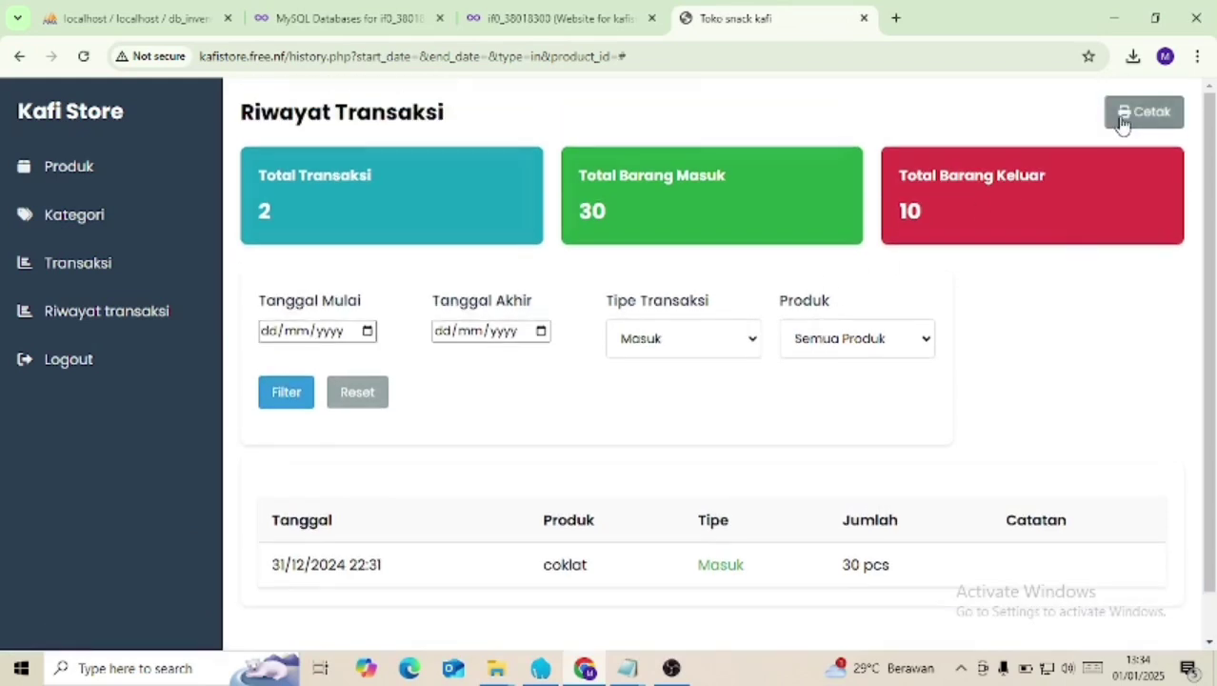
click(1123, 119)
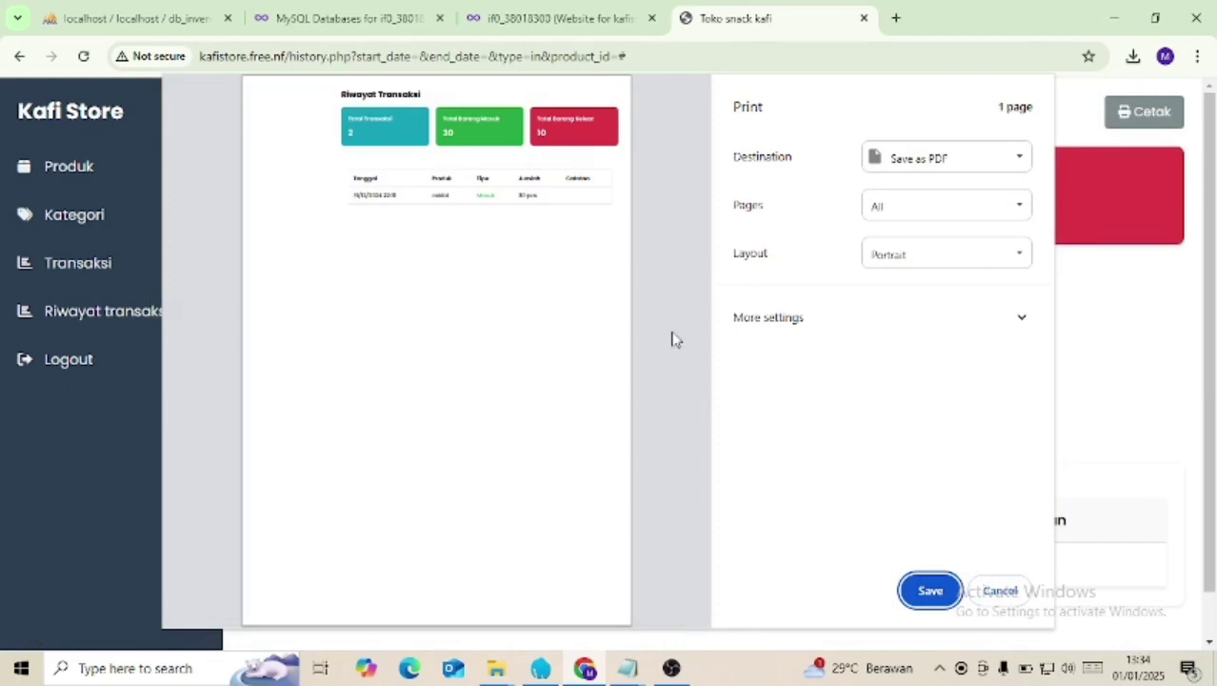
click(1000, 591)
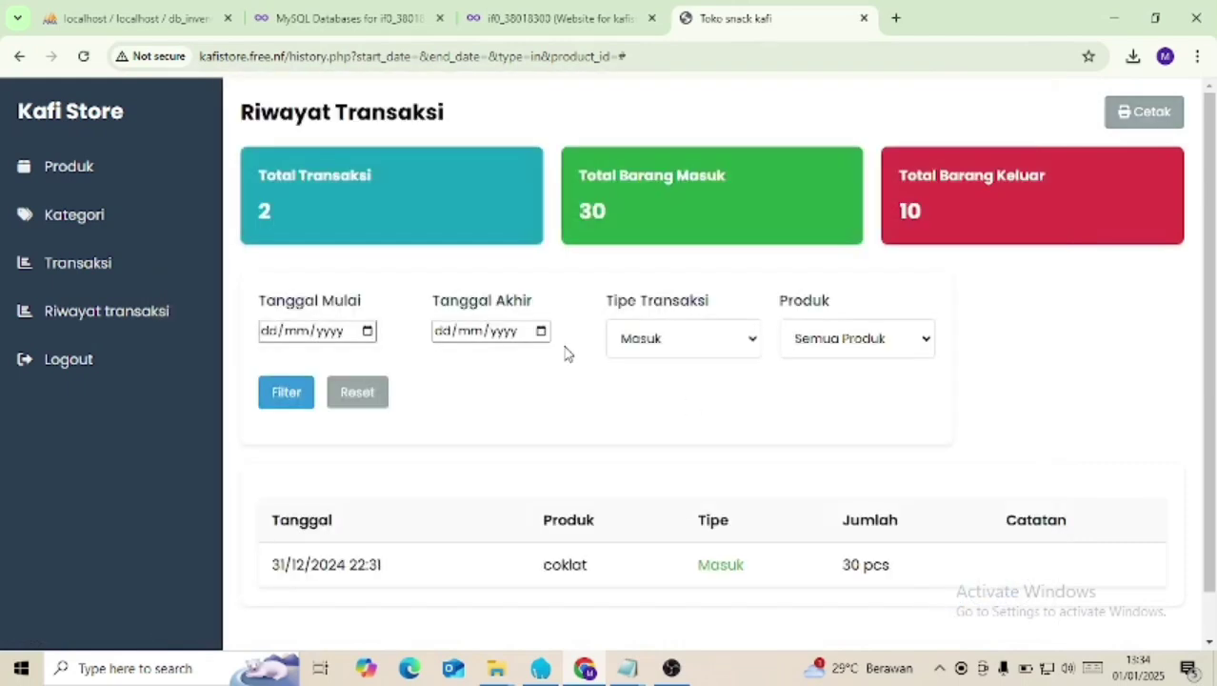
Step: Review the product, category and transaction lists once more, ending at the transaction history
click(57, 180)
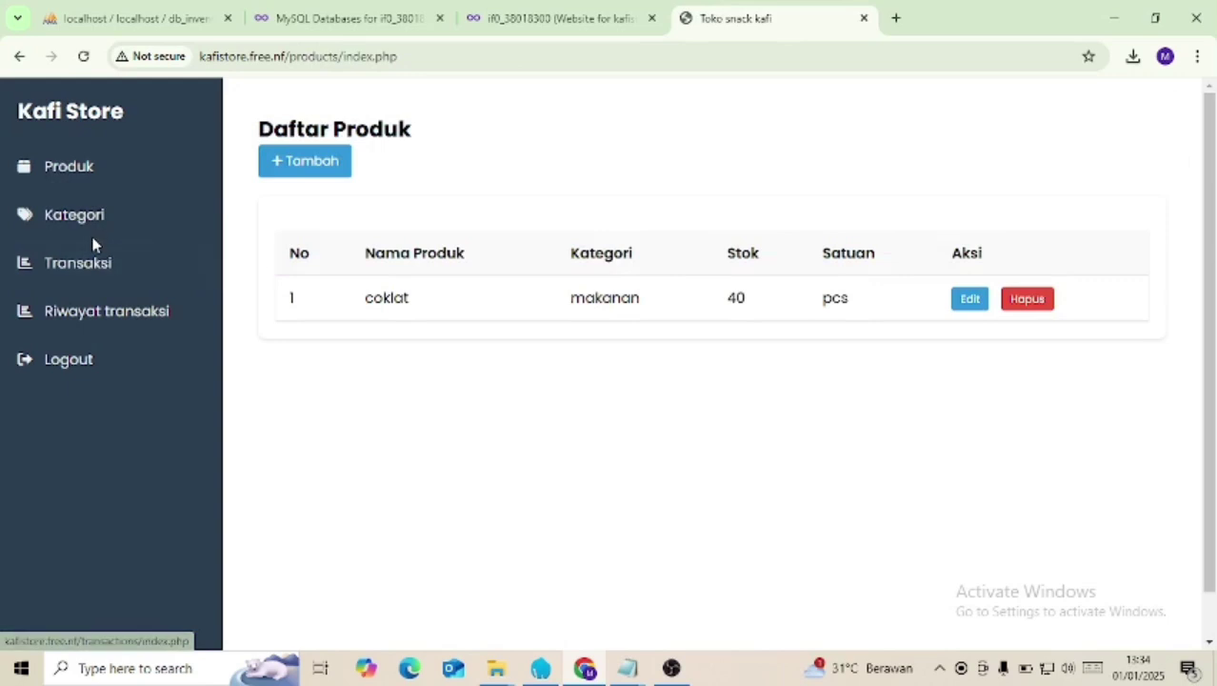
click(92, 213)
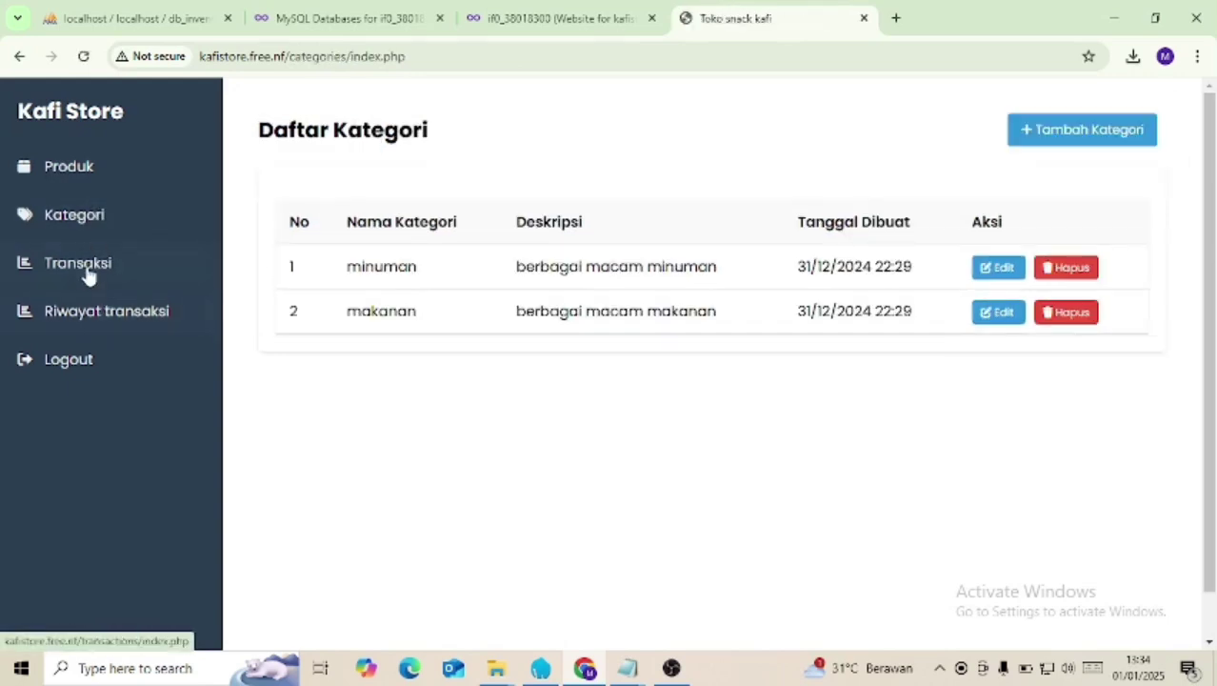
click(88, 275)
click(124, 327)
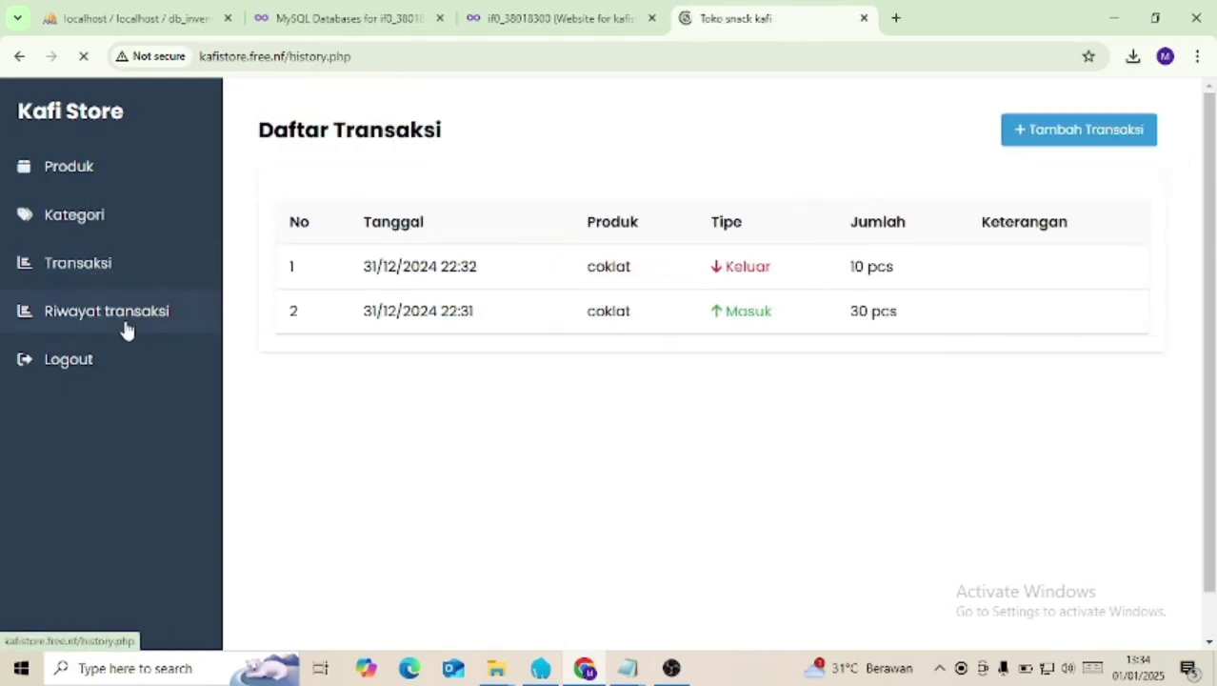
click(80, 367)
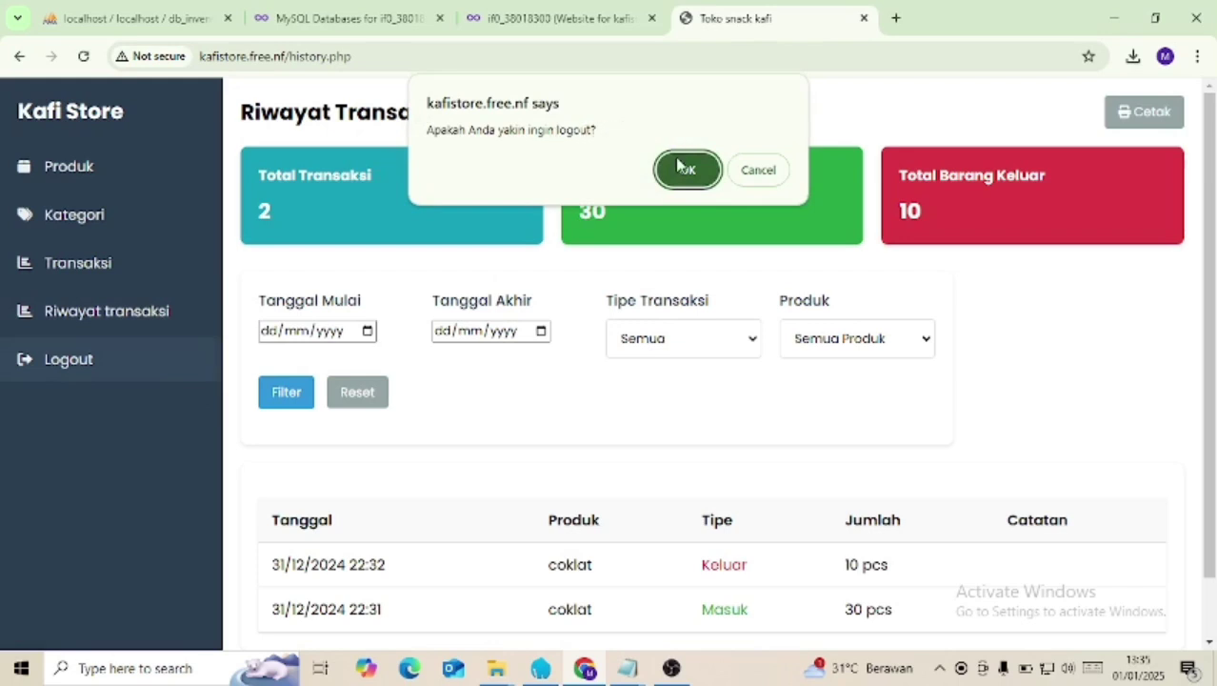
click(744, 171)
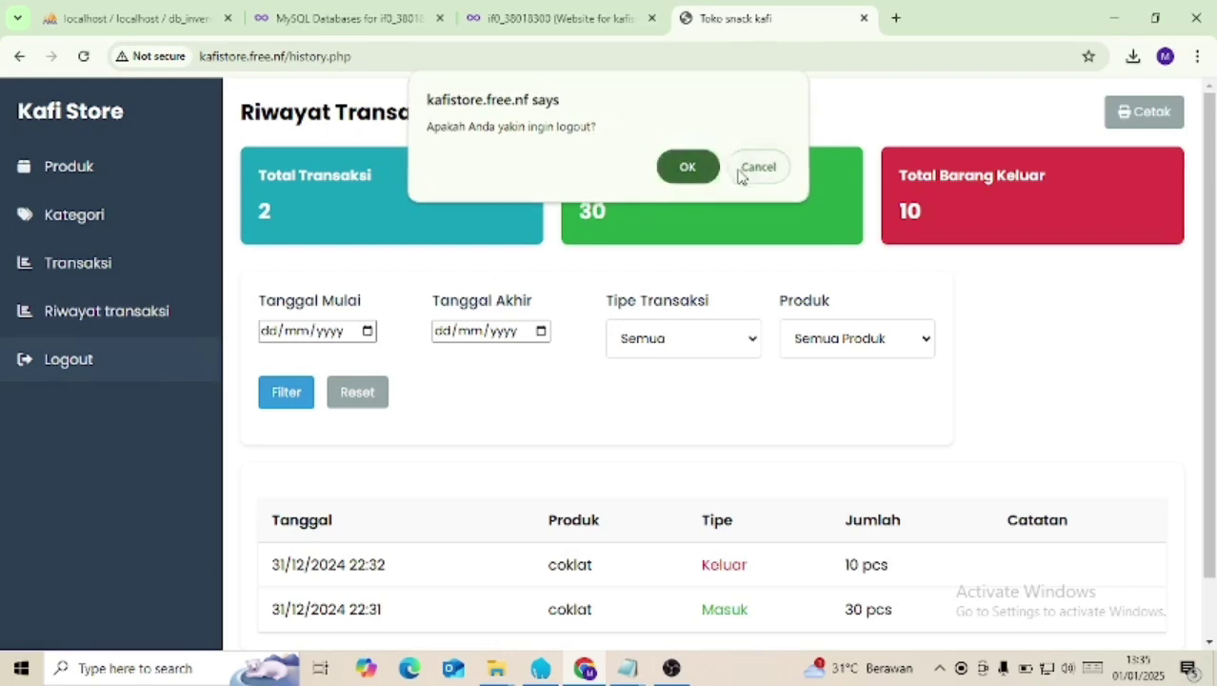
click(761, 172)
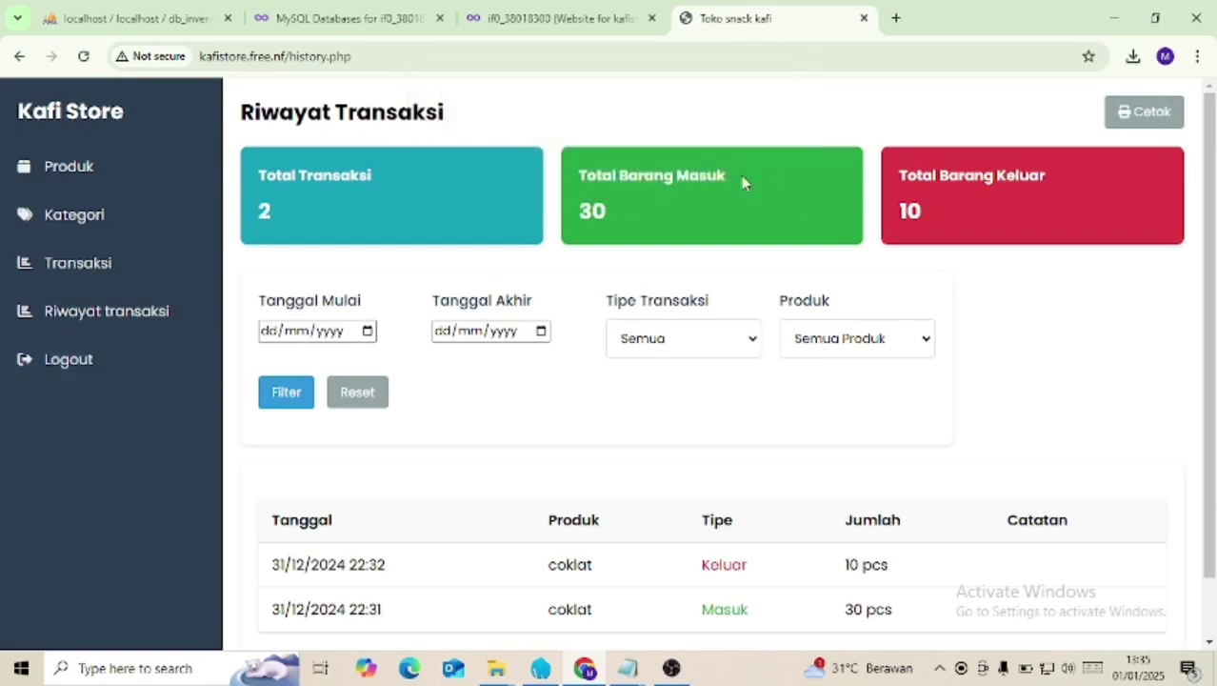
Step: Log out of the store site, confirming the logout and returning to its login page
click(133, 365)
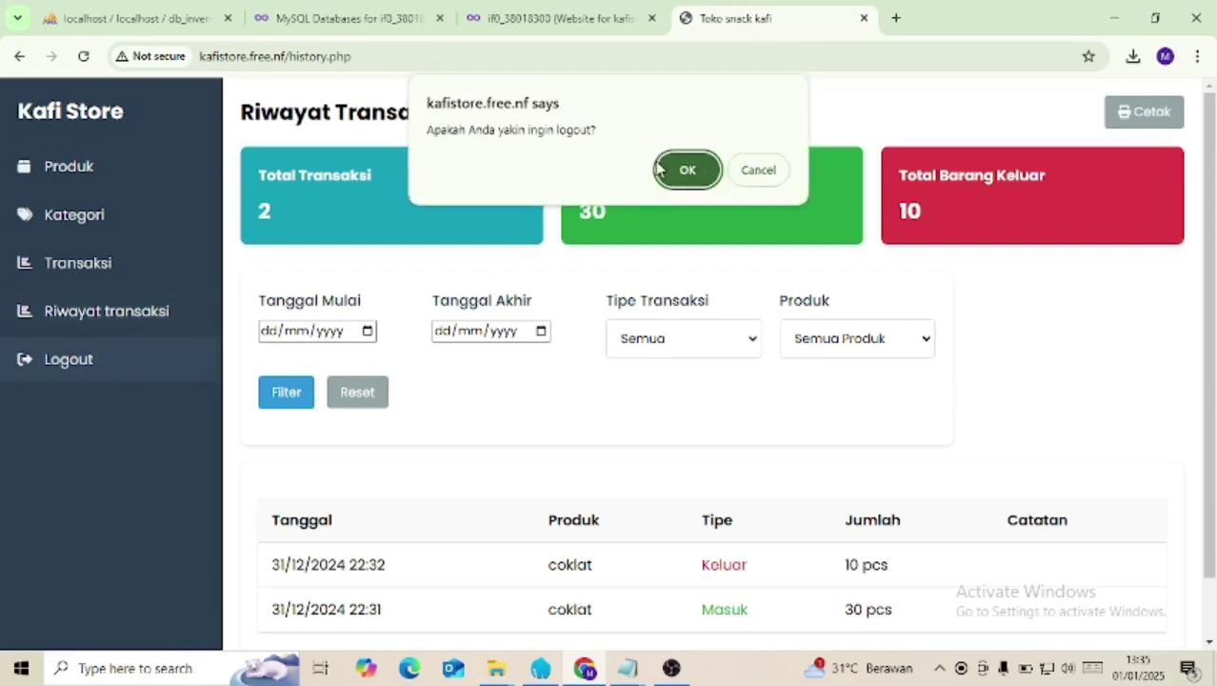
click(686, 171)
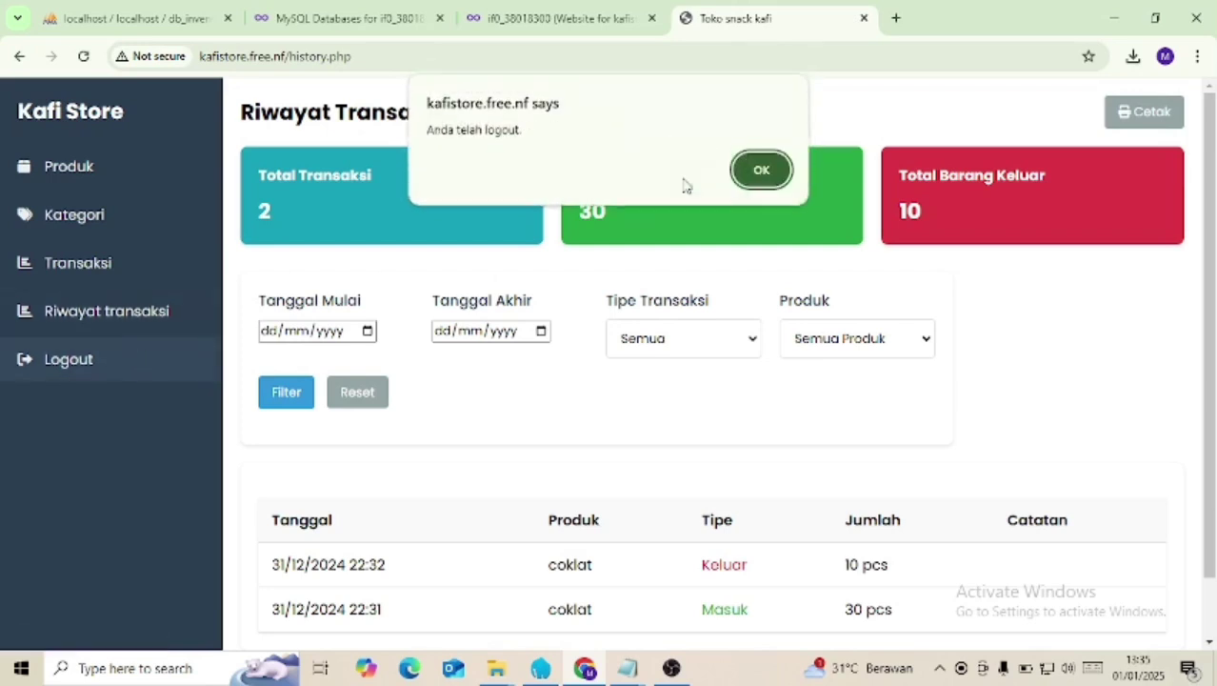
click(761, 171)
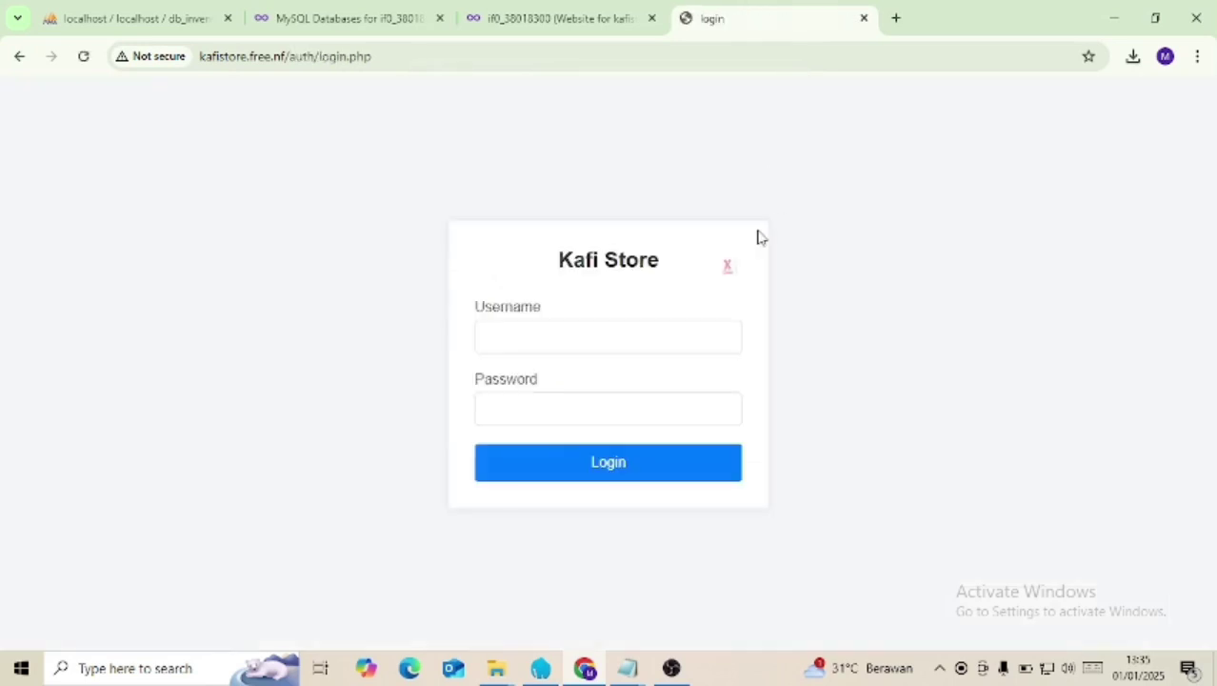
click(729, 269)
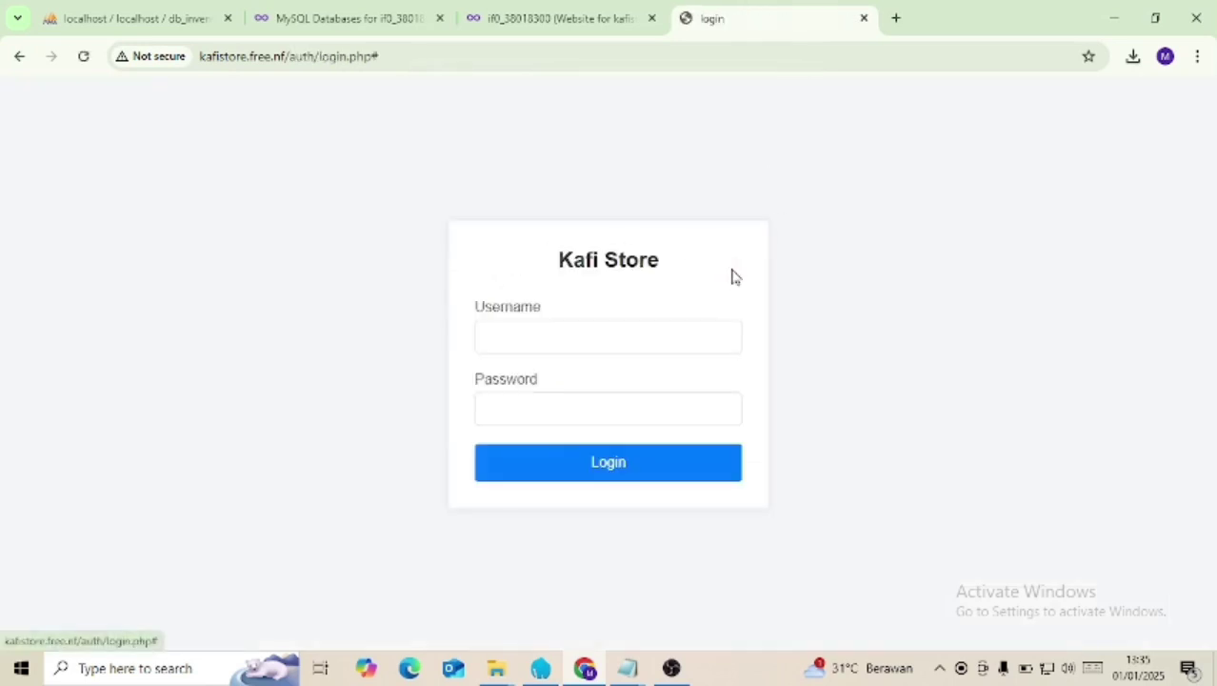